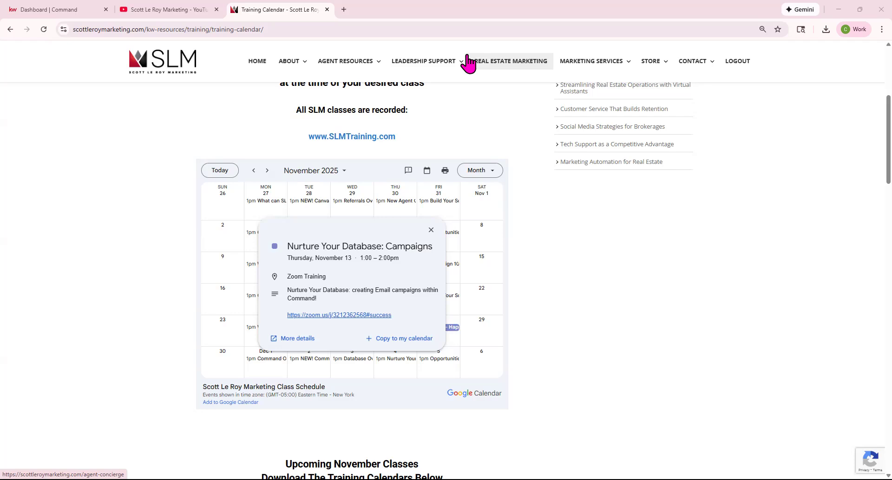
From the KW Command dashboard, go to Websites and open Website & App Settings.
click(85, 10)
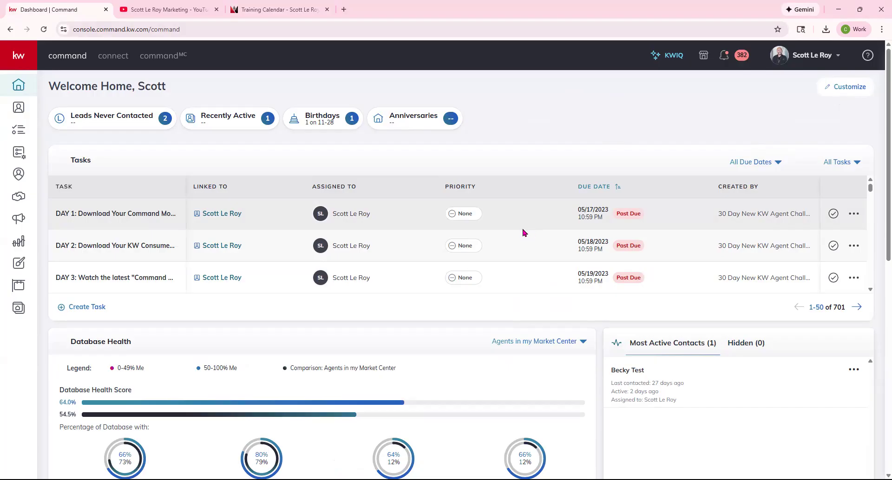
click(19, 314)
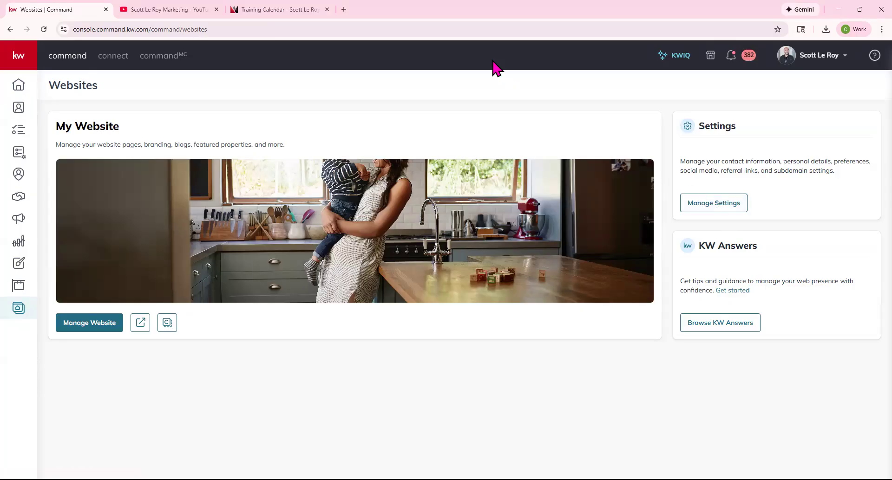
click(717, 204)
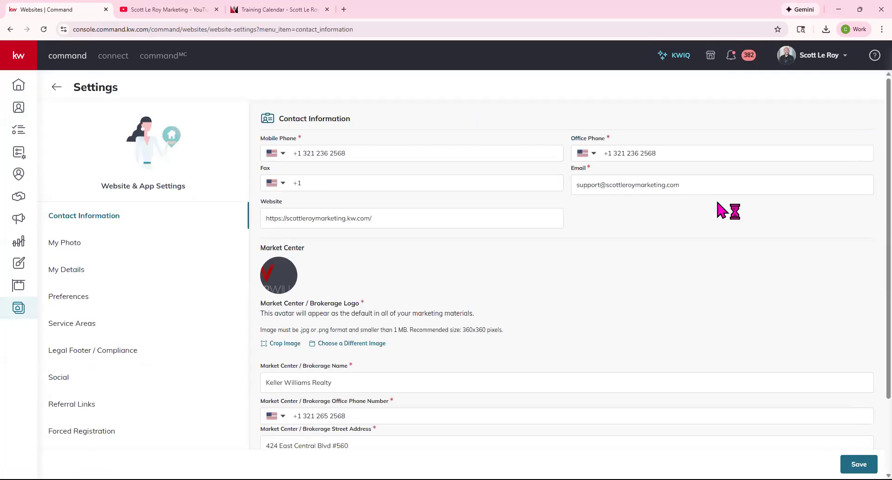
click(831, 62)
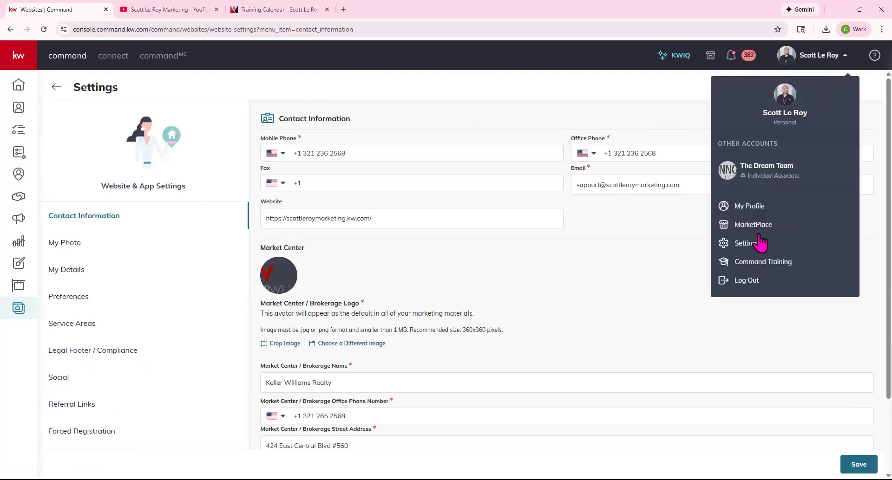
click(664, 267)
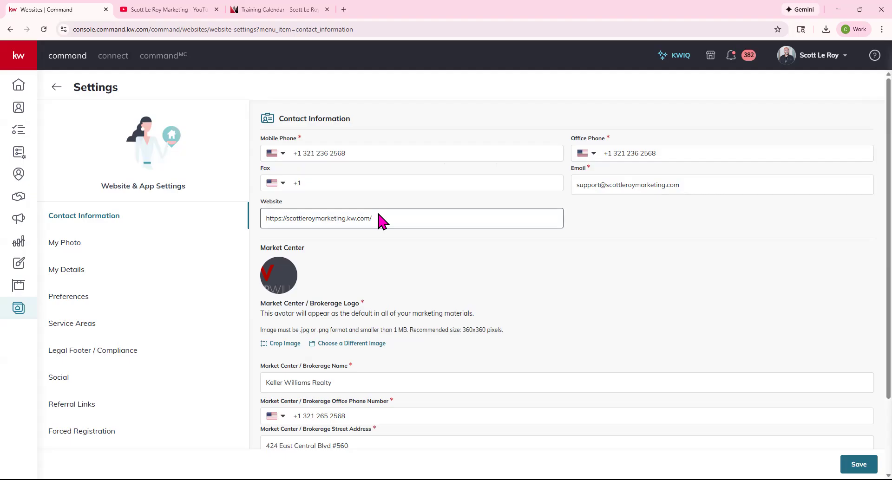
Review the website address and other Contact Information fields.
drag(388, 221, 261, 221)
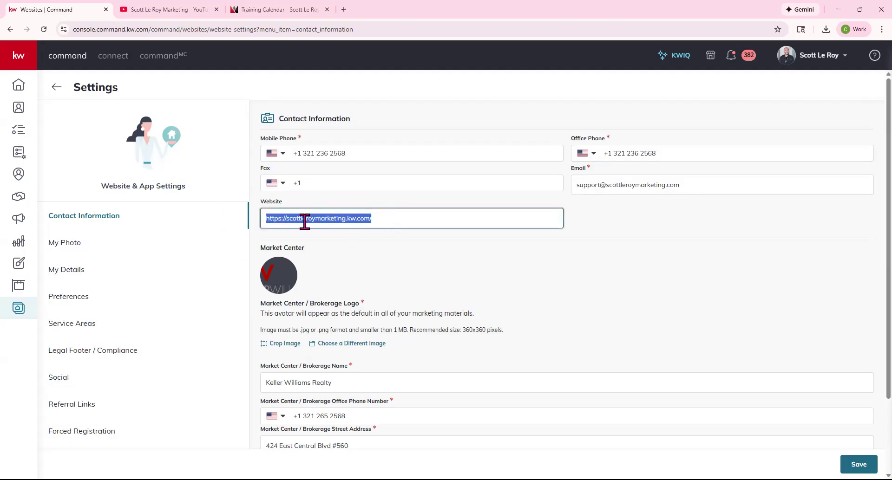
scroll(358, 247, down, 1)
scroll(358, 248, down, 2)
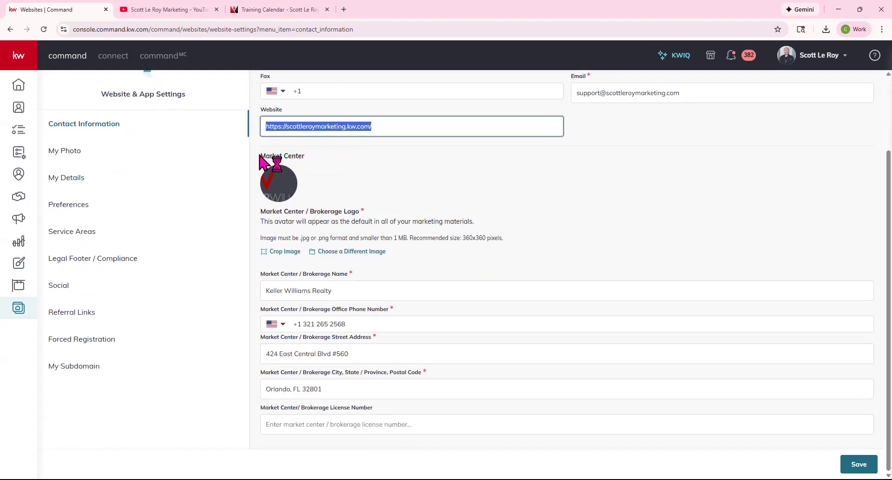
drag(260, 156, 322, 160)
click(354, 182)
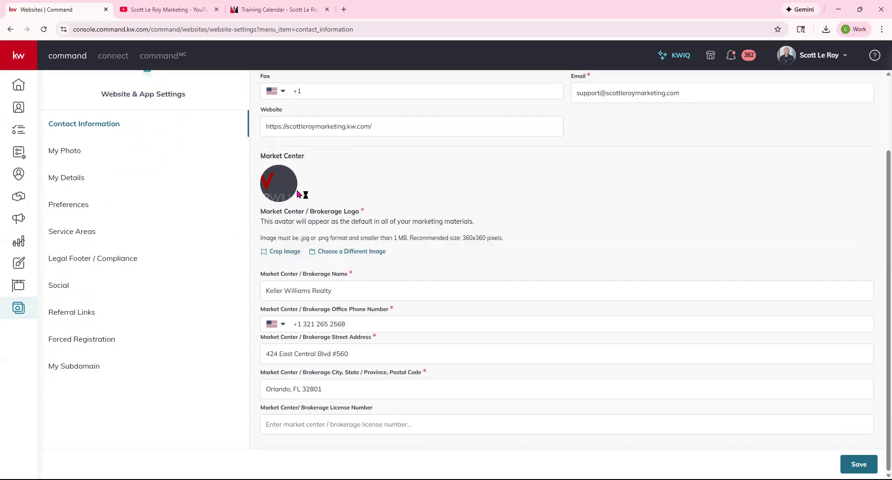
Check the brokerage name, office phone, street address and license number, then save the settings.
click(300, 291)
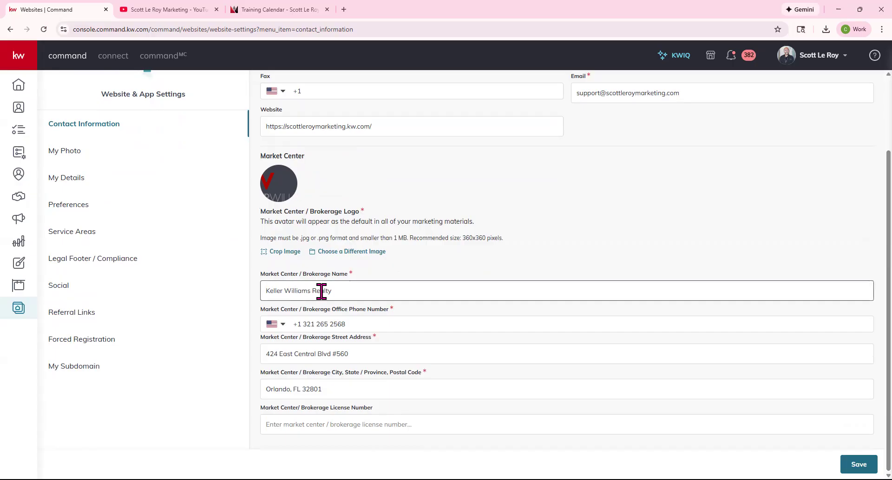
click(315, 324)
click(326, 351)
click(315, 422)
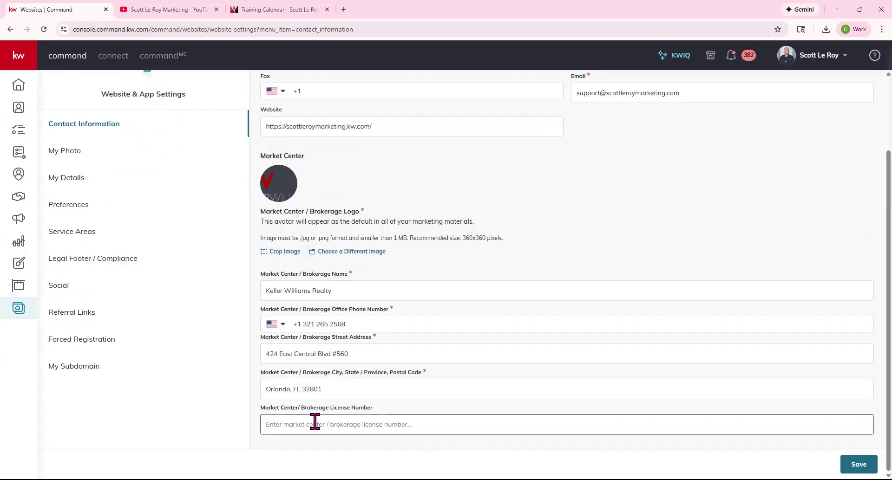
scroll(307, 352, up, 3)
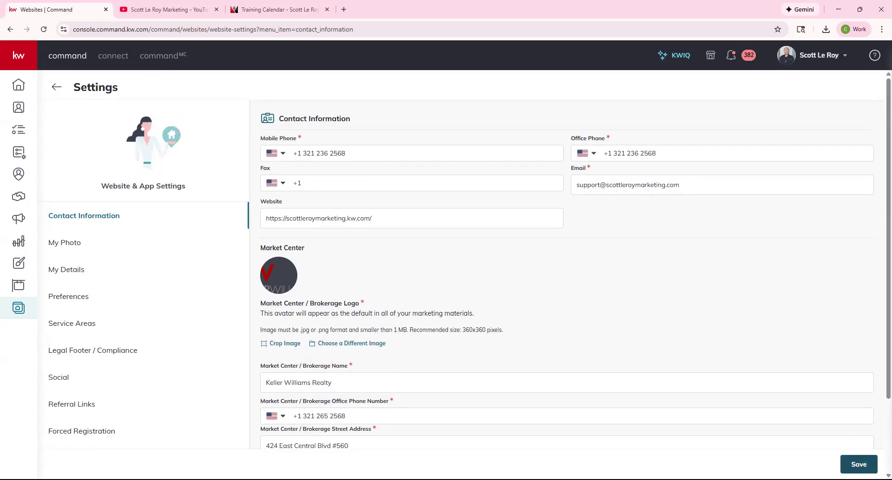
click(859, 465)
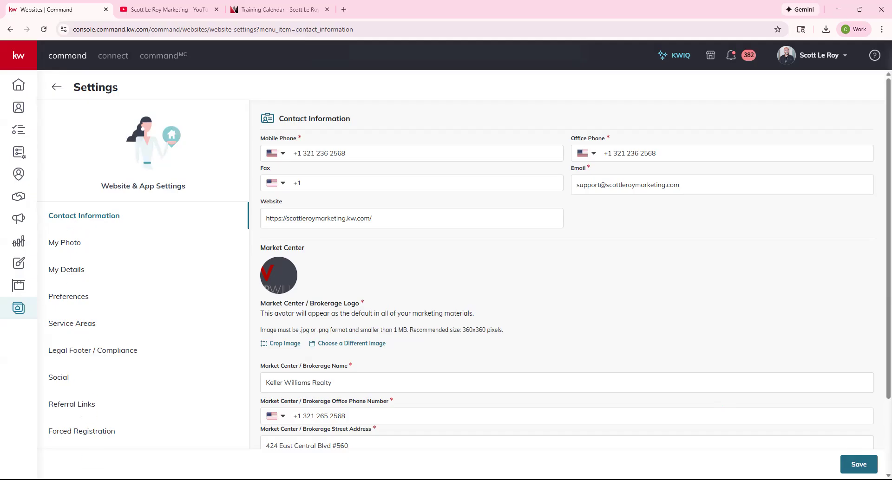
Review the agent photo and SL team logo in My Photo and save them.
click(70, 248)
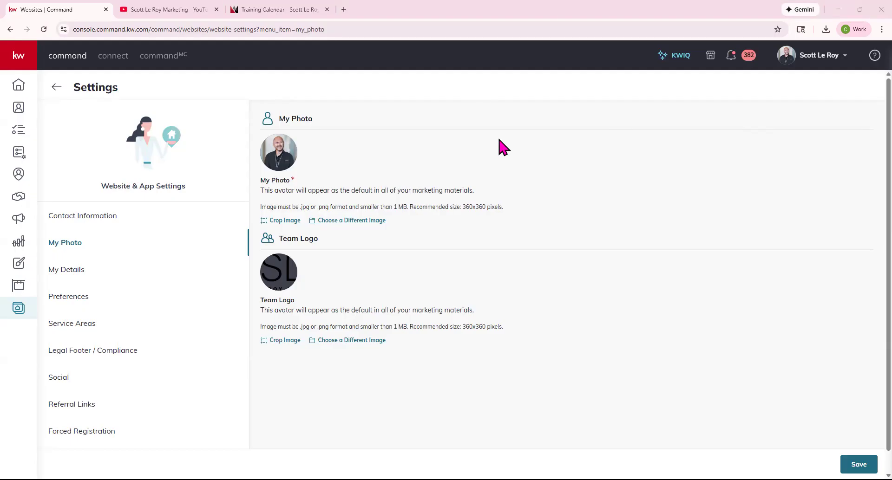
mouse_move(289, 277)
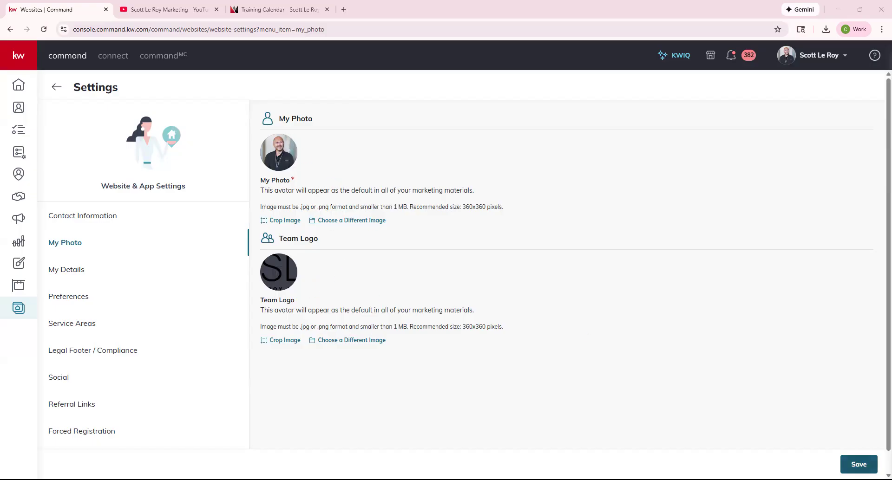
click(859, 464)
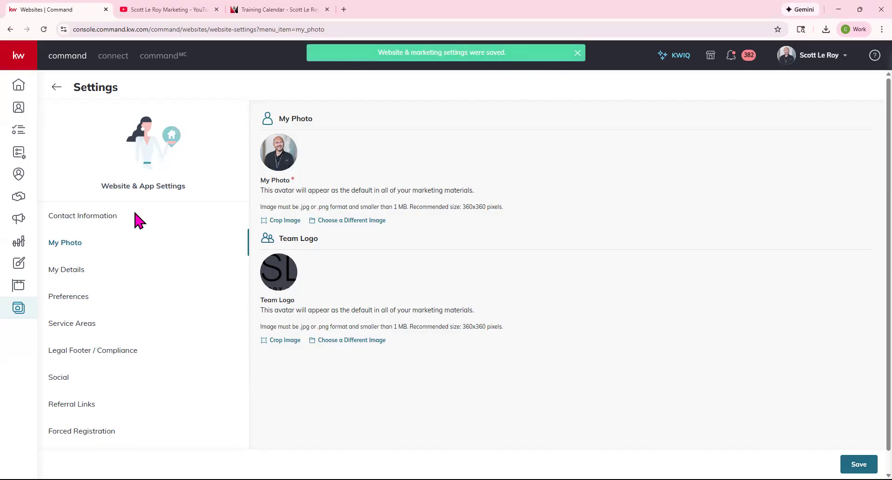
In My Details, check the first name, license number 123456 and job title Digital Marketing Specialist.
click(79, 274)
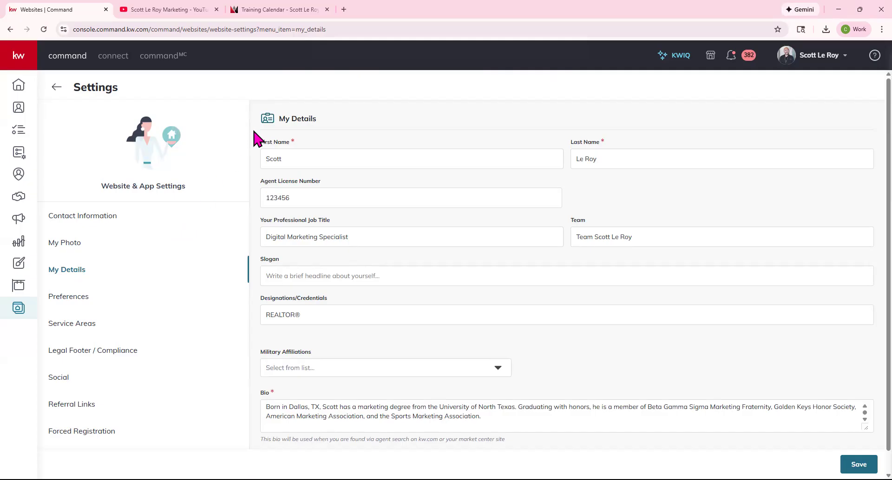
click(270, 155)
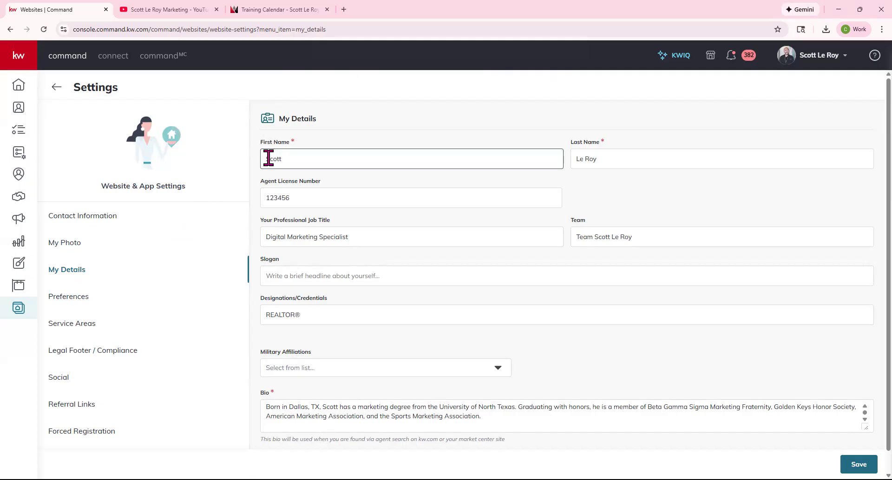
click(291, 197)
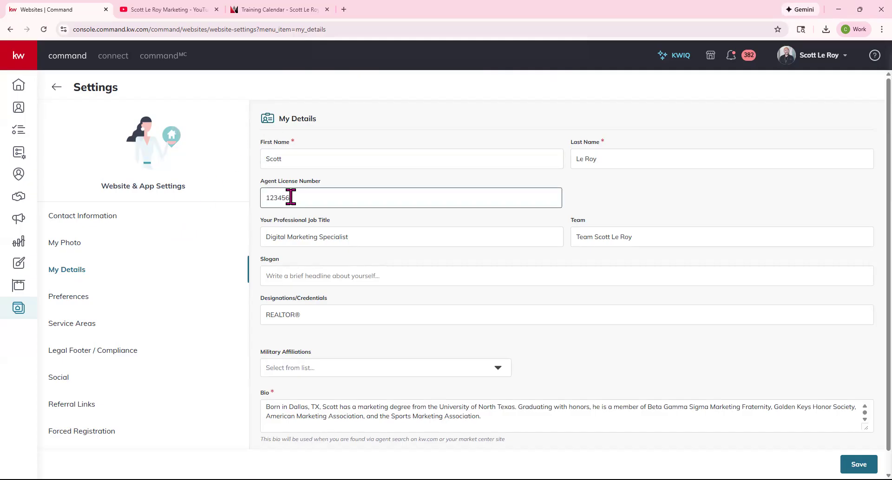
drag(263, 199, 299, 197)
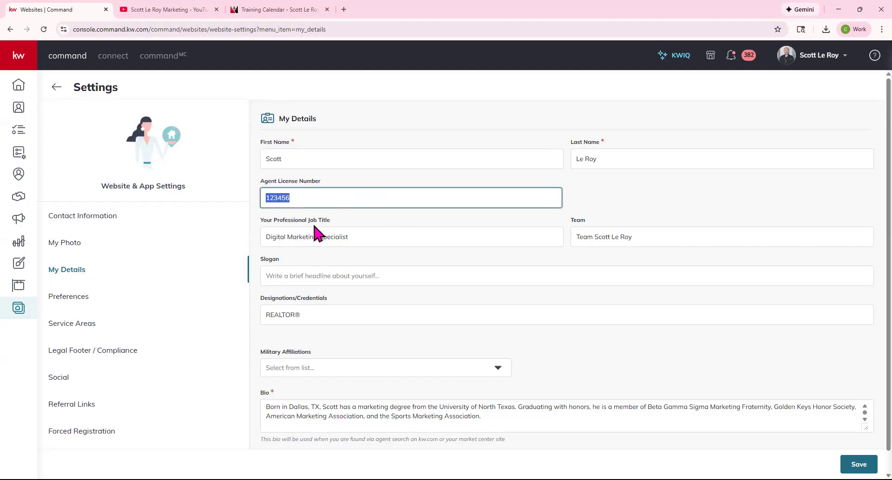
click(339, 233)
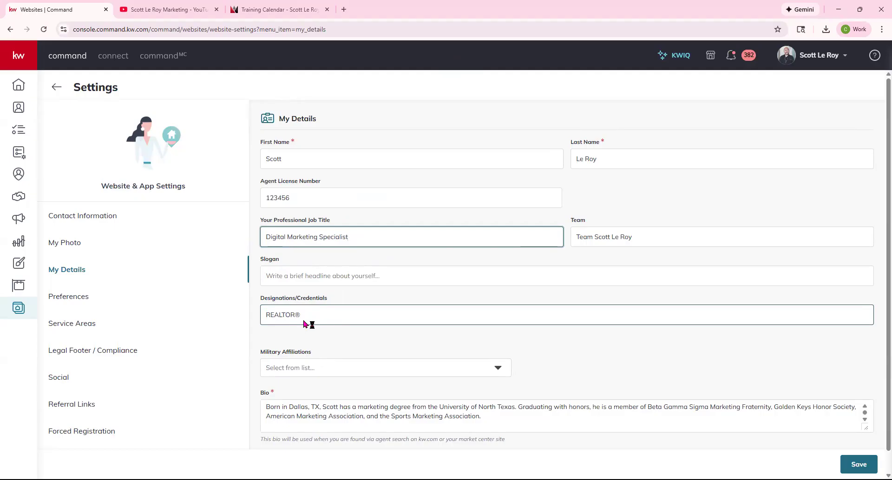
Leave Military Affiliations unchanged, check the Bio, save My Details, and view Preferences.
scroll(308, 324, down, 1)
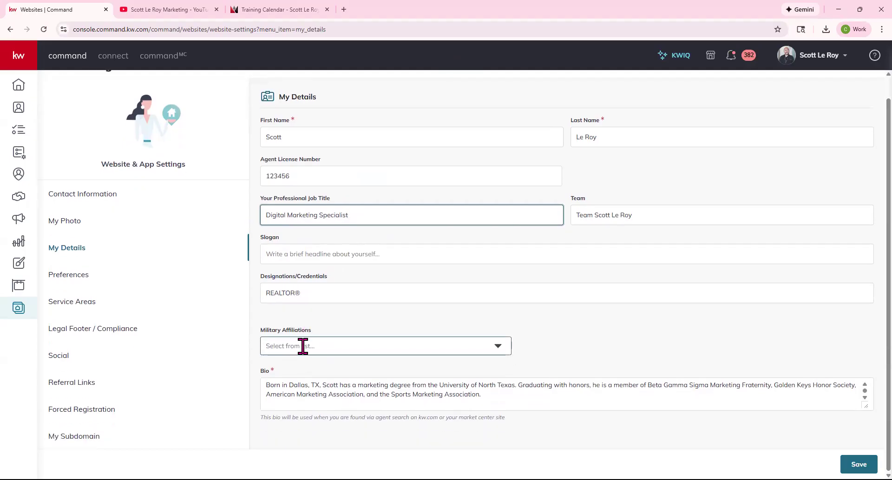
click(322, 346)
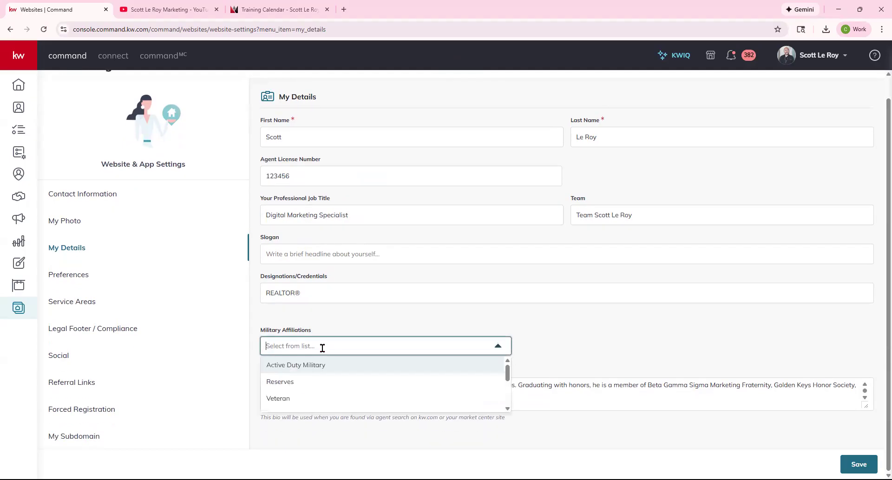
scroll(306, 387, down, 3)
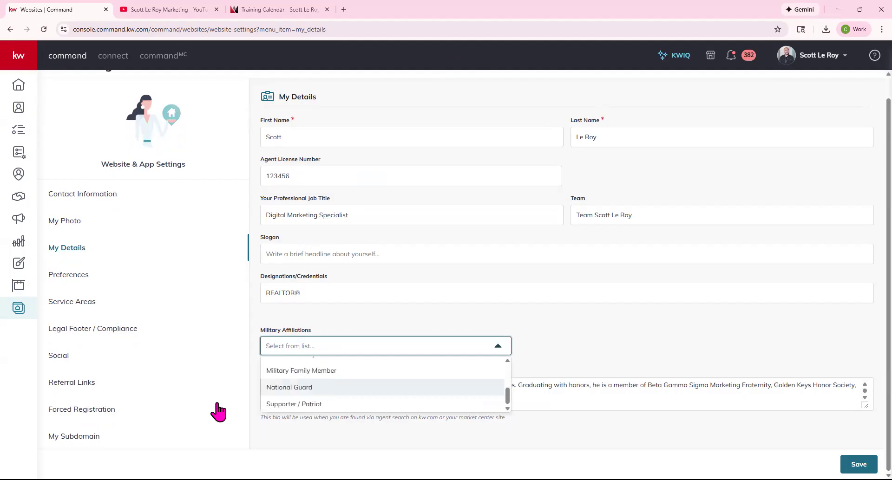
scroll(312, 381, up, 3)
click(586, 335)
click(401, 369)
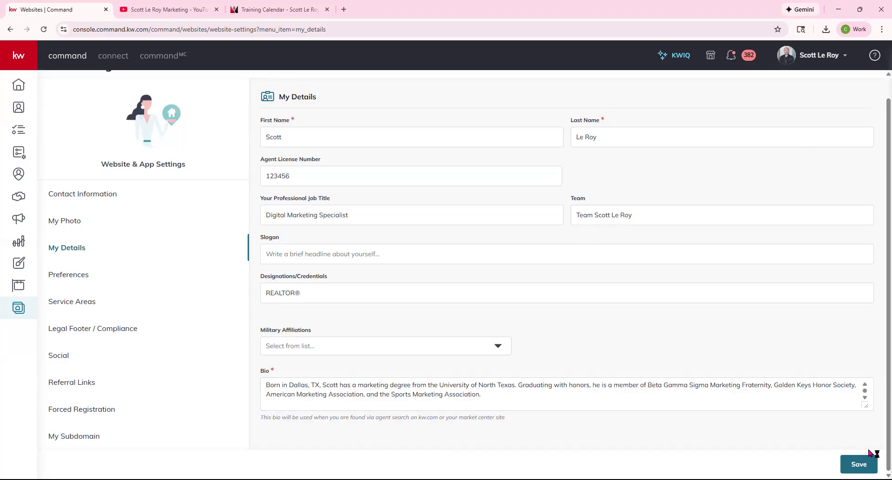
click(859, 465)
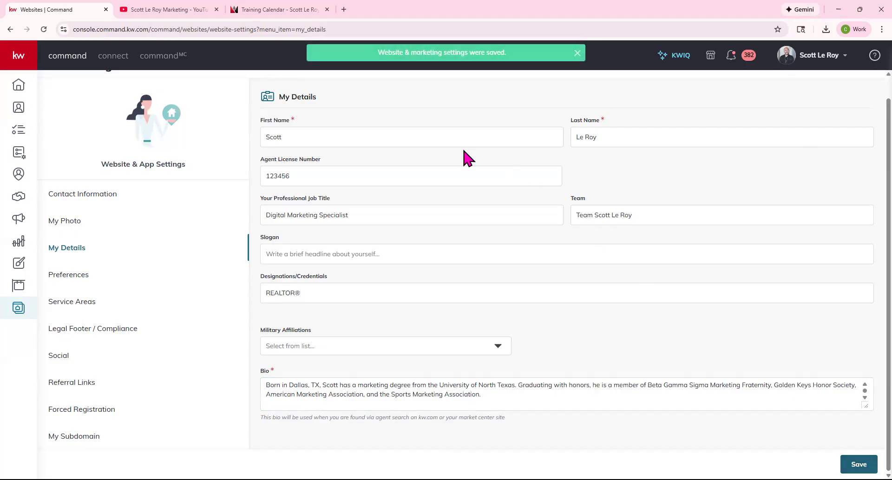
click(59, 279)
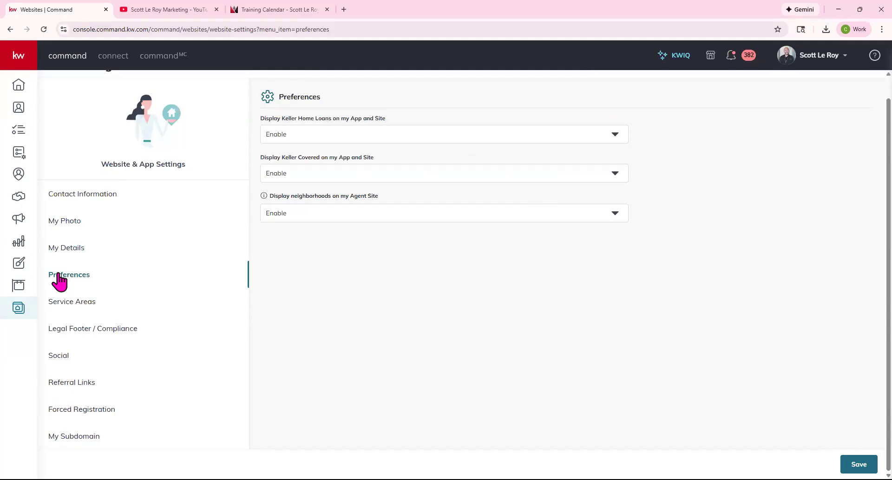
Move through Service Areas to Legal Footer / Compliance and focus the Legal Footer Text.
click(62, 308)
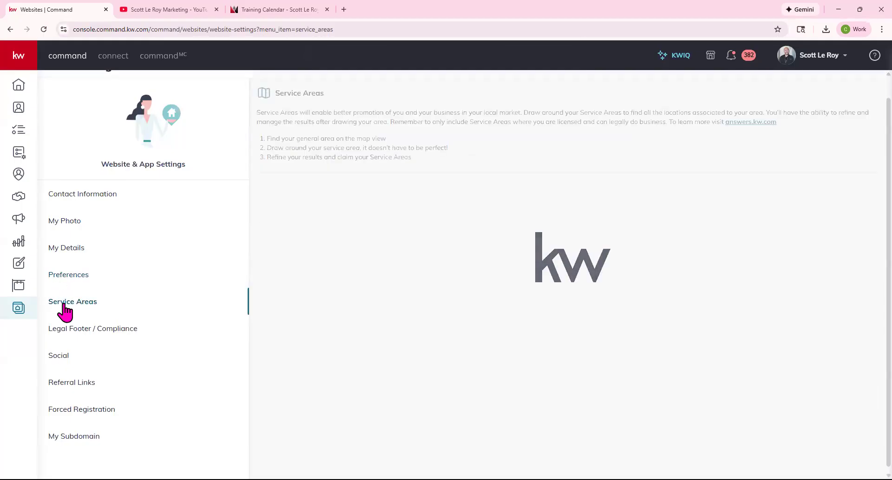
click(73, 330)
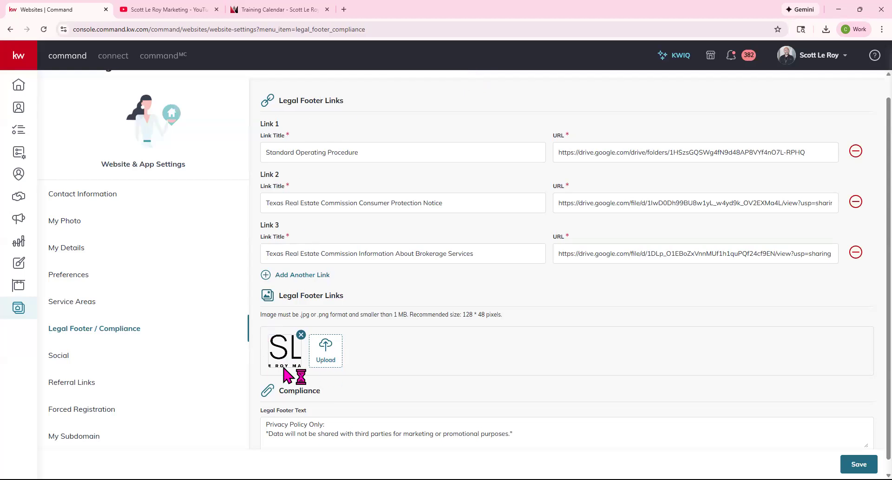
click(266, 425)
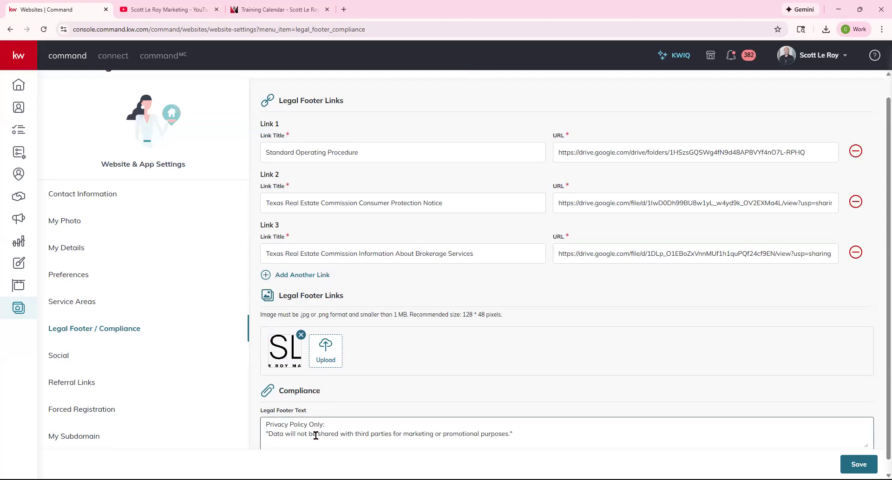
Review the Facebook profile link under Social links without changing it.
click(59, 356)
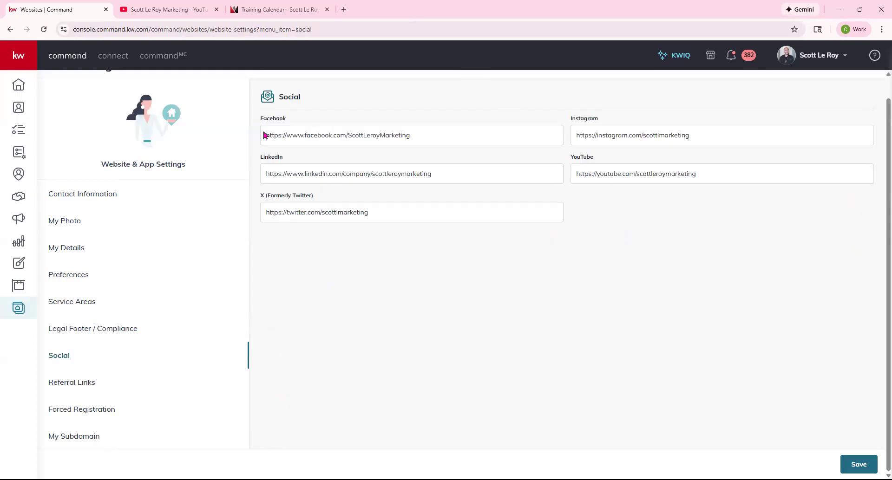
drag(263, 135, 414, 150)
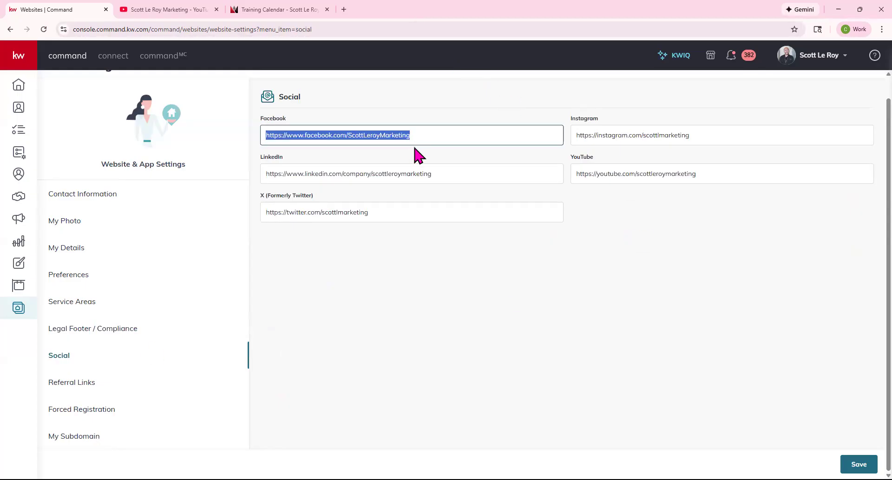
click(417, 158)
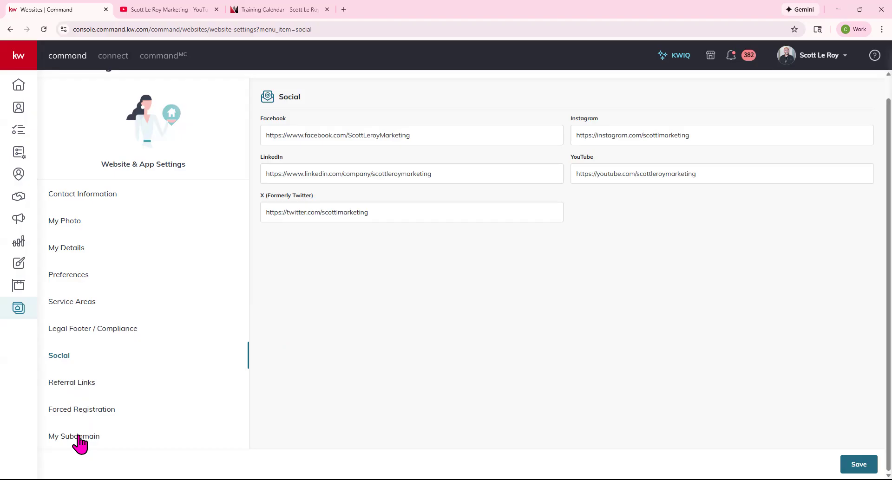
scroll(557, 305, up, 1)
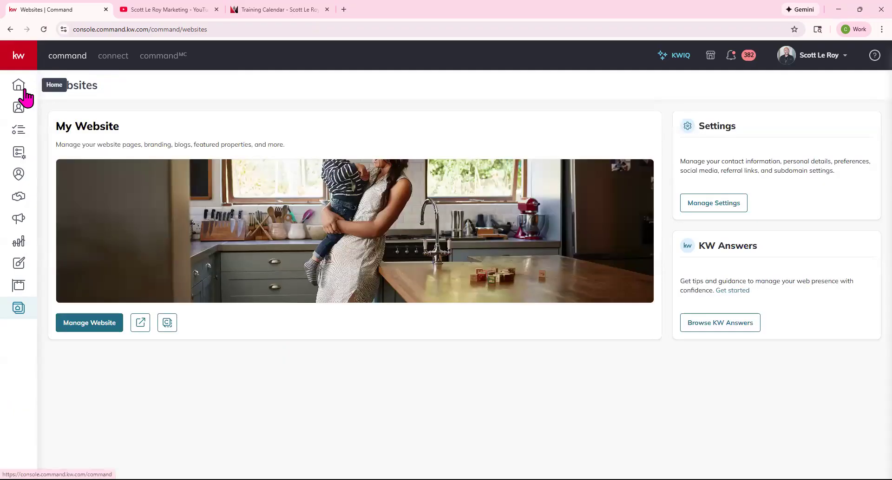
Return to the KW Command home dashboard.
click(21, 88)
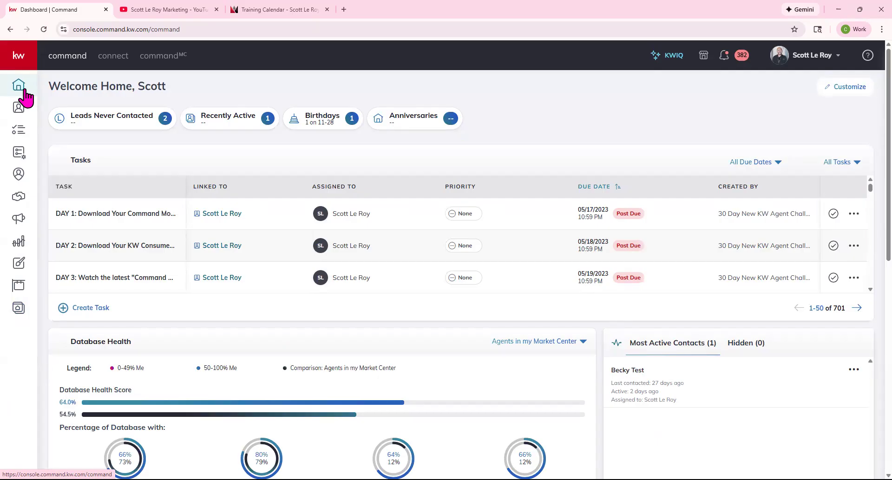
Show the Designs library as a card grid with 20 designs per page, then start a new design.
click(21, 266)
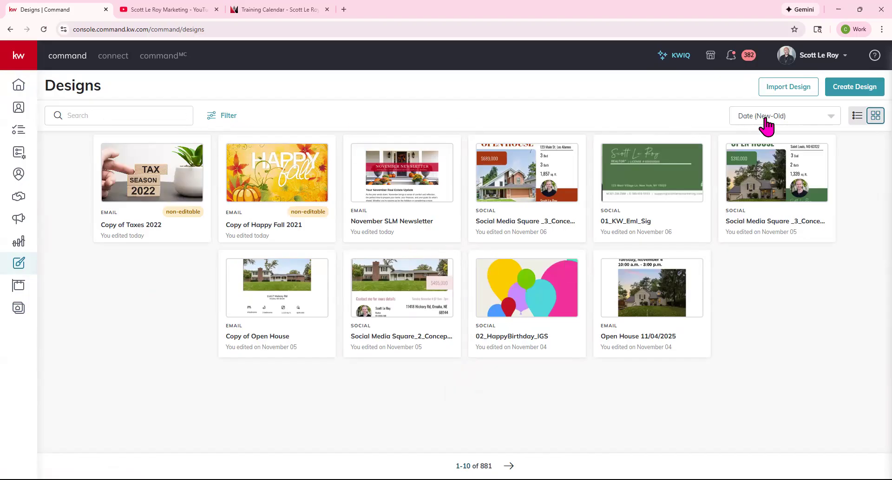
click(857, 117)
click(868, 117)
click(473, 465)
click(464, 445)
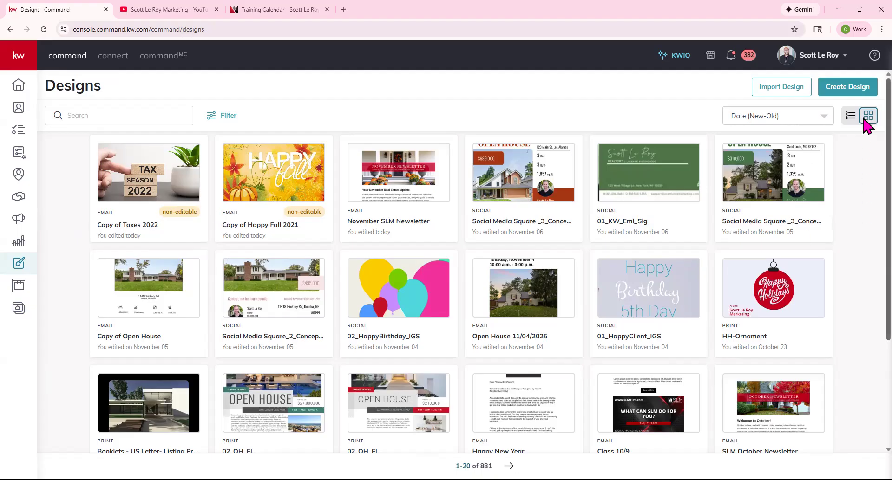
click(855, 93)
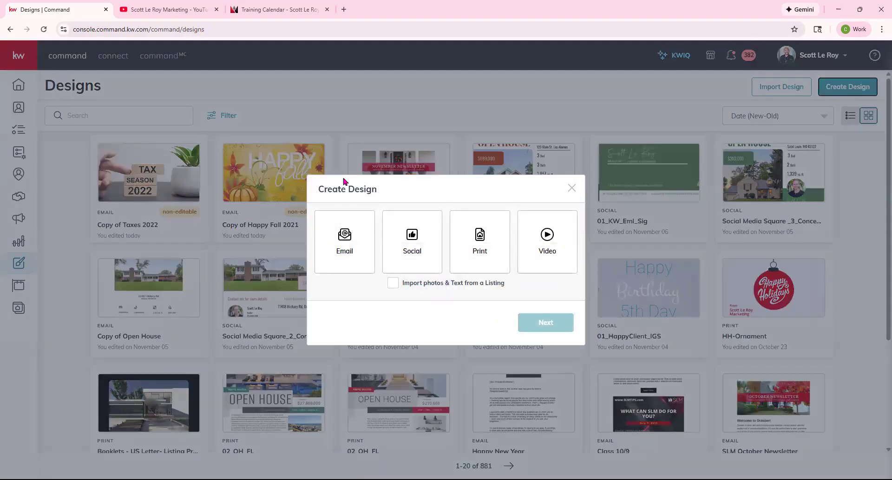
Choose Email as the design type and start a blank email rather than a template.
click(335, 254)
click(552, 326)
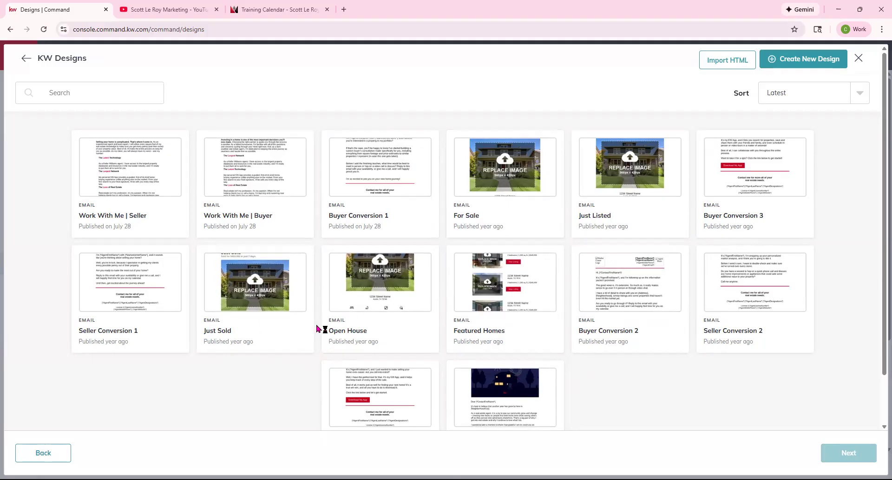
click(803, 58)
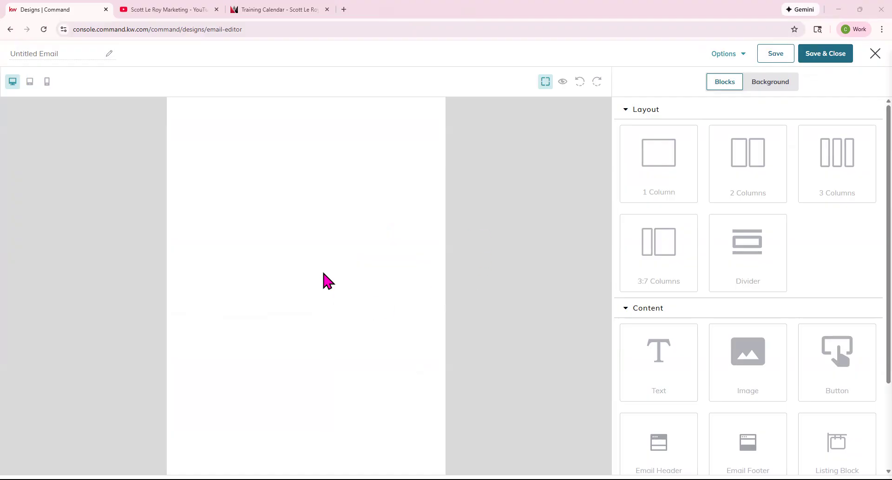
Title the blank email 'Campaigns class 11/13', removing the stray trailing digit.
click(31, 55)
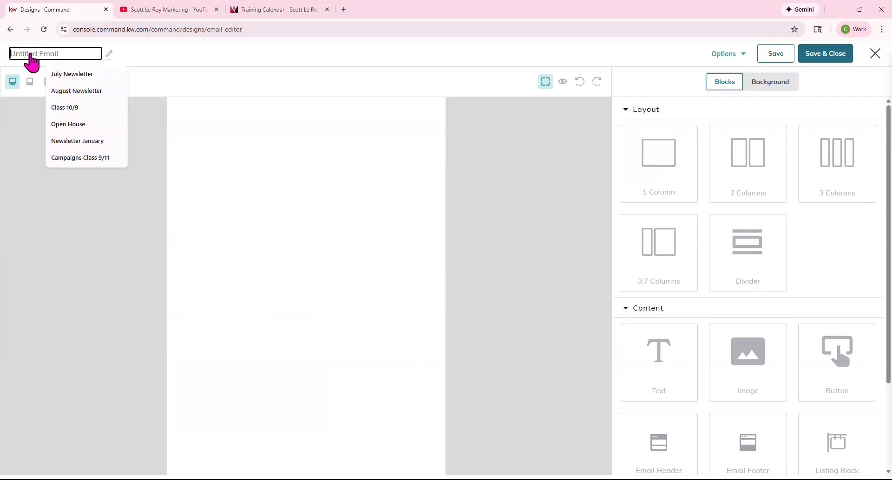
text(Ca)
key(Down)
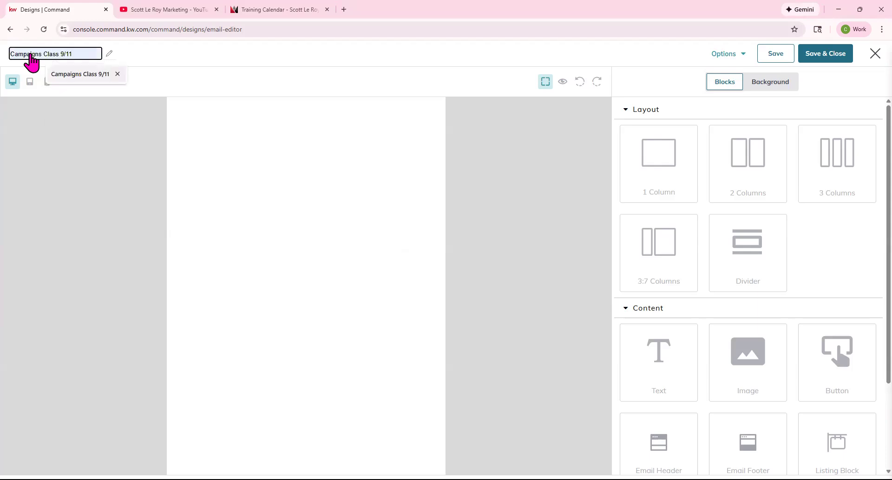
text(mp)
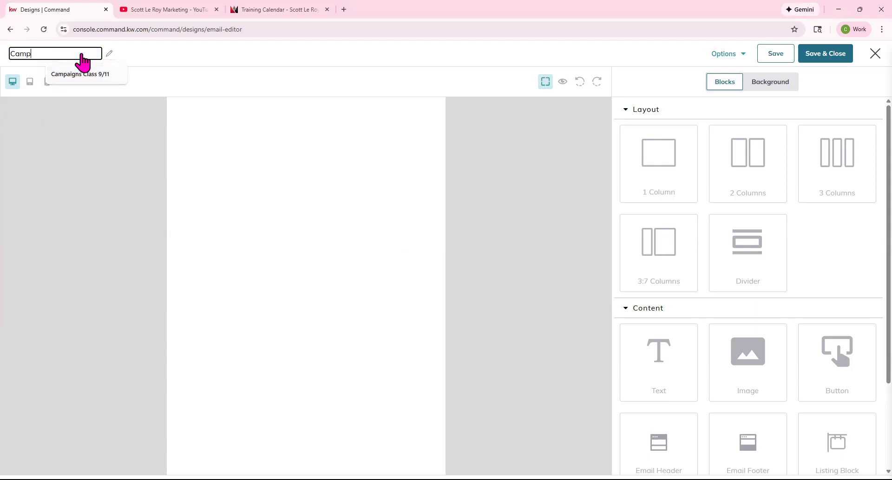
text(aigns class 11/132)
key(BackSpace)
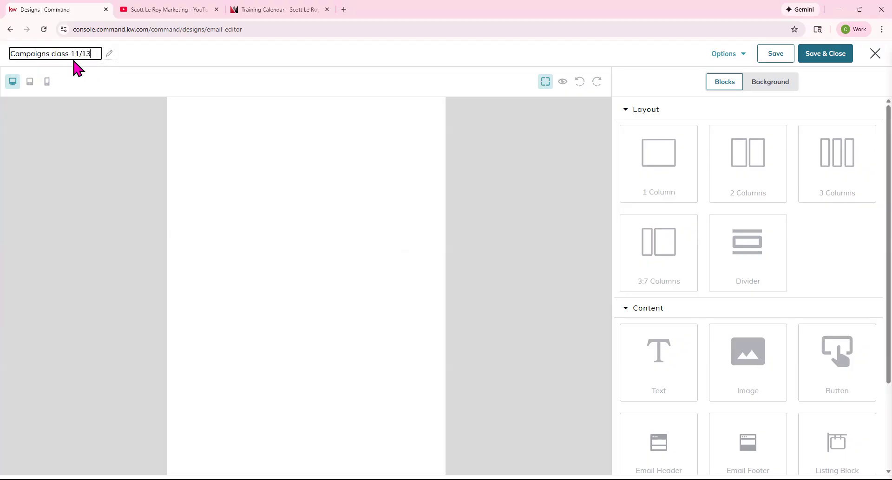
click(75, 116)
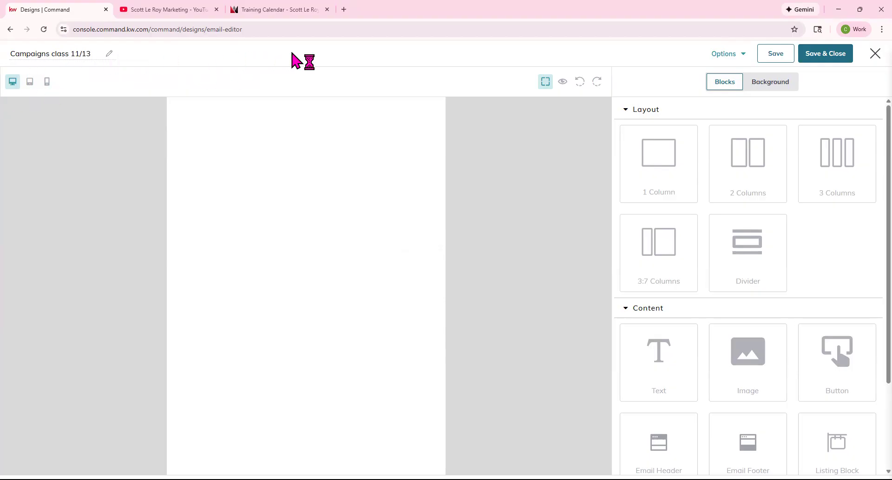
Turn on component outlines, collapse the Layout and Content blocks, and show the Background settings.
click(743, 60)
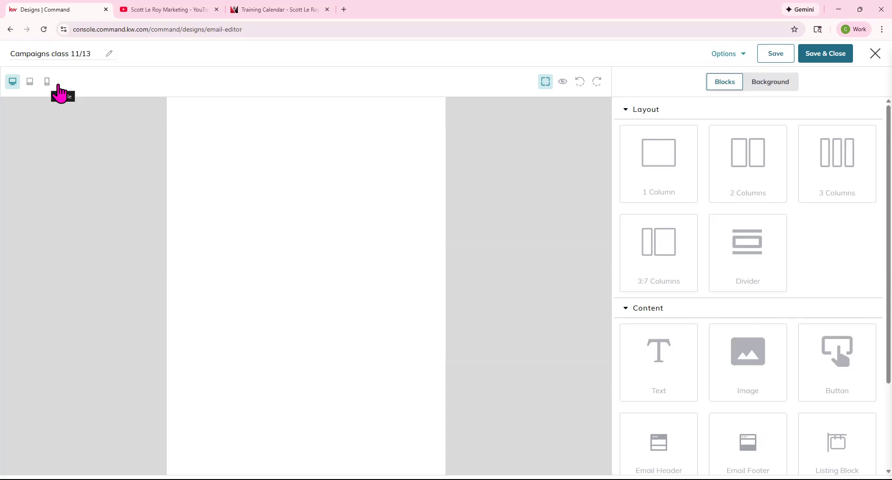
click(546, 83)
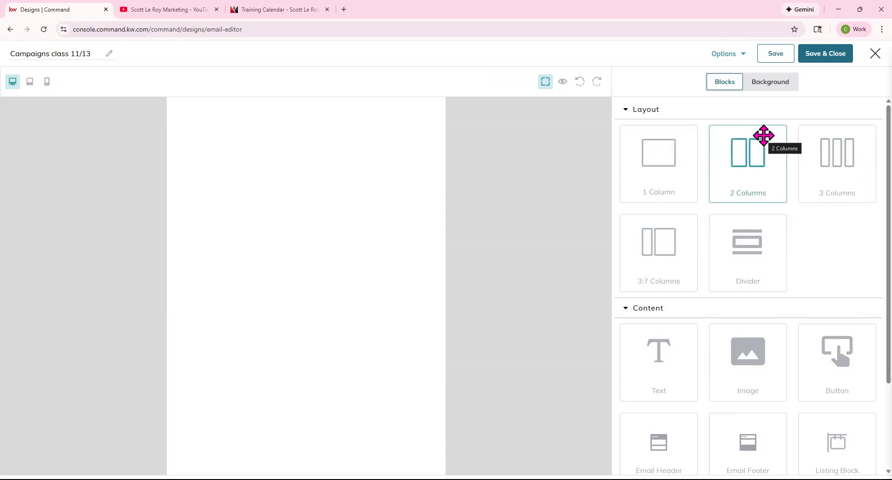
click(727, 87)
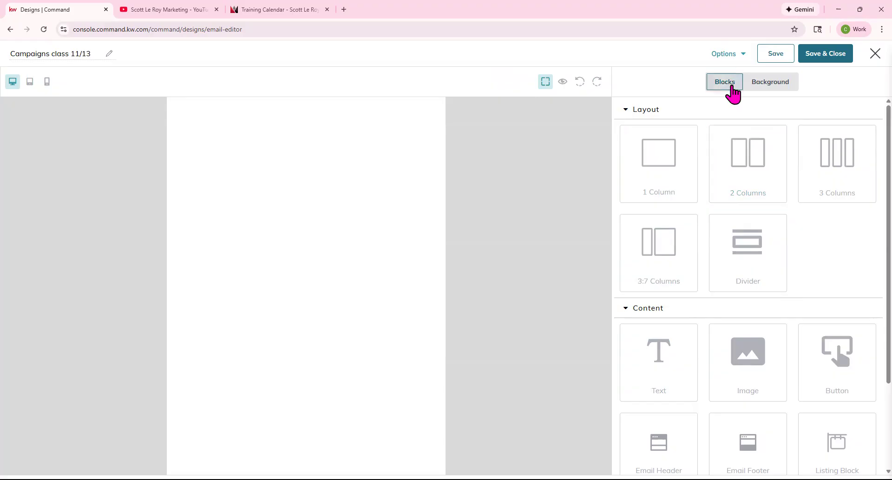
click(632, 113)
click(650, 135)
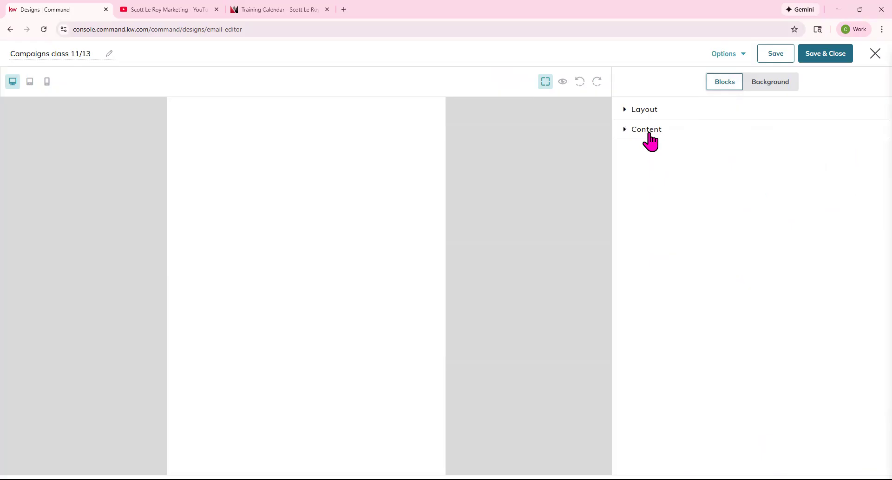
click(785, 87)
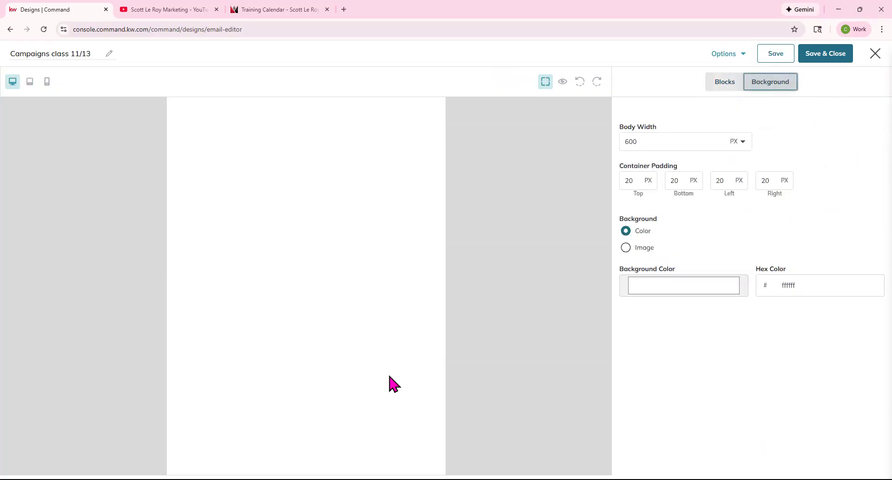
Try a dark red background, reset it to ffffff, then switch the background to Image.
click(654, 144)
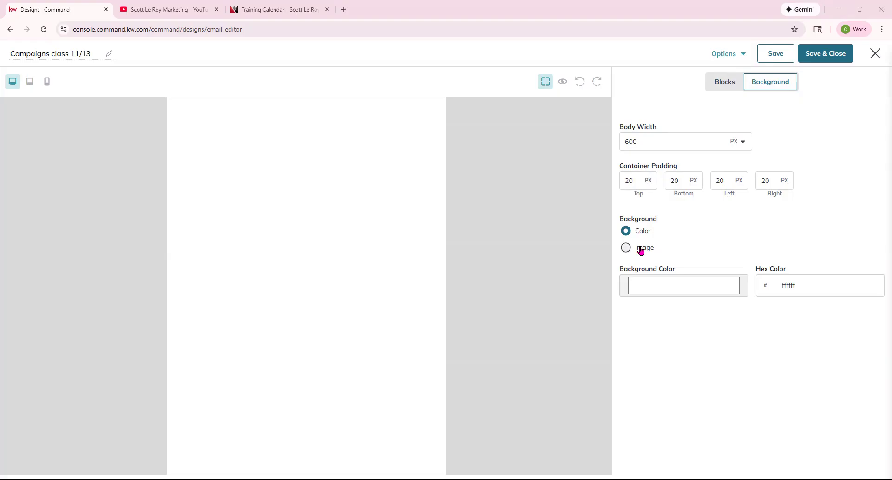
click(715, 285)
mouse_move(684, 321)
mouse_down()
mouse_move(683, 340)
mouse_move(689, 319)
mouse_up()
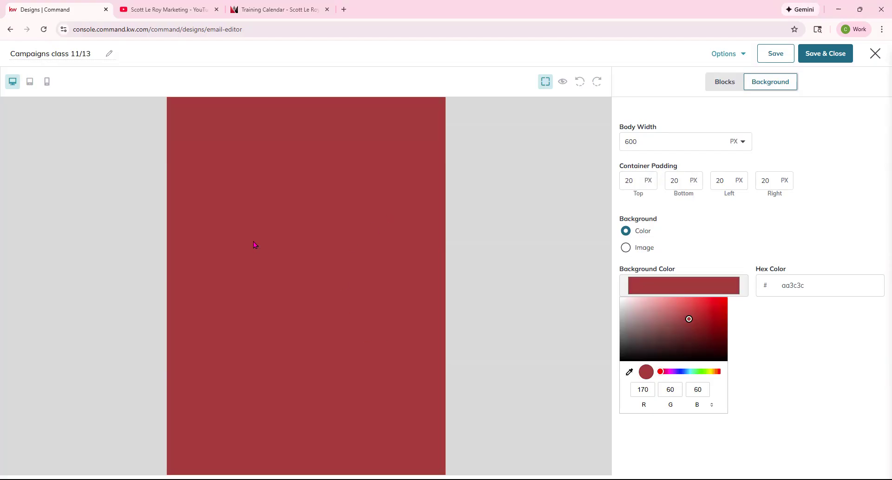
drag(688, 319, 617, 298)
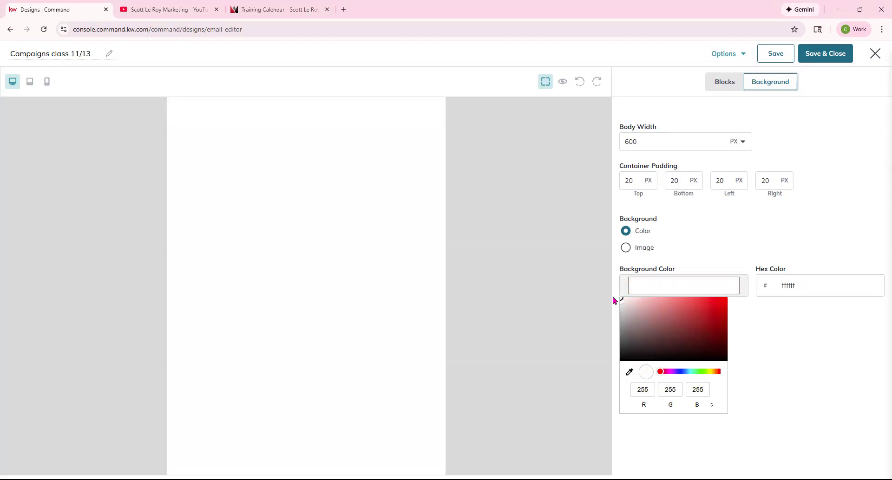
click(736, 250)
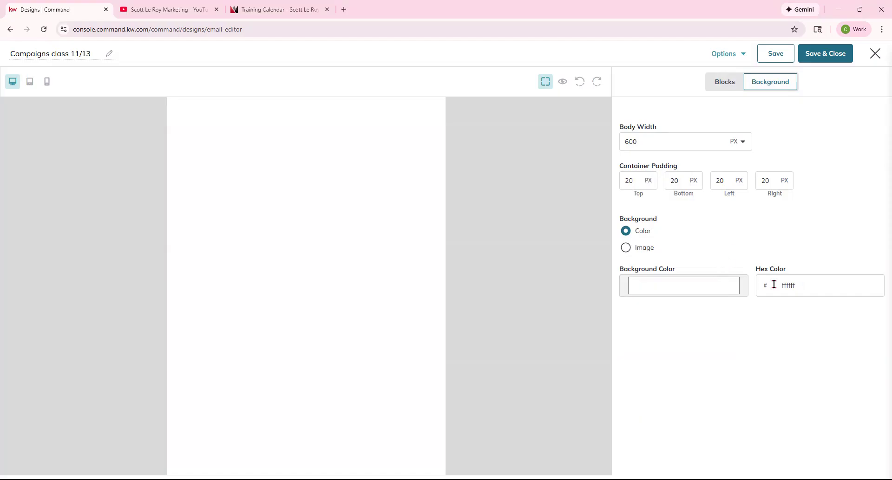
double_click(807, 285)
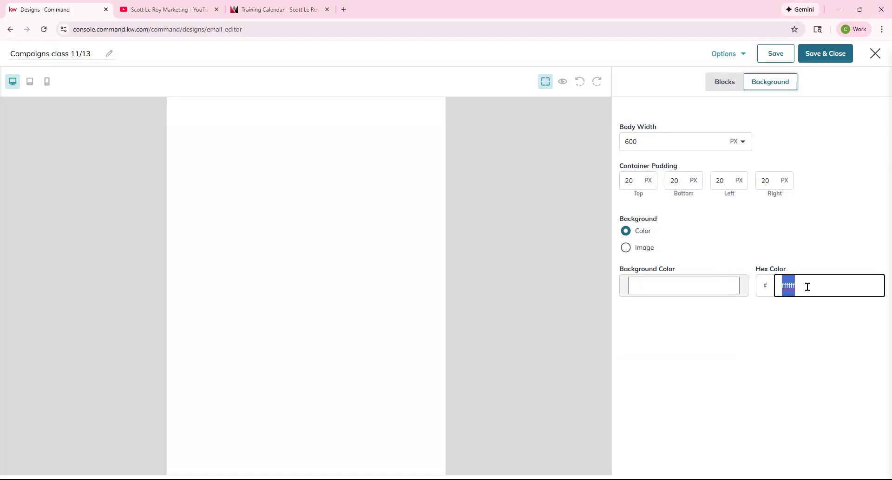
click(641, 250)
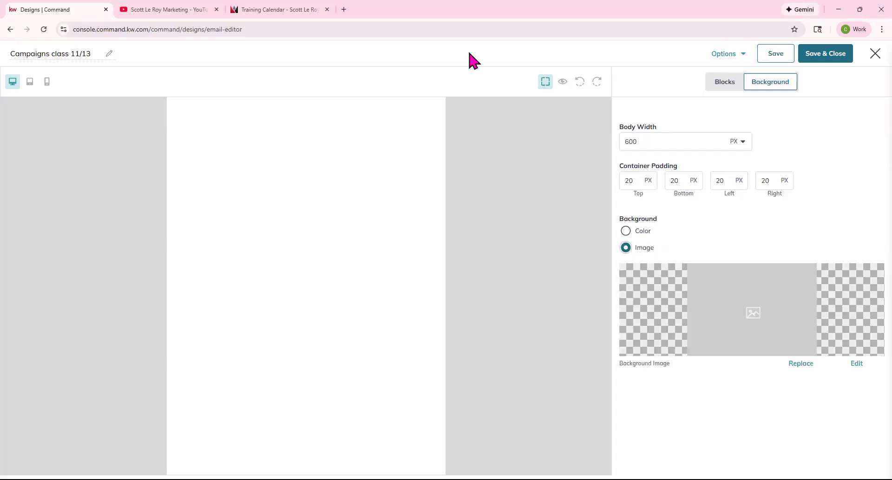
Apply the Happy Halloween background image, then revert to the plain white colour background.
click(798, 365)
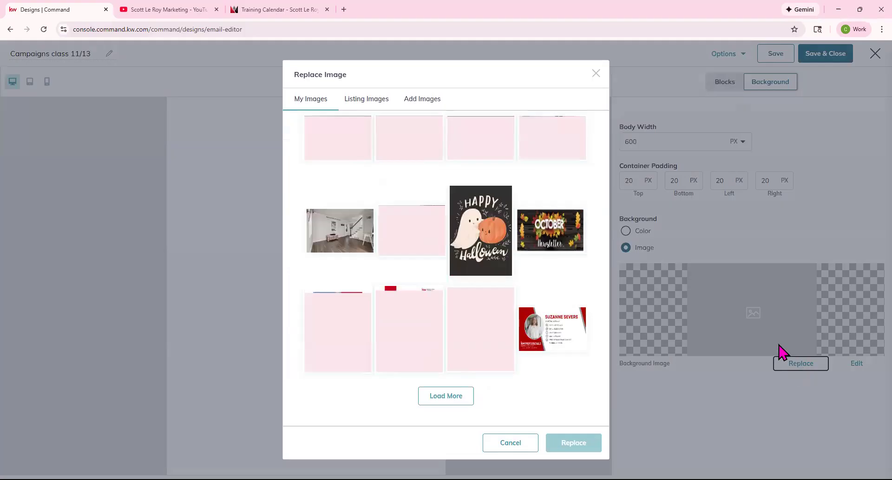
click(500, 267)
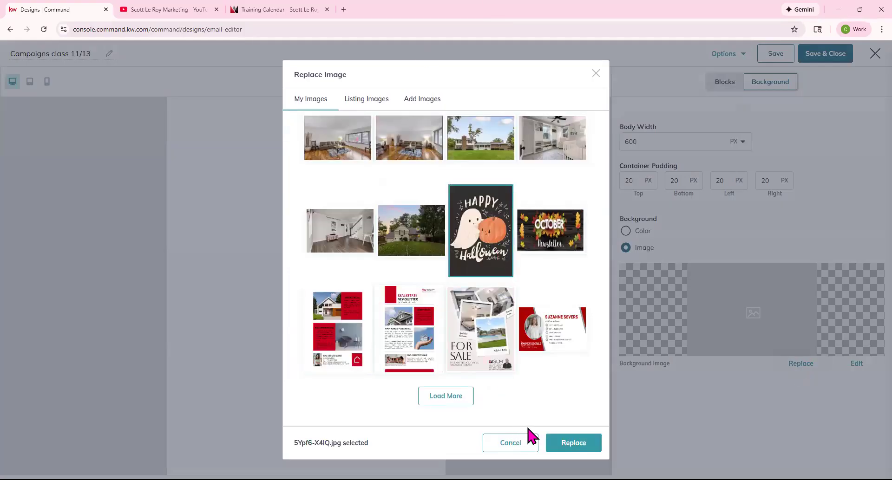
click(557, 444)
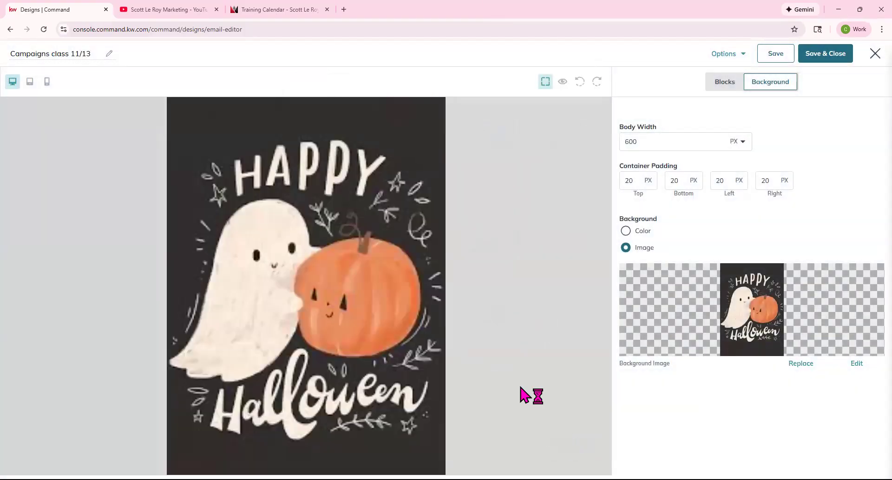
click(644, 231)
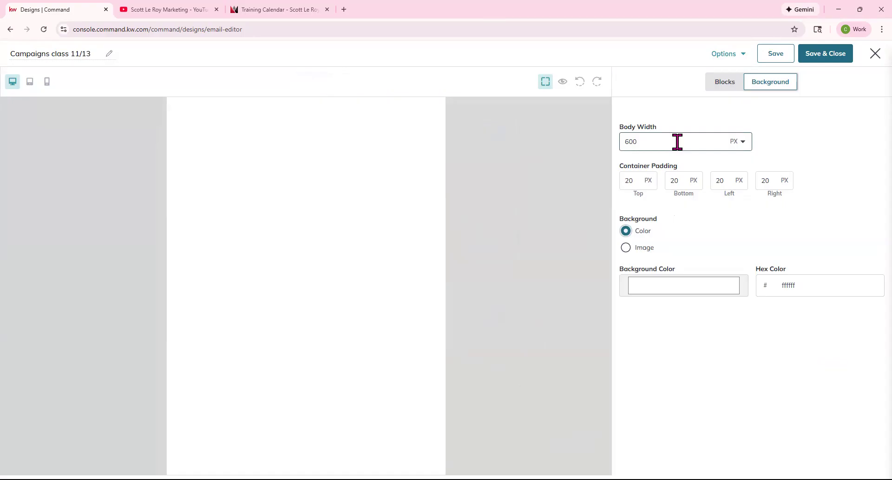
click(718, 87)
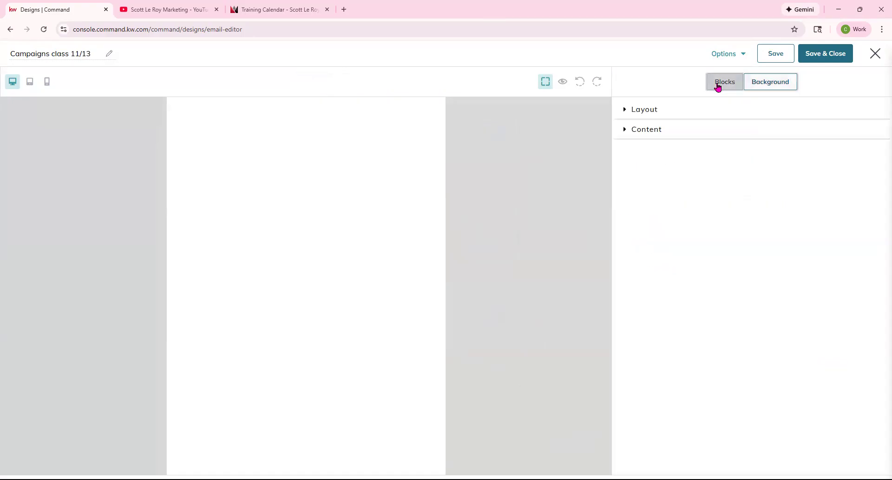
Add 1-column, 2-column, 3-column and 3:7 rows, with a divider after the first row.
click(634, 114)
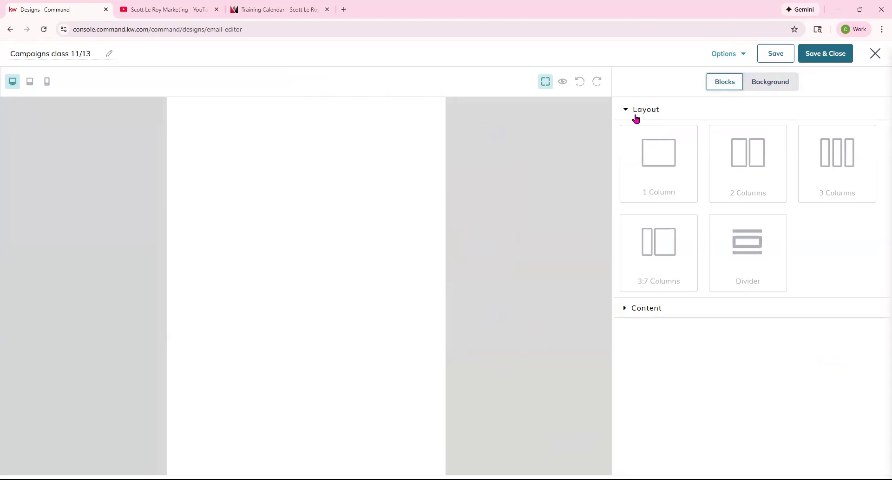
drag(665, 150, 353, 143)
drag(749, 179, 336, 217)
drag(844, 167, 355, 283)
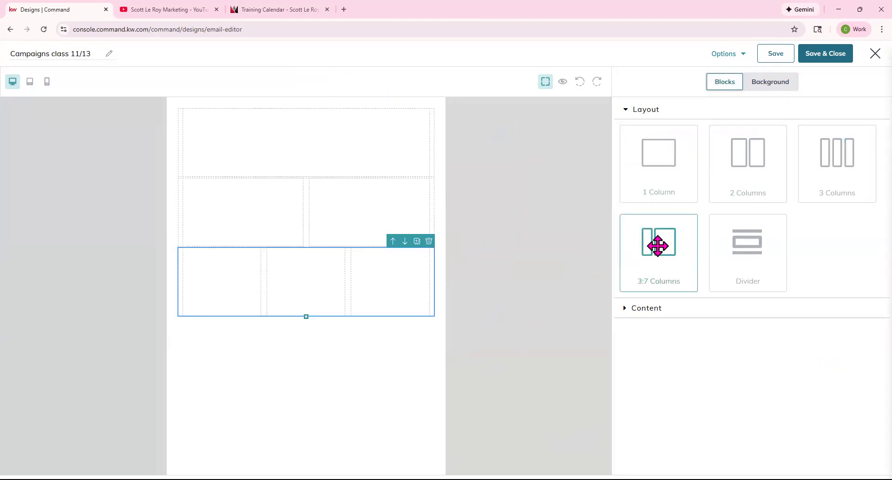
drag(657, 241, 322, 343)
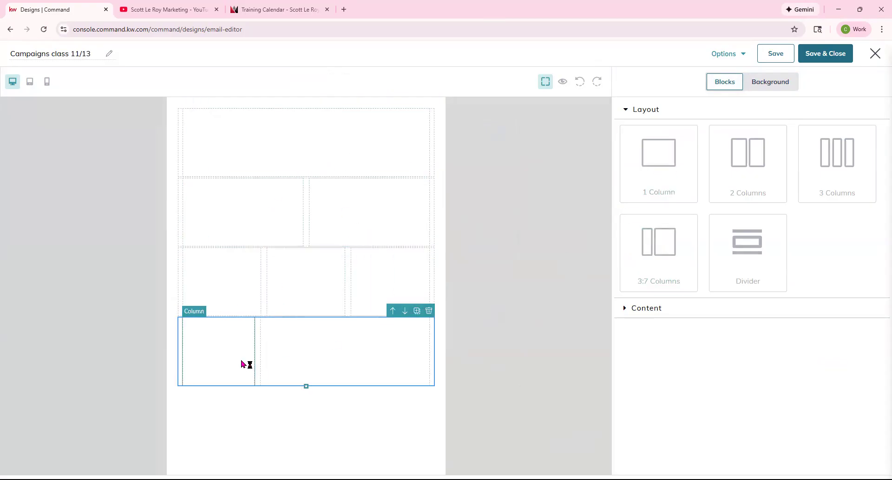
drag(764, 254, 349, 176)
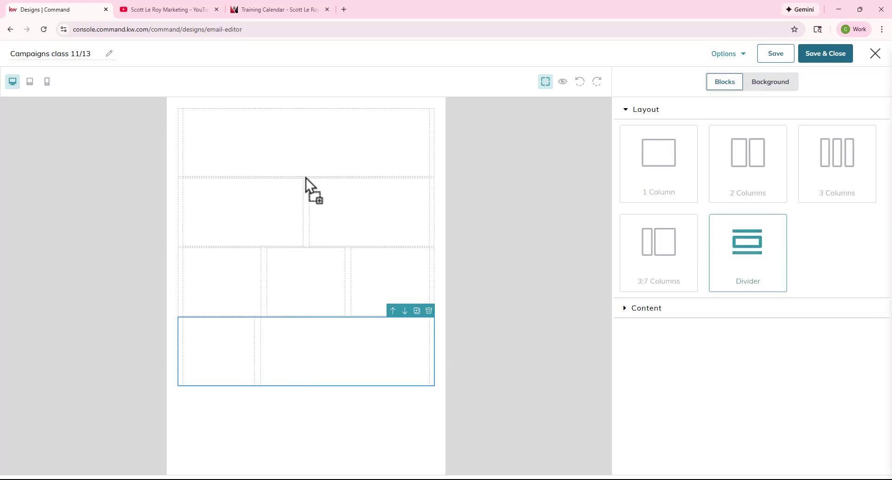
drag(306, 180, 302, 181)
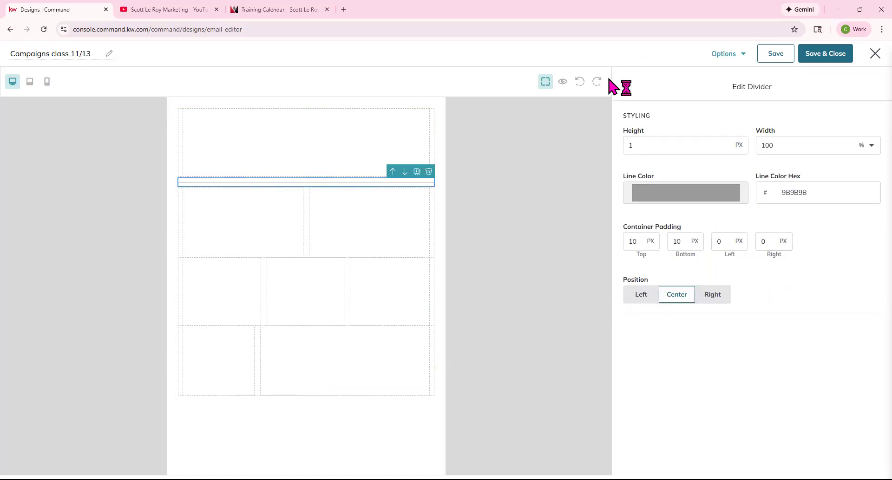
Drop a divider into the three-column row, then move the 3:7 row up and delete it.
click(625, 87)
drag(730, 261, 302, 288)
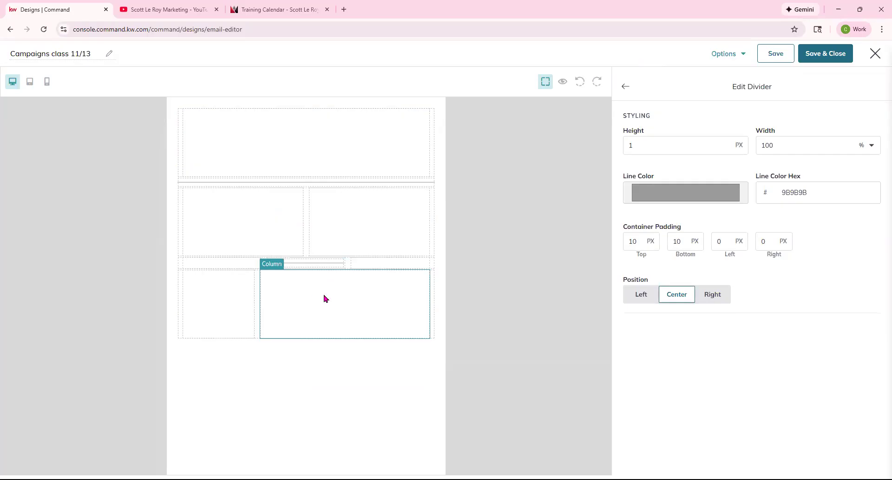
click(432, 294)
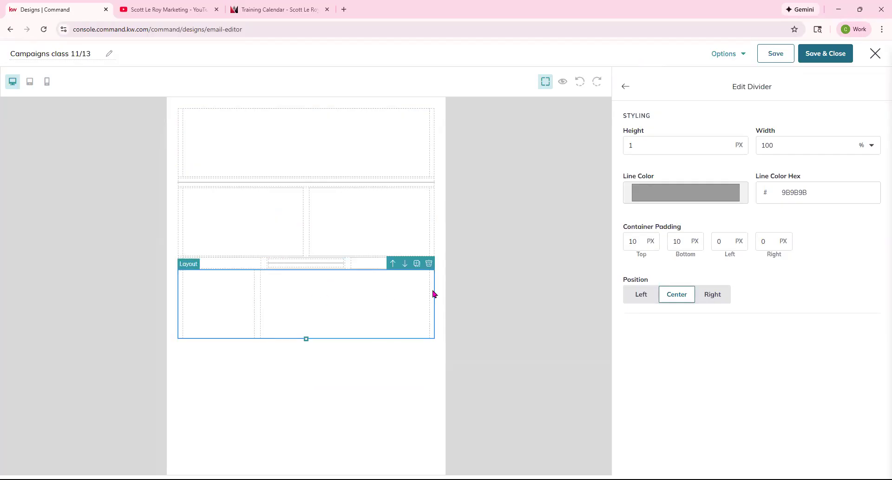
click(392, 293)
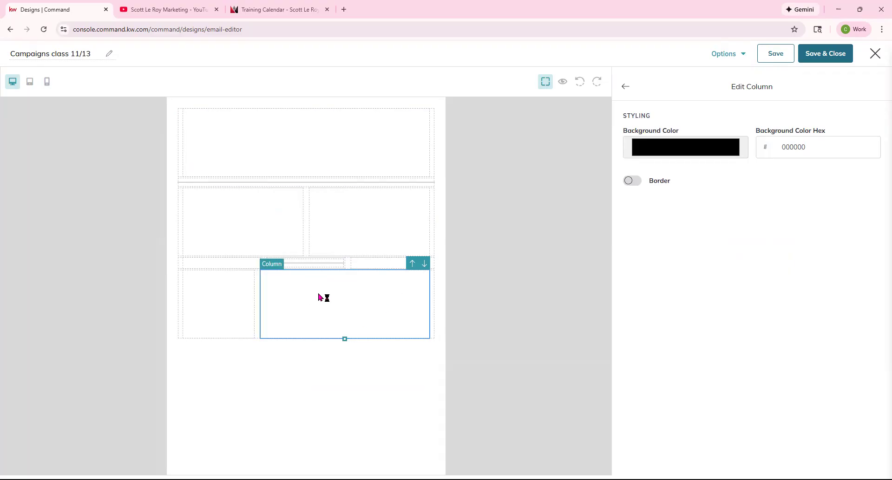
click(435, 306)
drag(432, 305, 412, 182)
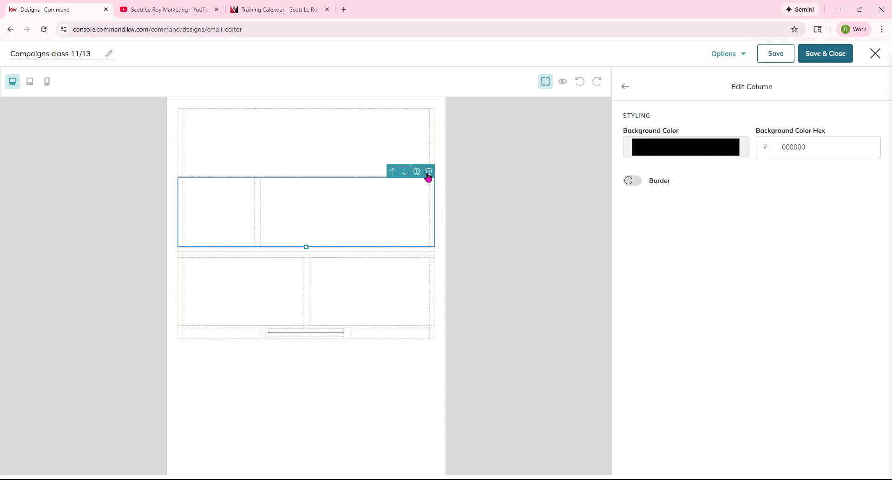
click(428, 172)
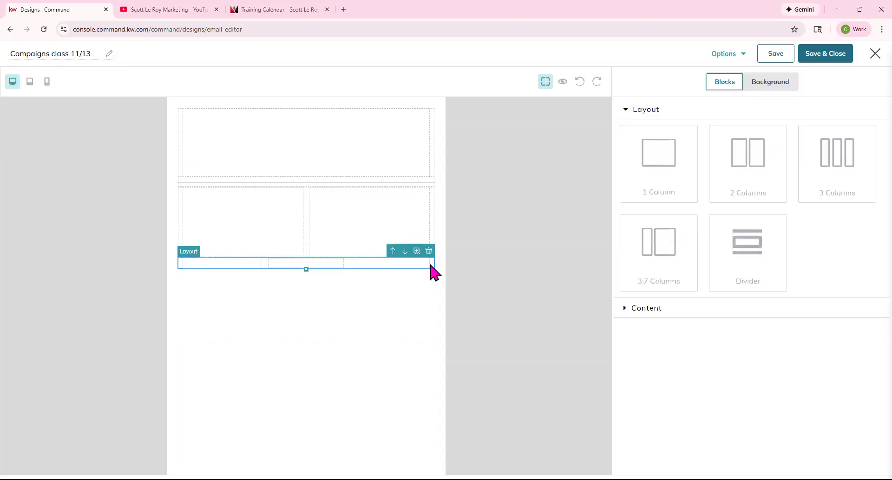
Delete the three-column and two-column rows.
click(427, 250)
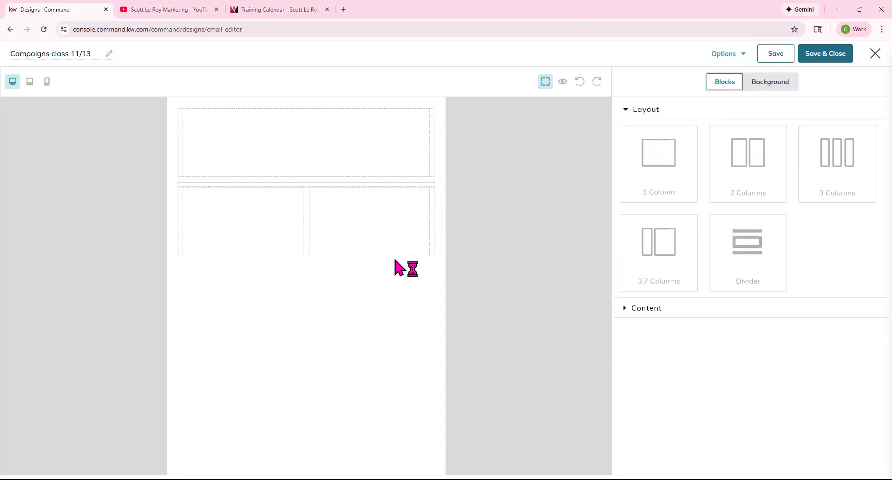
click(366, 232)
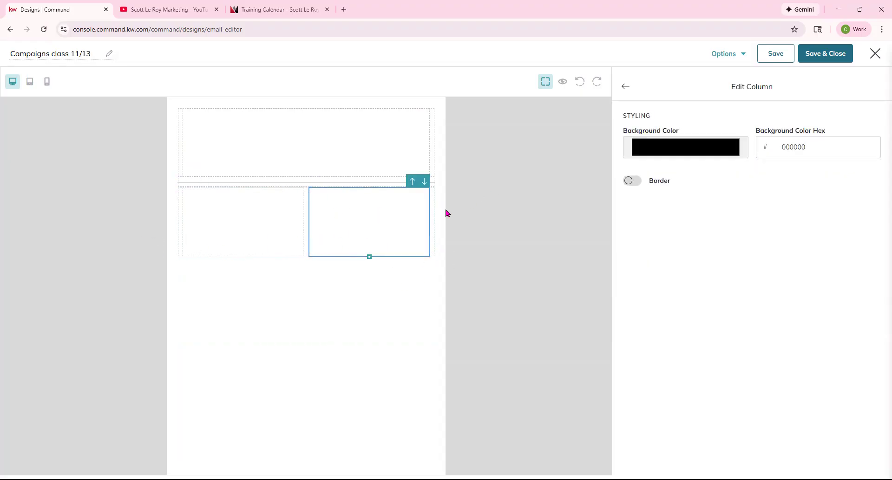
click(433, 183)
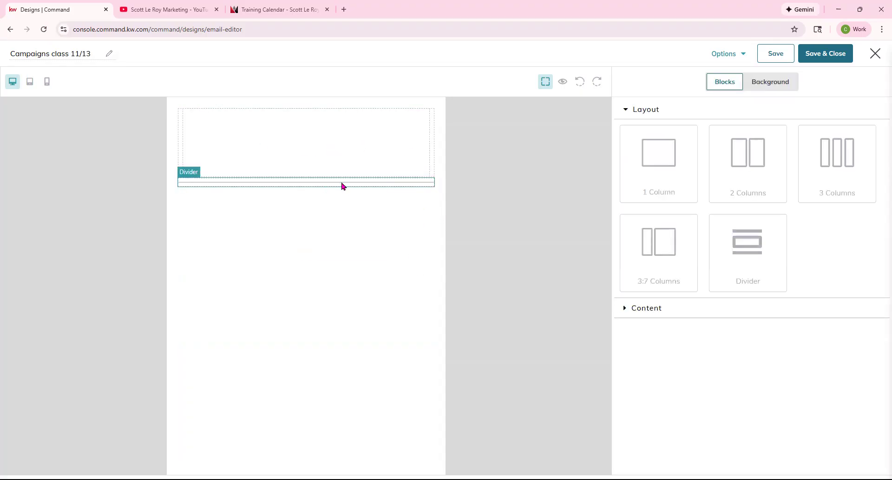
Give the top column a c43636 red background and turn on its border.
click(387, 136)
click(649, 152)
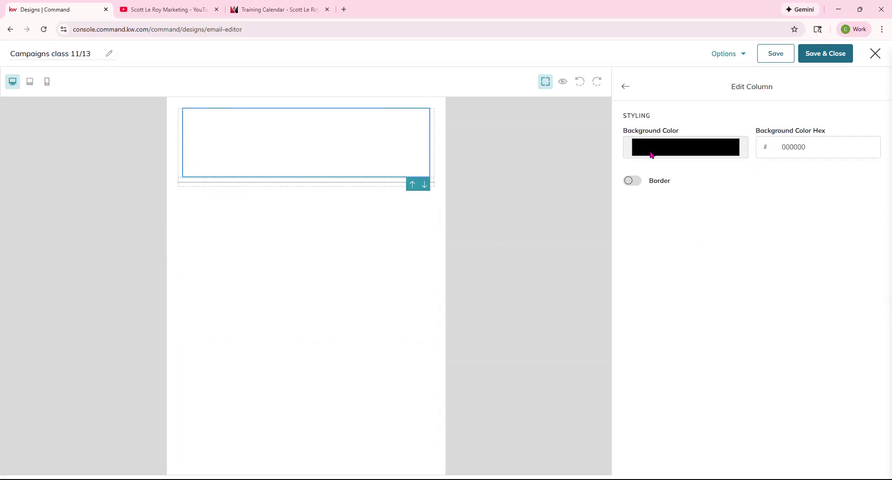
drag(655, 207, 699, 176)
click(702, 177)
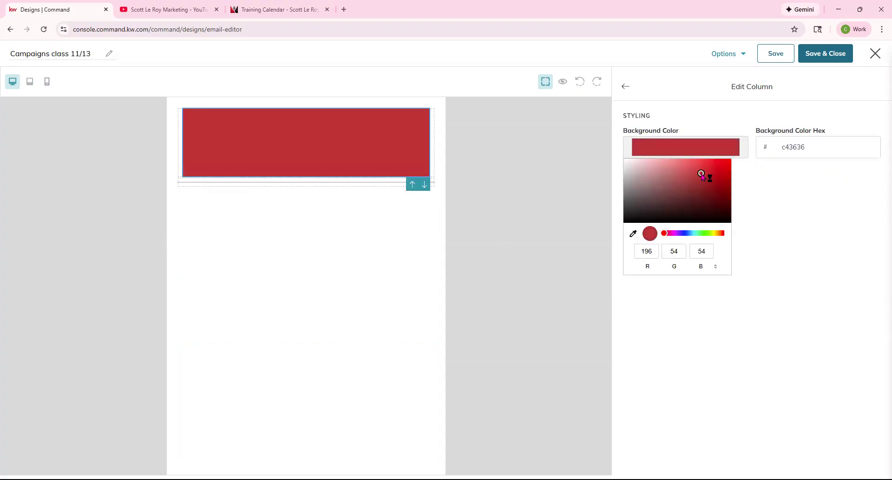
click(777, 189)
click(630, 182)
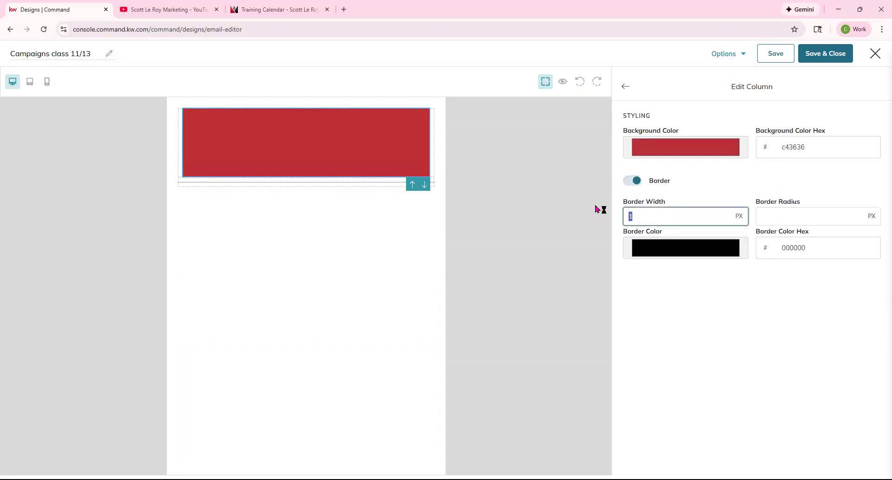
Give the red column a 20 px ccb3b3 border with a 75 px radius.
text(20)
click(693, 240)
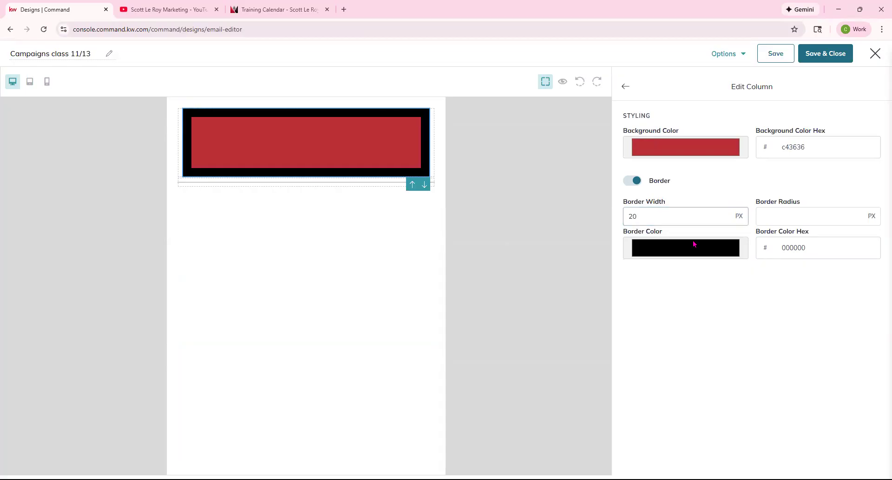
click(690, 280)
mouse_move(690, 280)
mouse_down()
mouse_move(661, 313)
mouse_move(695, 318)
mouse_move(638, 273)
mouse_up()
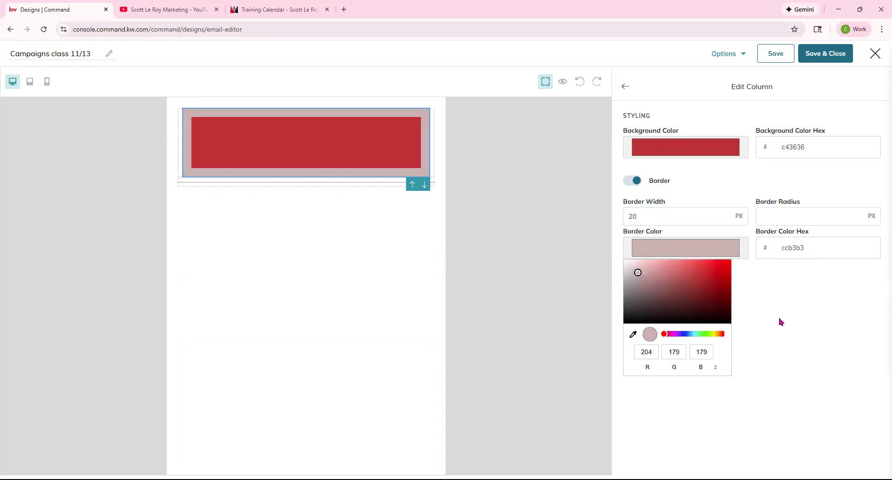
click(795, 216)
click(791, 219)
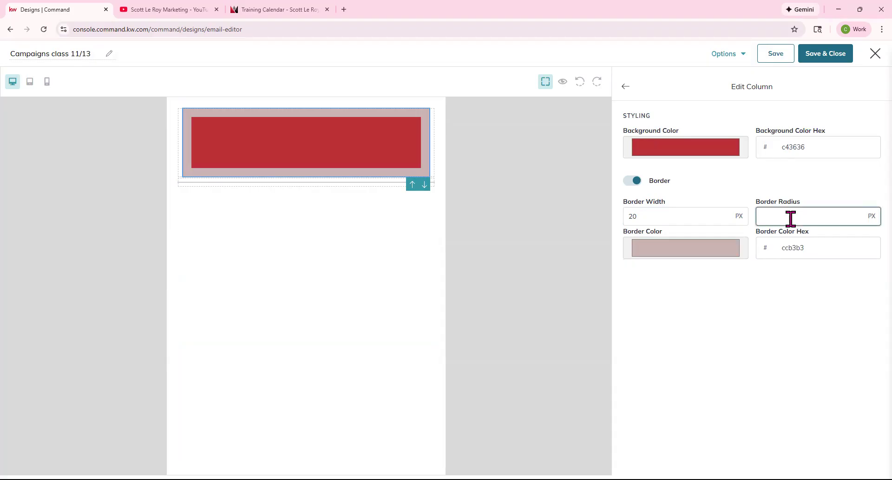
text(50)
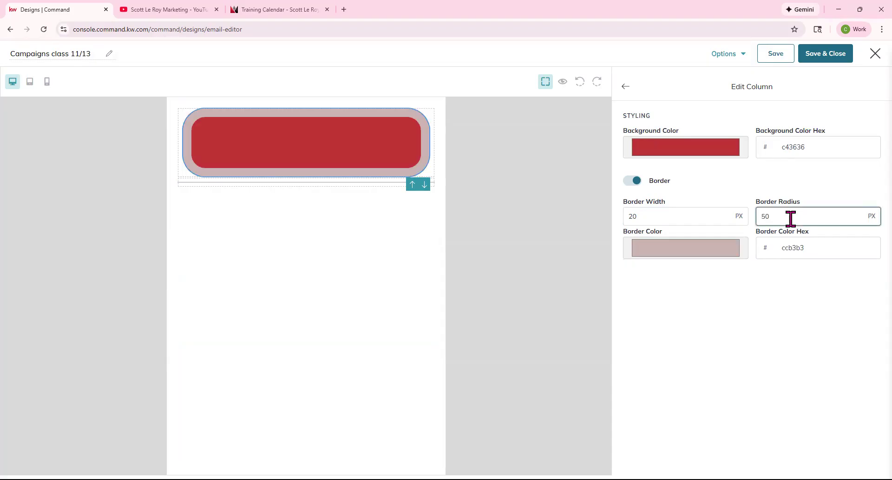
key(BackSpace)
key(BackSpace)
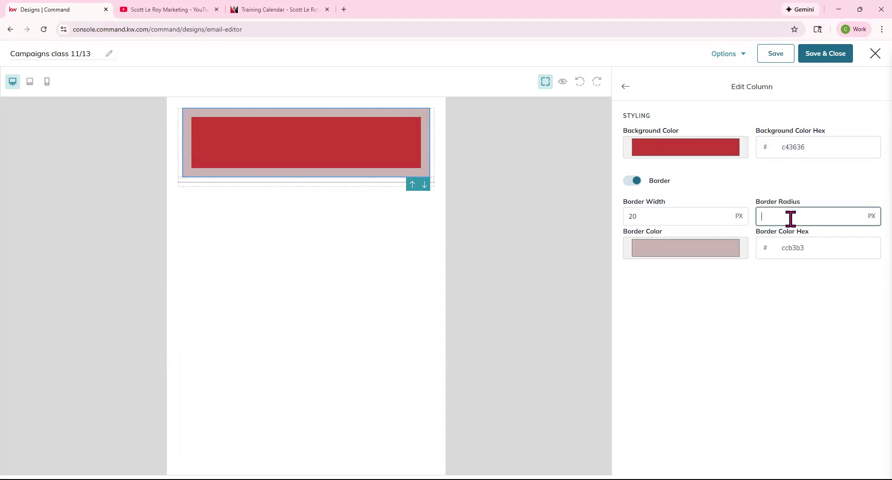
text(75)
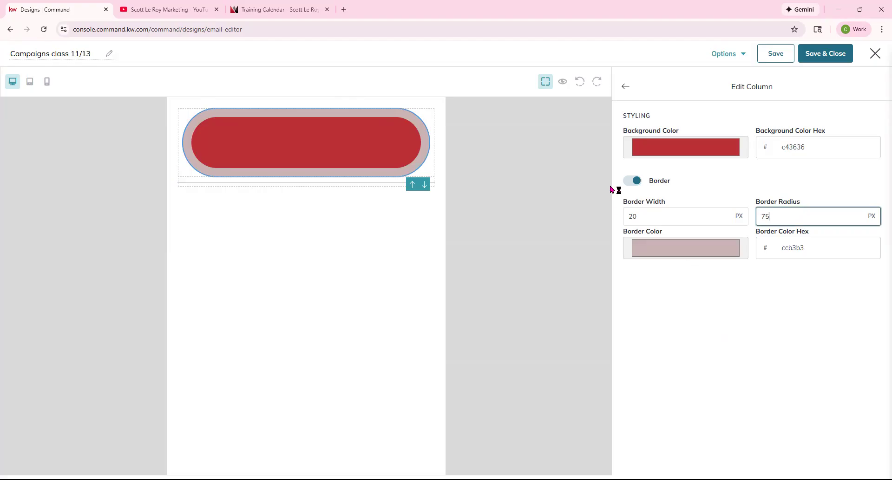
Delete the pill-shaped column row.
click(628, 88)
click(359, 167)
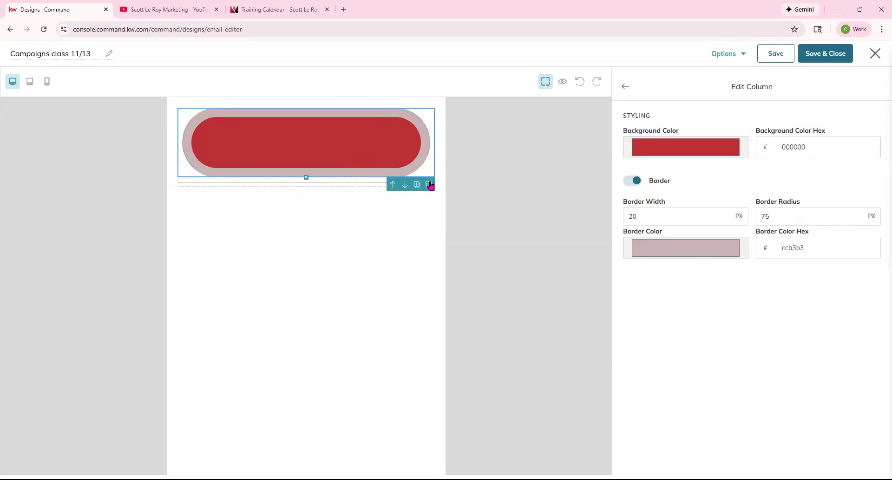
click(430, 185)
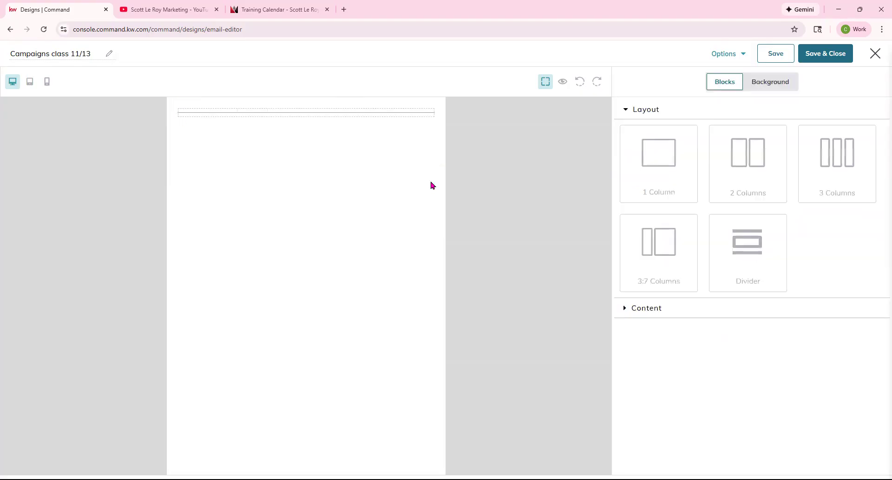
Make the divider a 15 px b03b3b red line with 50 px top and bottom padding.
click(433, 115)
click(657, 145)
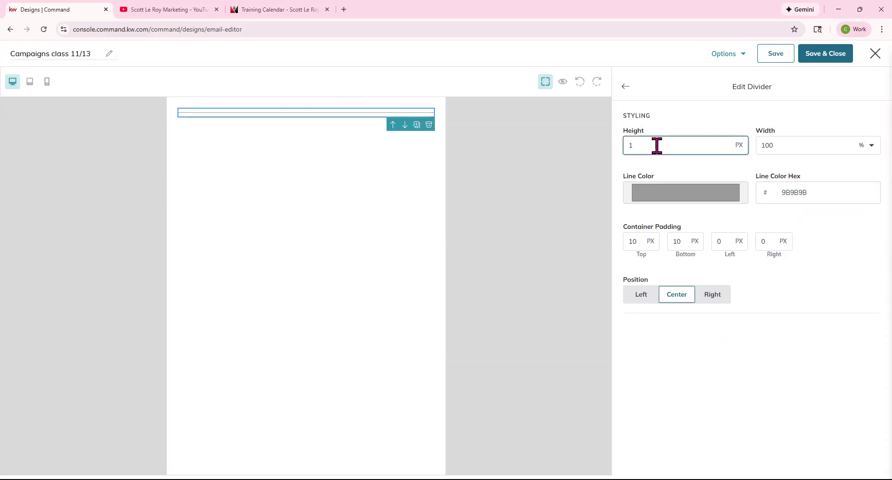
text(5)
click(685, 193)
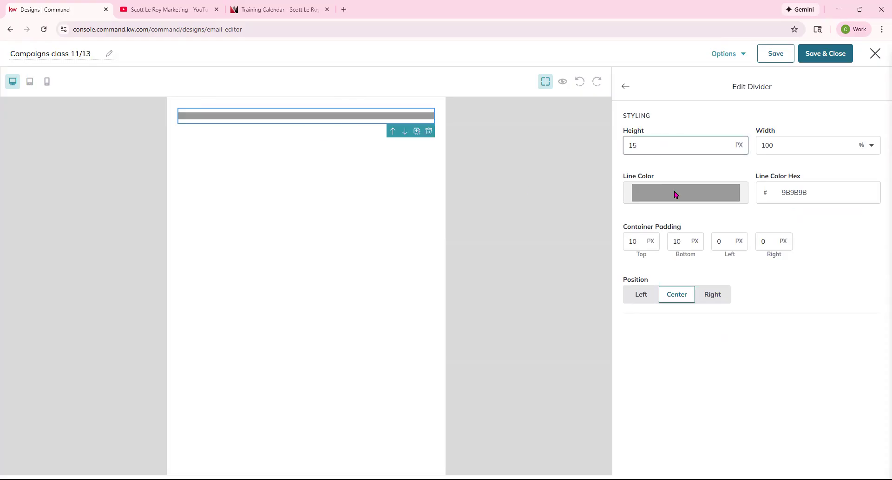
click(695, 225)
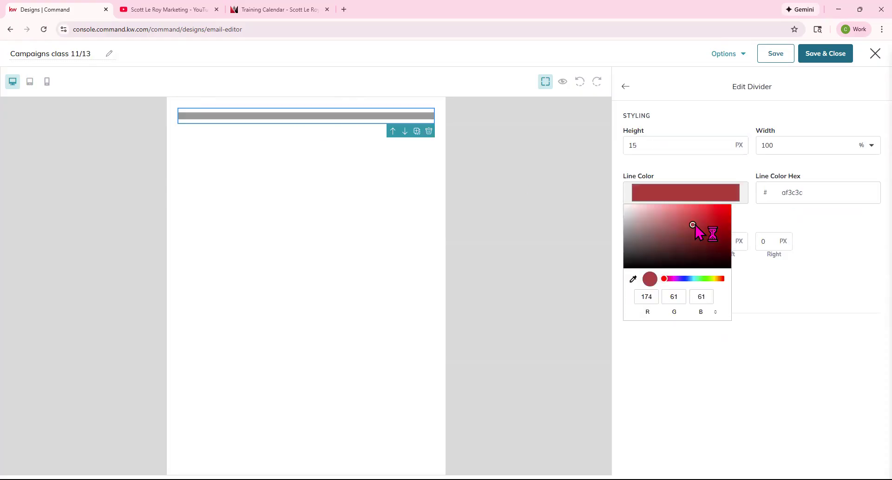
click(816, 257)
click(639, 240)
drag(640, 240, 615, 241)
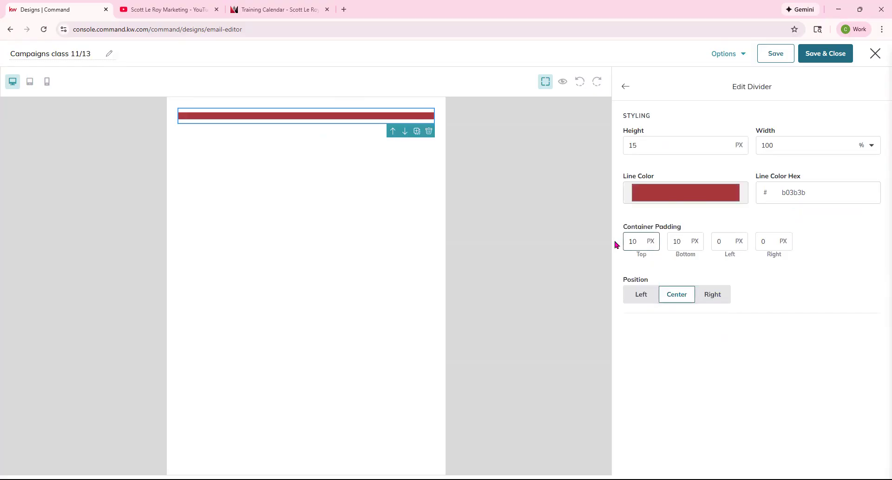
text(50)
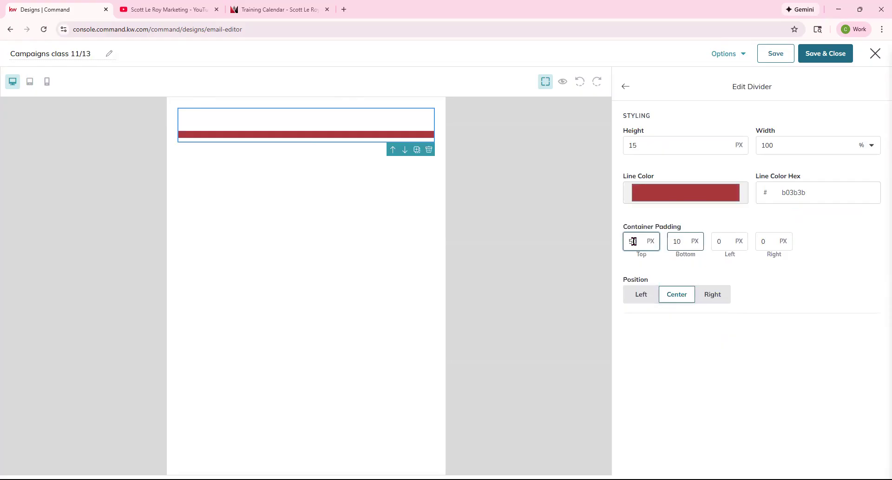
key(Tab)
text(50)
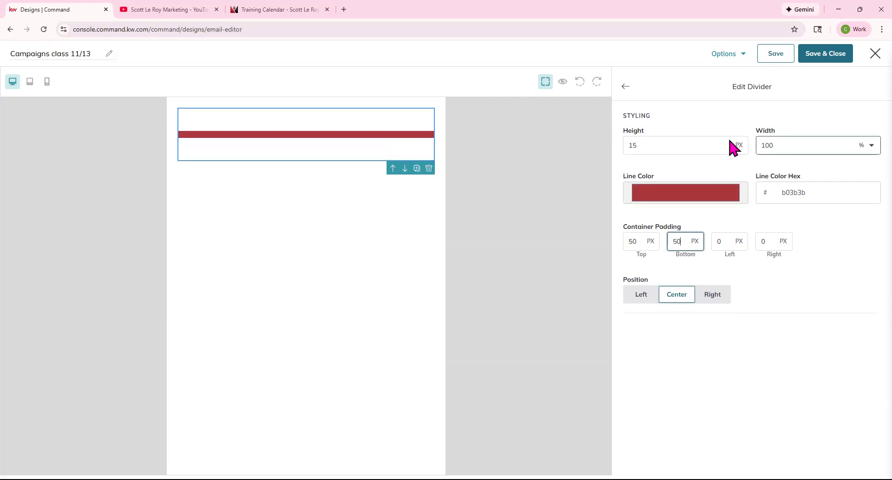
Try left and right positions, then centre the half-width divider.
click(641, 297)
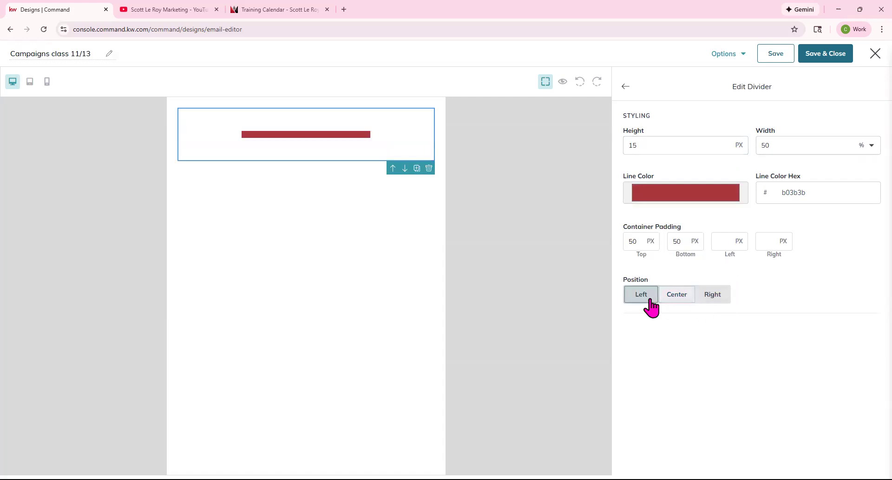
click(712, 300)
click(674, 299)
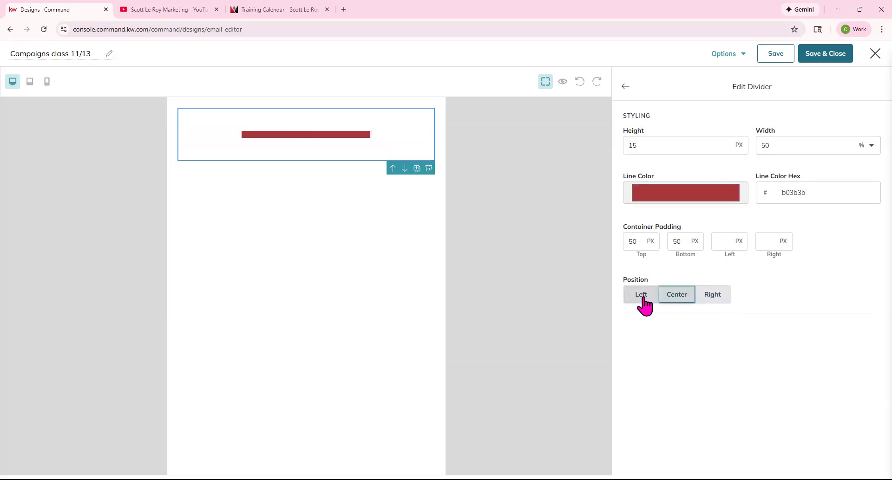
click(625, 87)
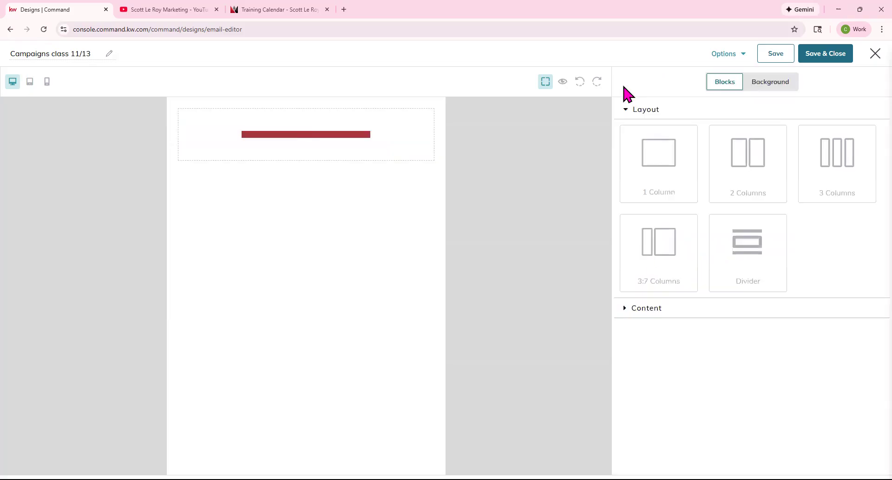
Delete the divider block.
click(430, 154)
click(429, 168)
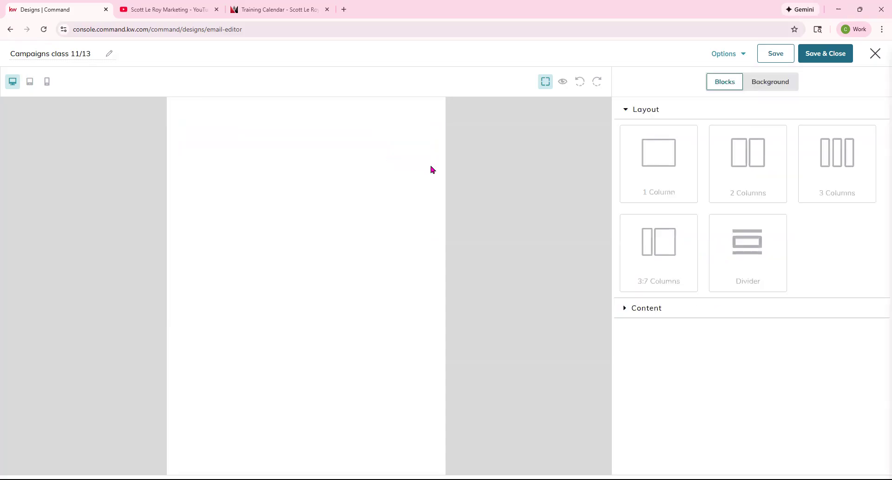
click(757, 218)
Add an Email Header block followed by an Email Footer block.
click(626, 111)
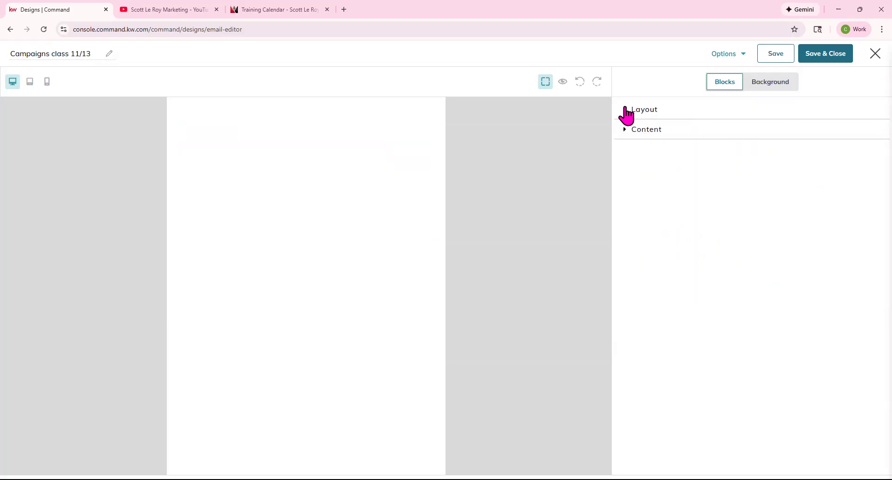
click(629, 135)
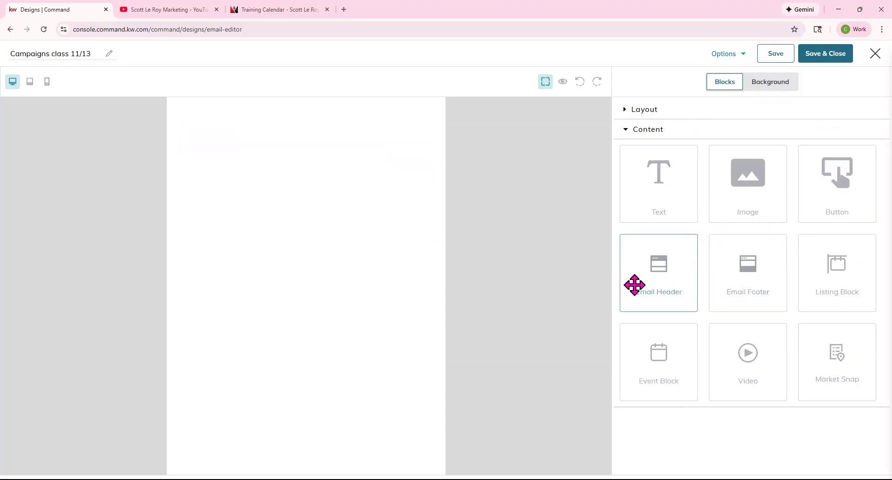
drag(371, 169, 370, 168)
drag(754, 278, 274, 283)
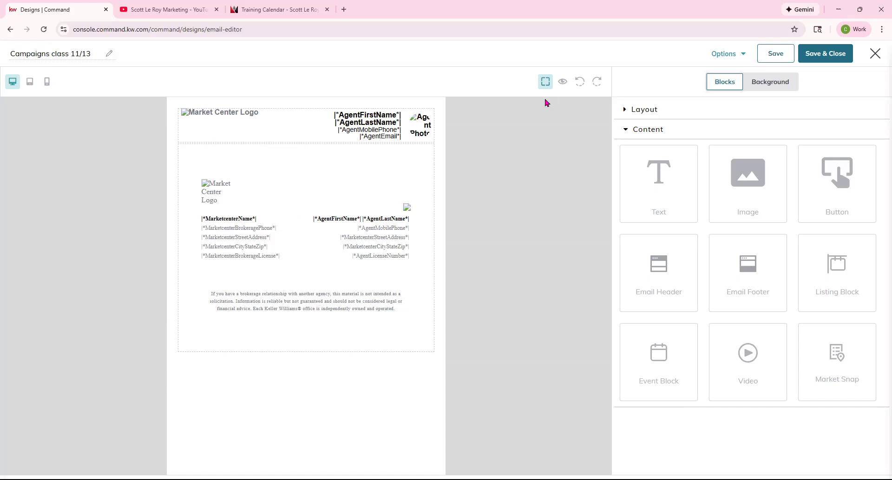
click(563, 83)
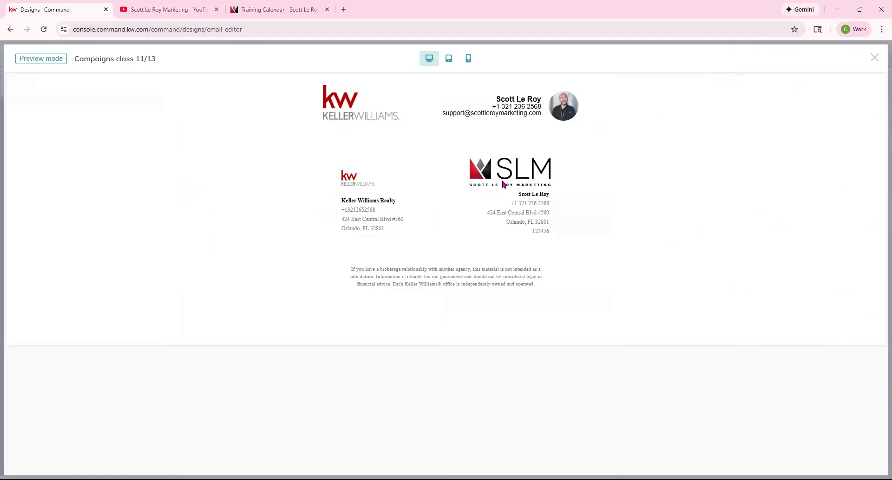
click(874, 57)
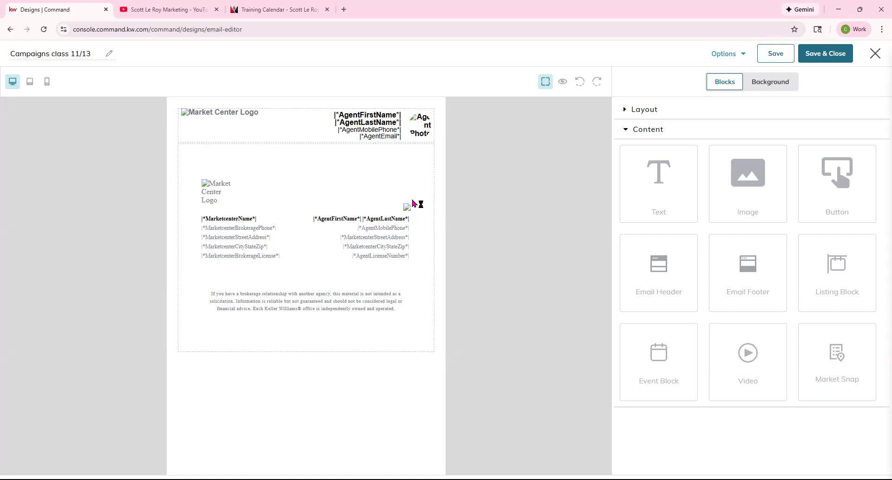
click(563, 83)
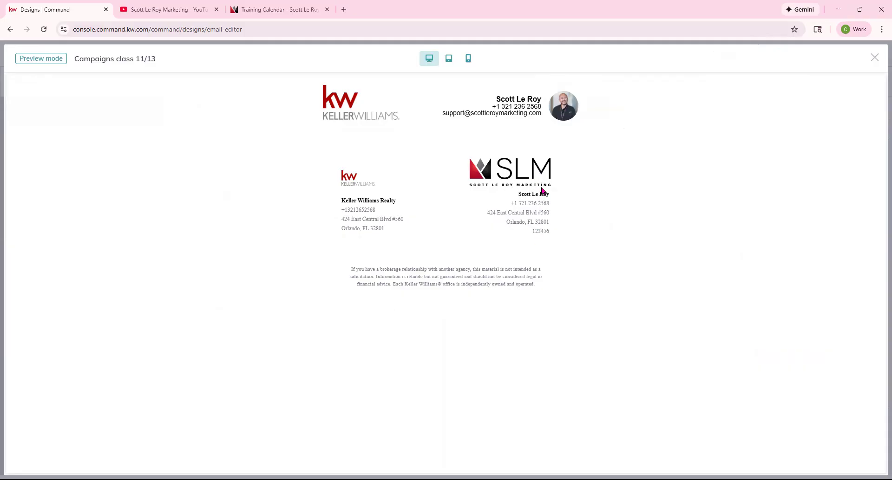
click(874, 59)
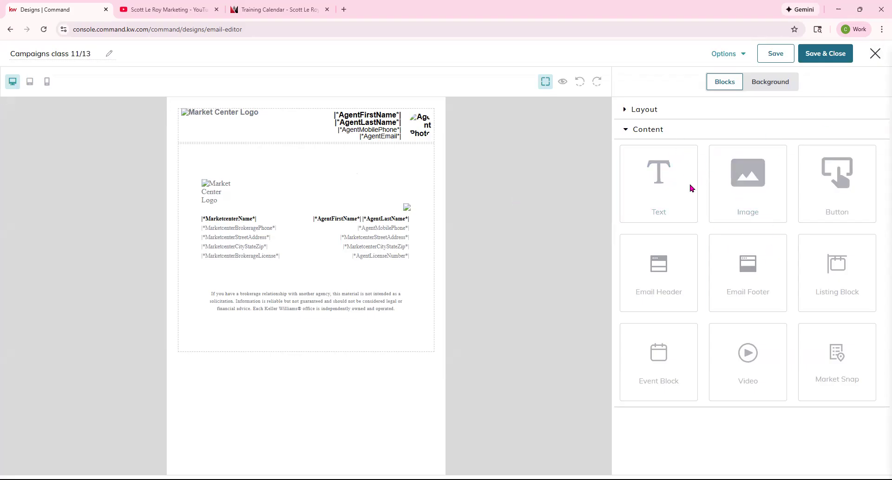
Add a text block below the header reading 'Hello' and bring up the merge-tag list.
drag(681, 184, 412, 142)
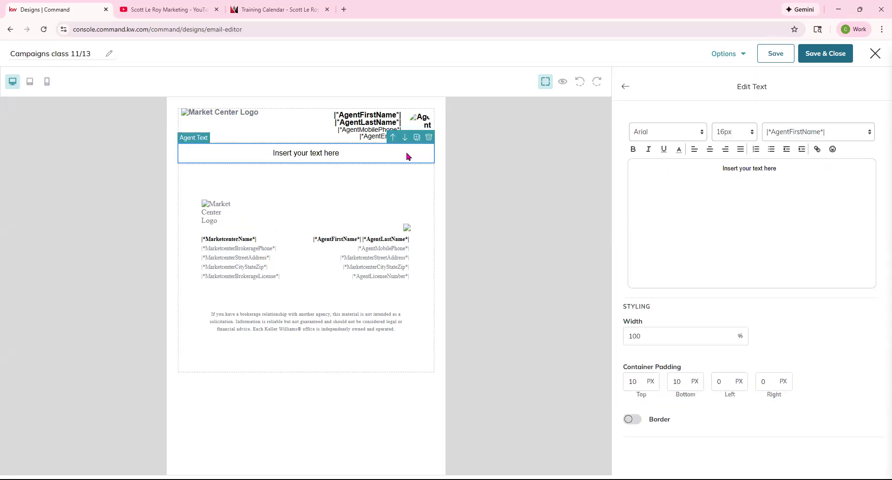
drag(799, 168, 684, 163)
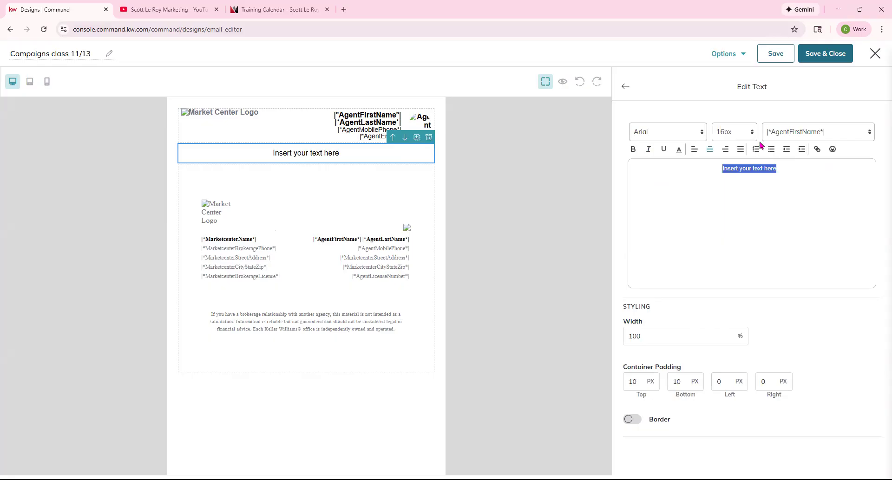
text(Hello)
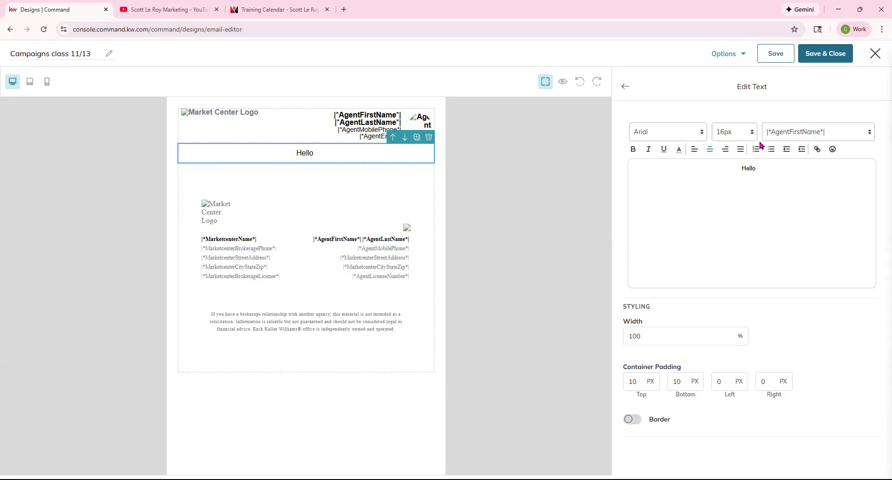
click(855, 138)
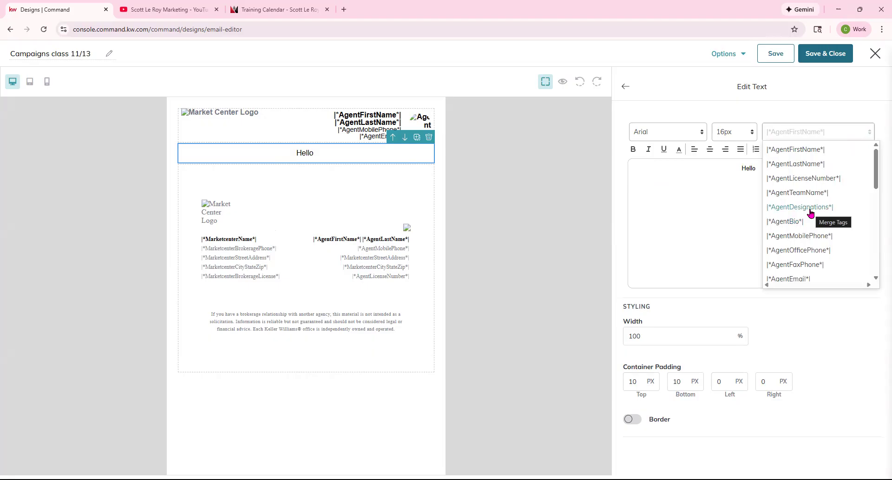
Insert the |*ContactFirstName*| merge tag after Hello in the greeting.
scroll(789, 223, down, 4)
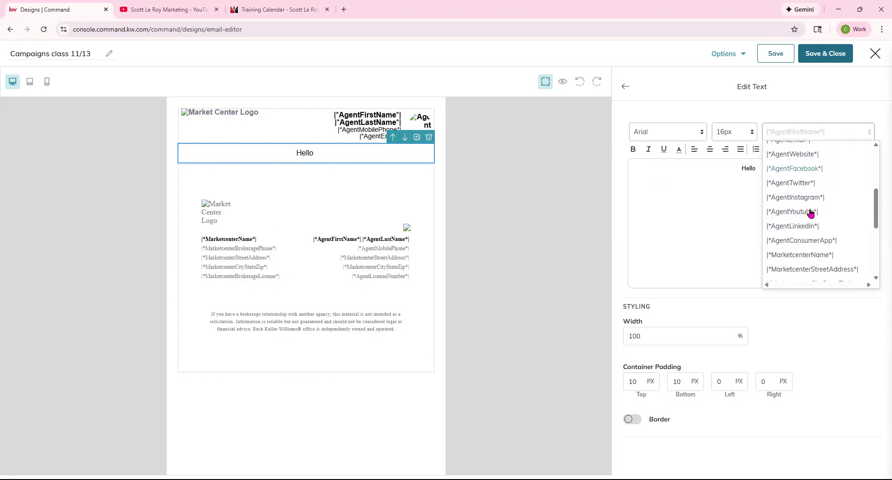
scroll(774, 254, down, 1)
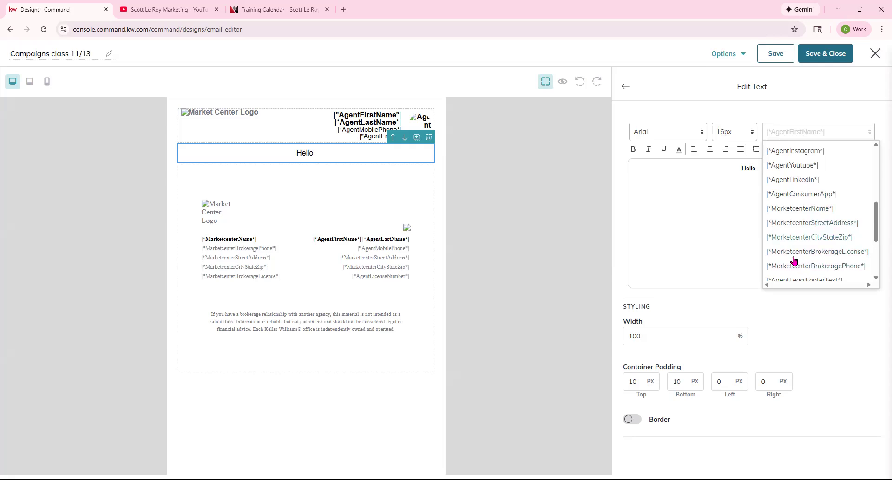
scroll(825, 240, down, 1)
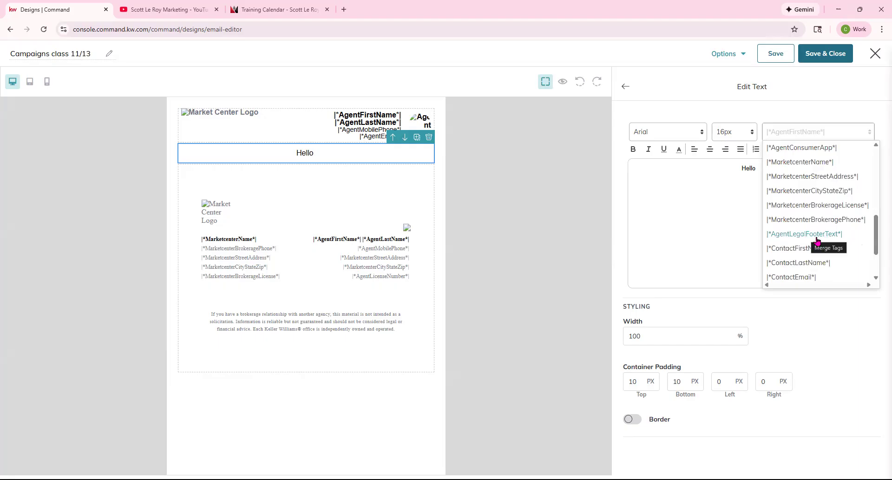
scroll(782, 207, down, 1)
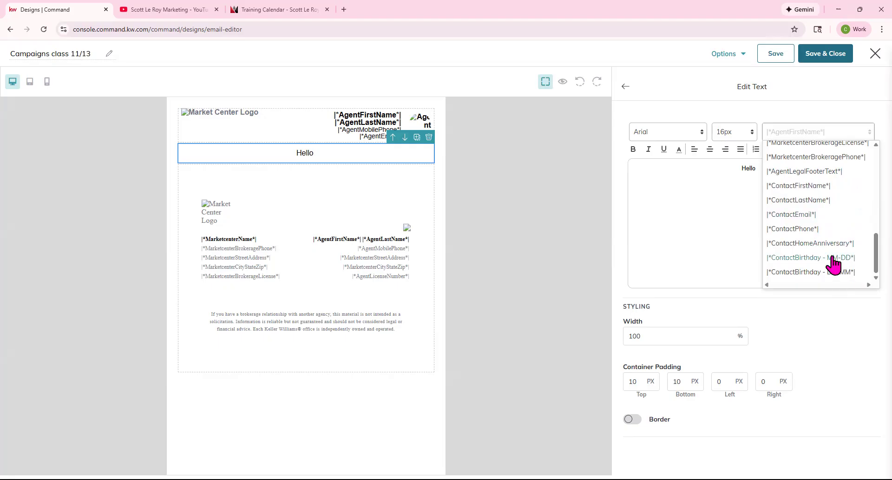
click(801, 187)
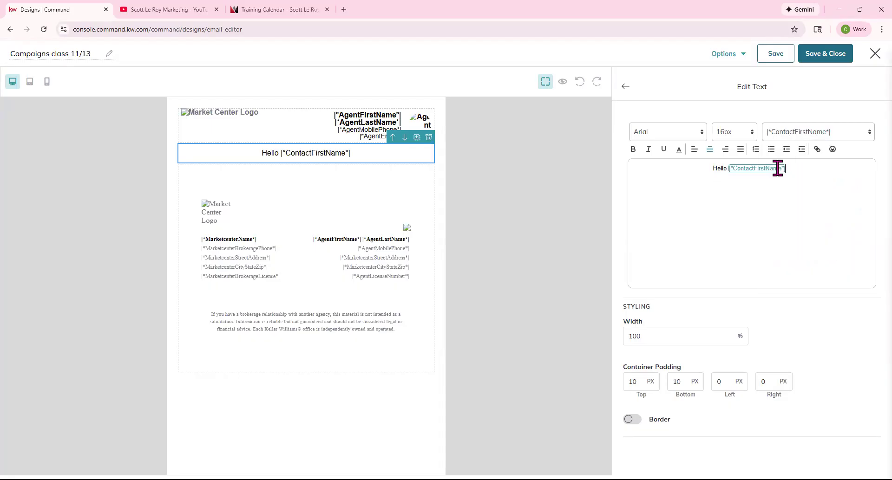
drag(811, 169, 693, 161)
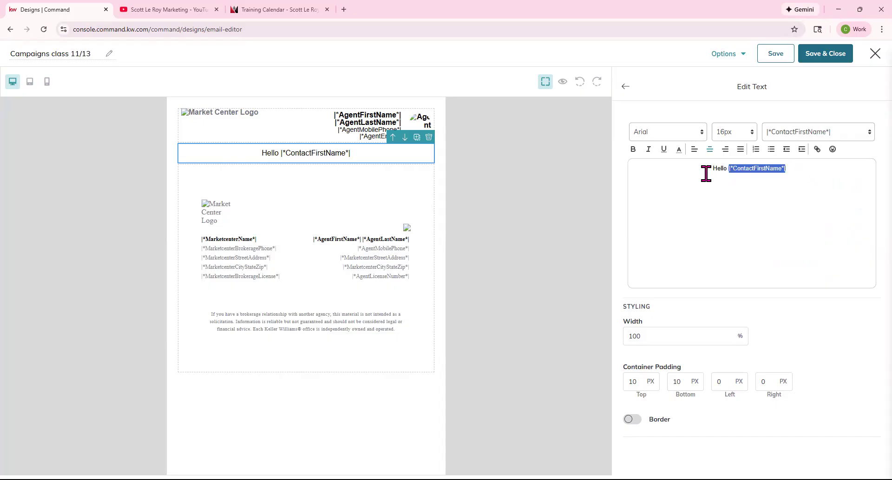
Format the whole greeting line in Times New Roman at 26px.
drag(797, 169, 624, 135)
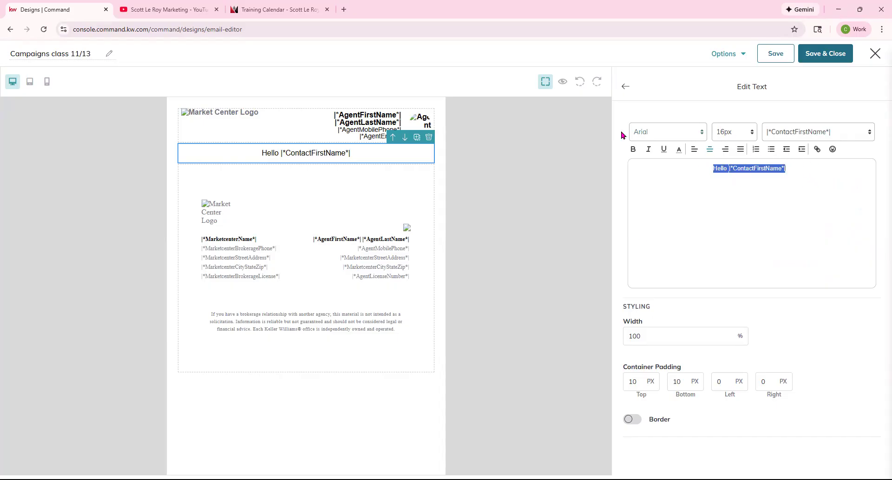
click(699, 132)
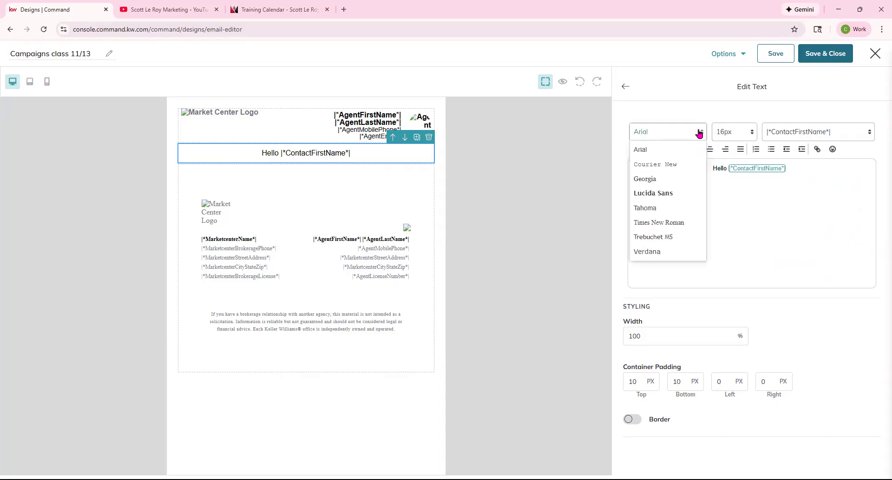
click(652, 227)
click(748, 138)
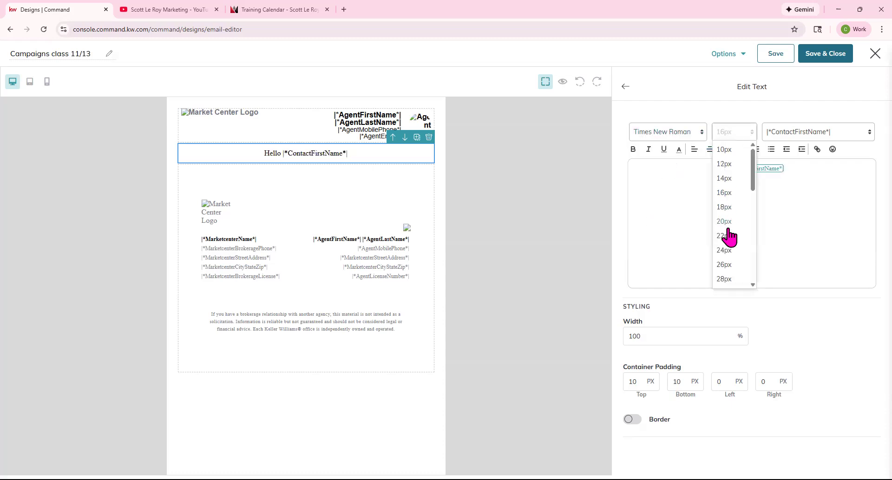
click(724, 264)
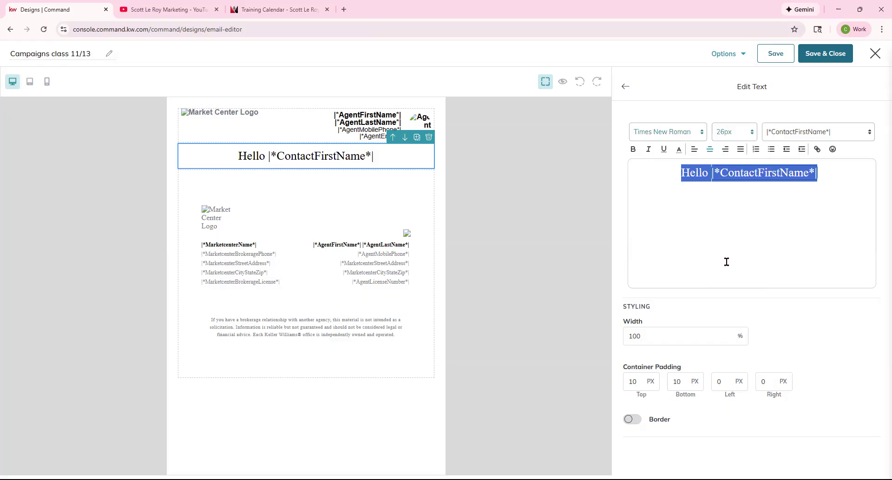
click(734, 213)
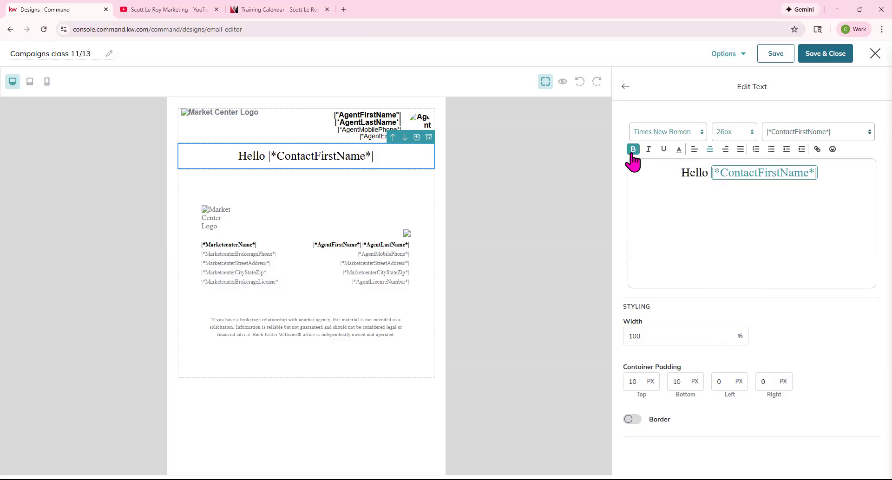
click(679, 154)
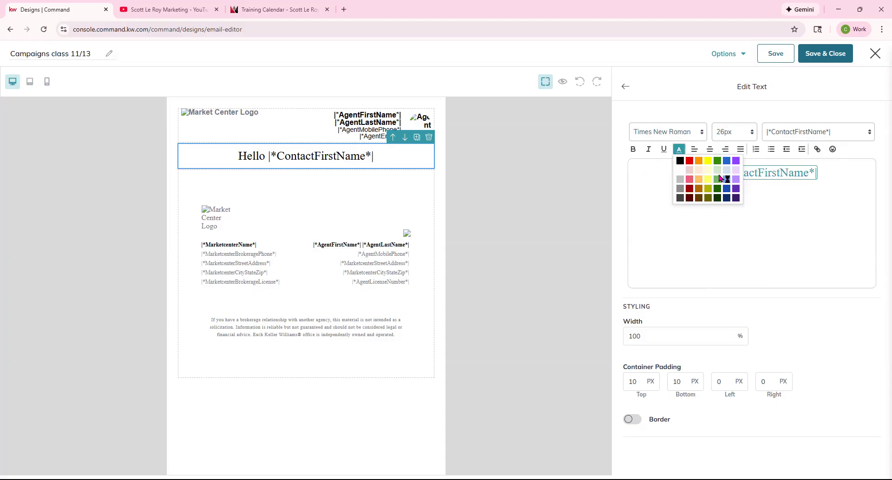
click(728, 161)
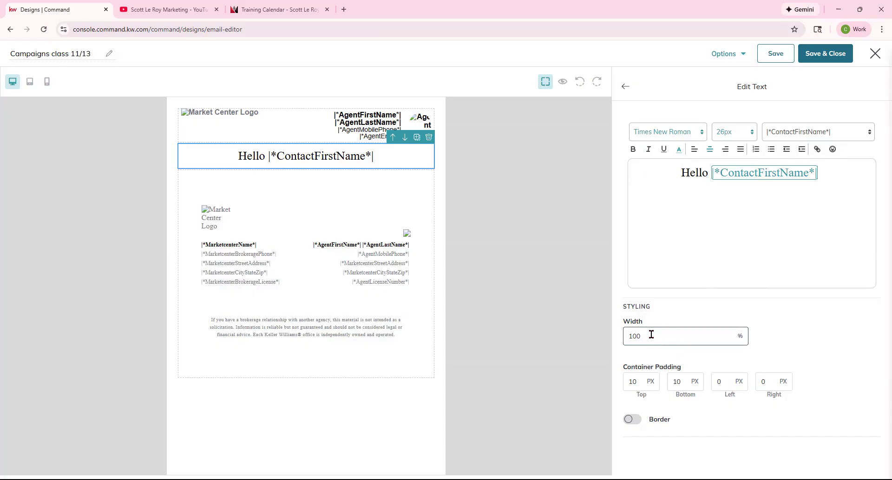
double_click(622, 335)
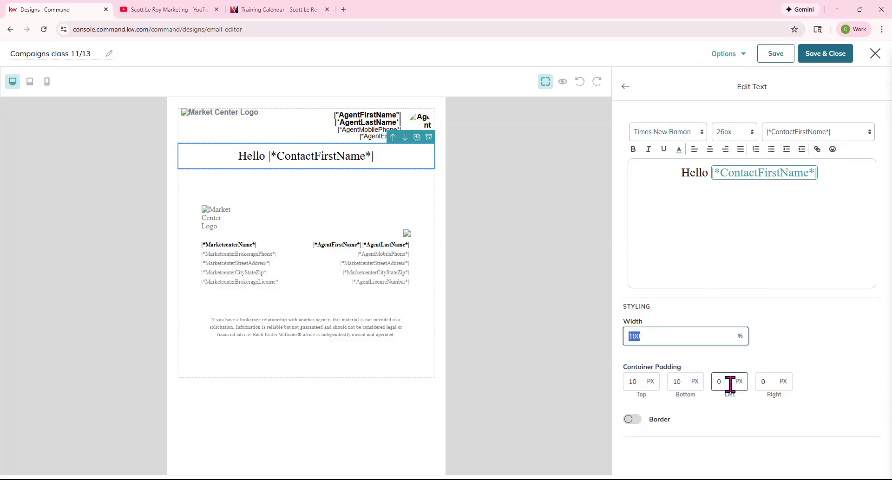
click(628, 419)
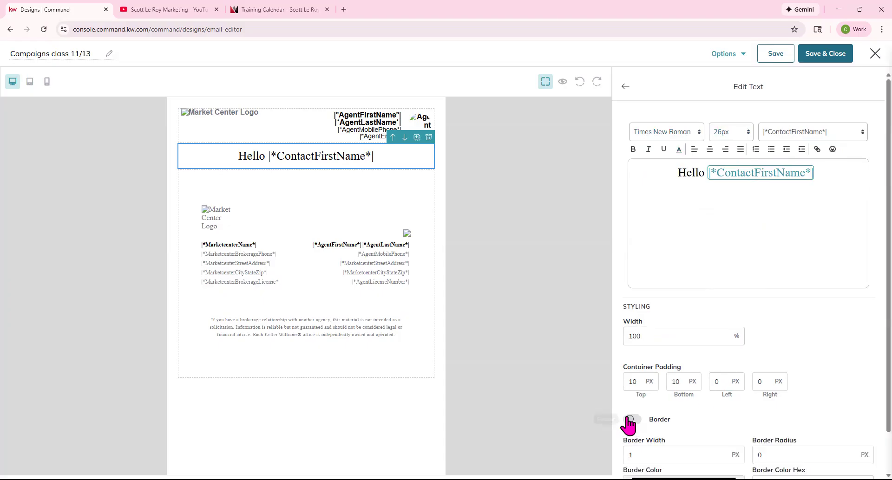
scroll(767, 397, down, 1)
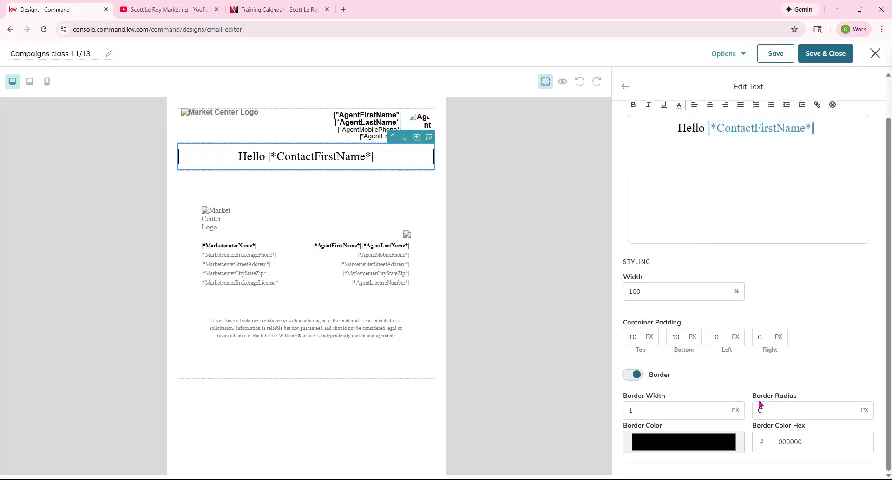
click(662, 413)
text(0)
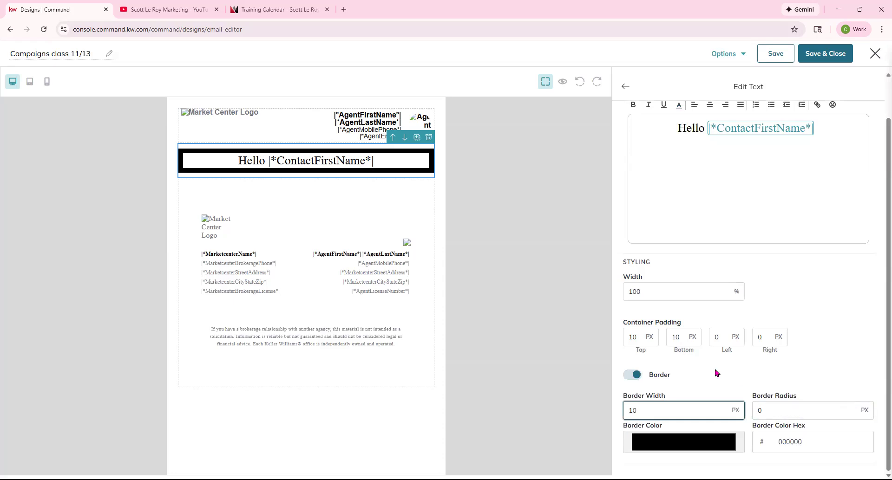
click(644, 377)
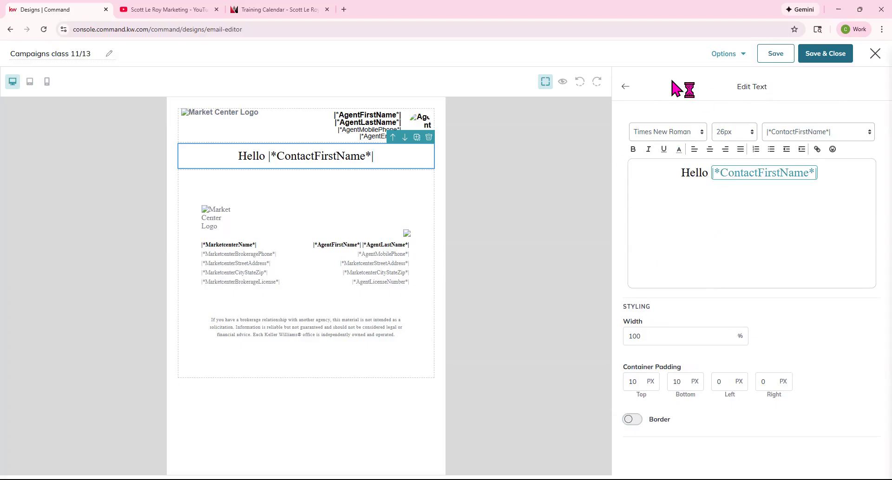
Leave text editing, preview the email with real agent details, then close the preview.
click(626, 88)
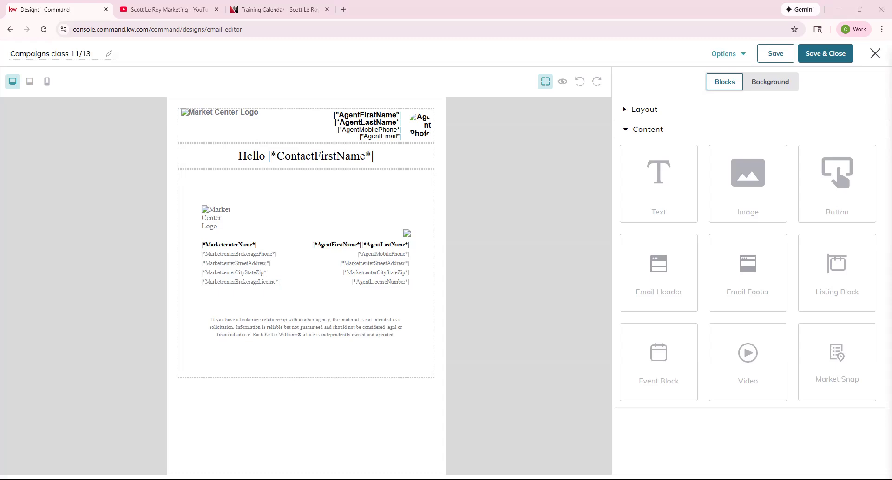
click(563, 83)
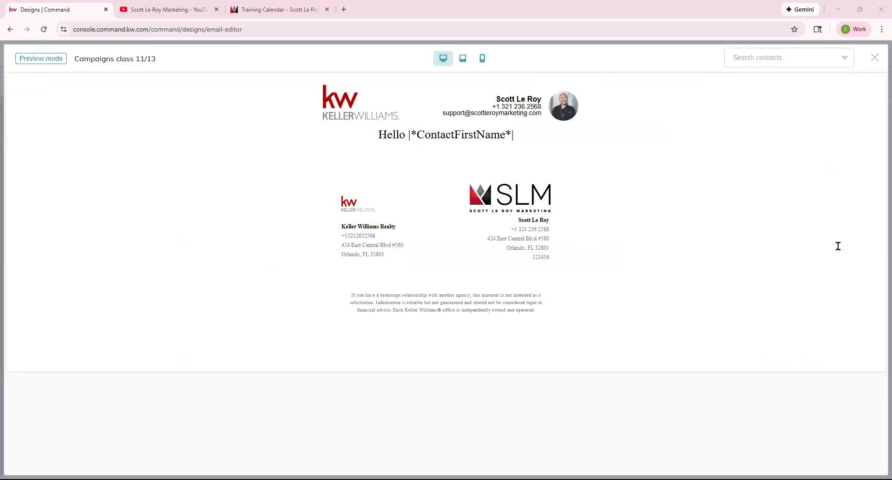
click(870, 63)
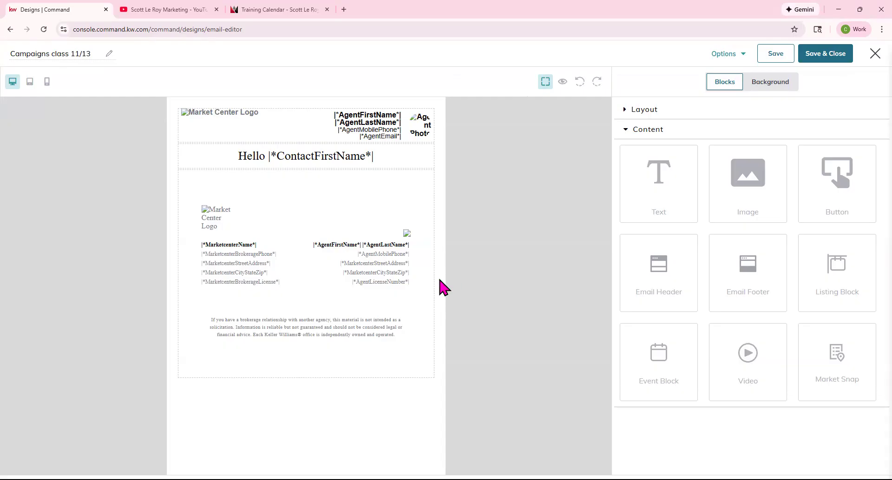
Add an empty image block above the Hello greeting and load the agent Command site in a new tab.
drag(758, 177, 372, 155)
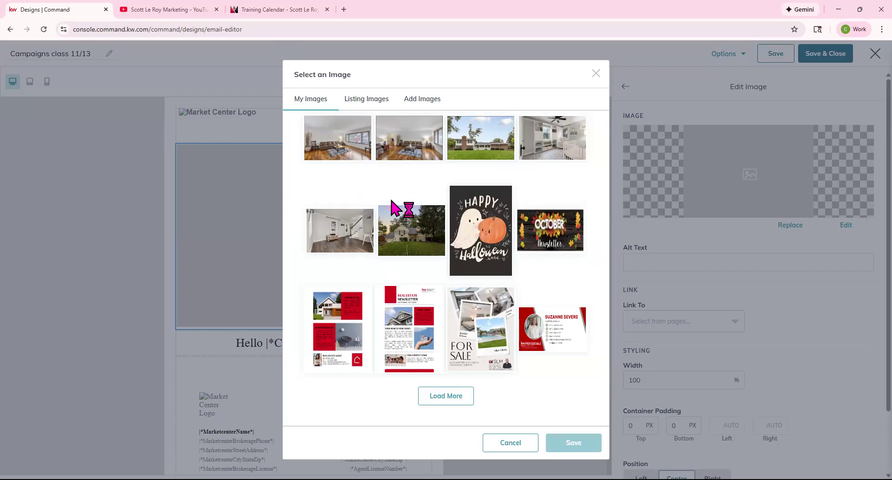
mouse_move(386, 224)
click(344, 10)
text(agent.kw.com)
key(Return)
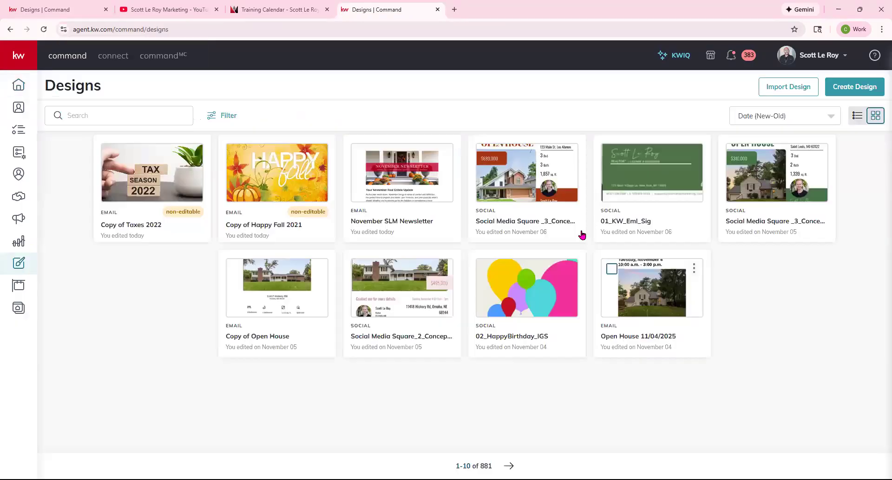
Open the Social Media Square _3_Concept 1 open house design from its card menu.
click(570, 155)
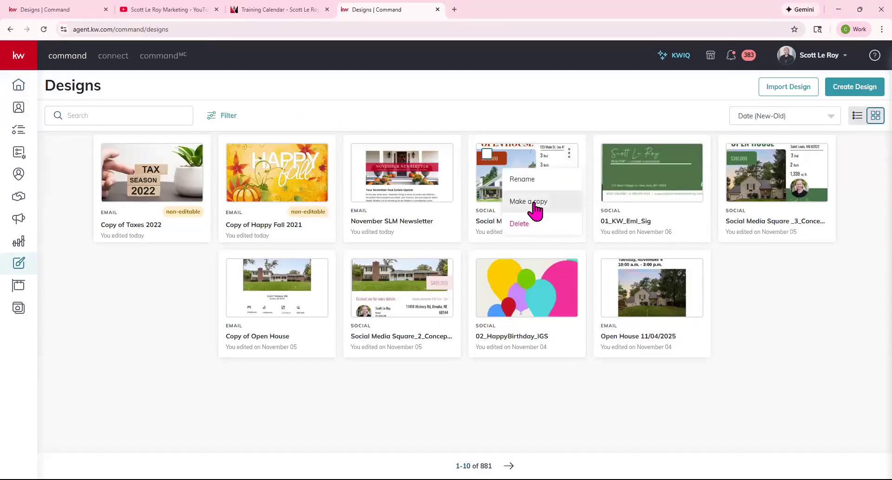
click(535, 157)
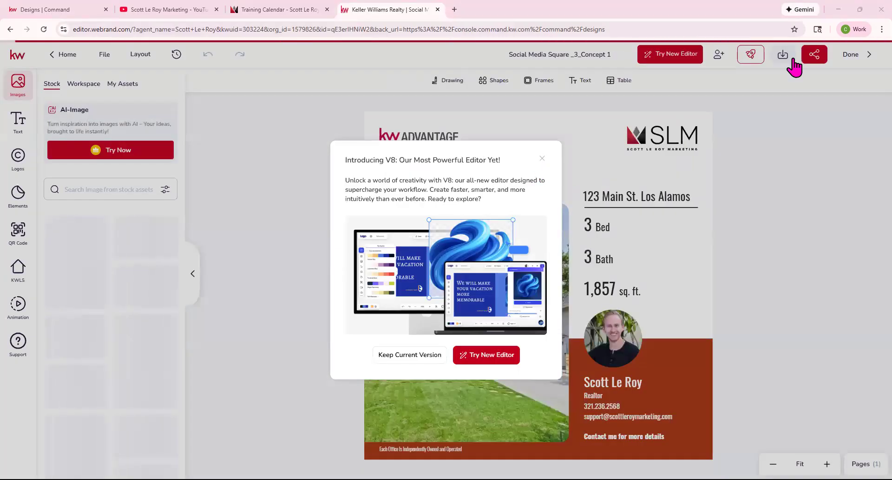
Dismiss the V8 editor prompt and download the open house design as a PNG.
click(770, 107)
click(786, 60)
click(738, 127)
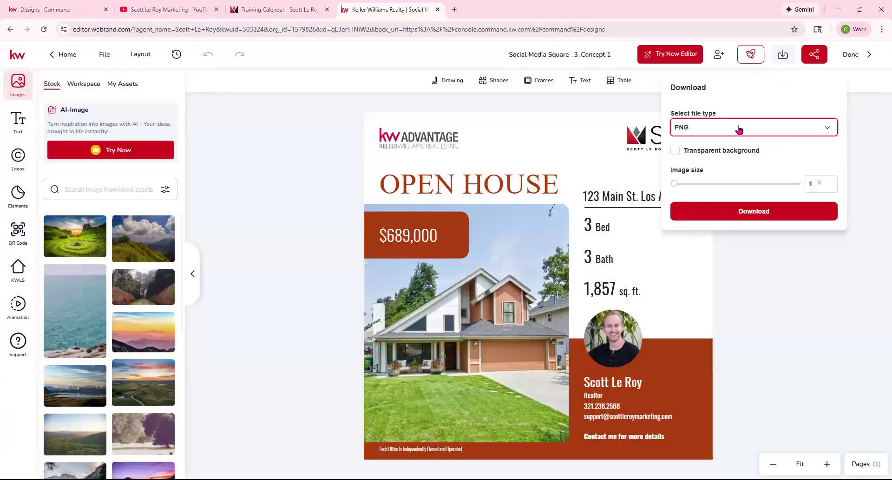
click(767, 108)
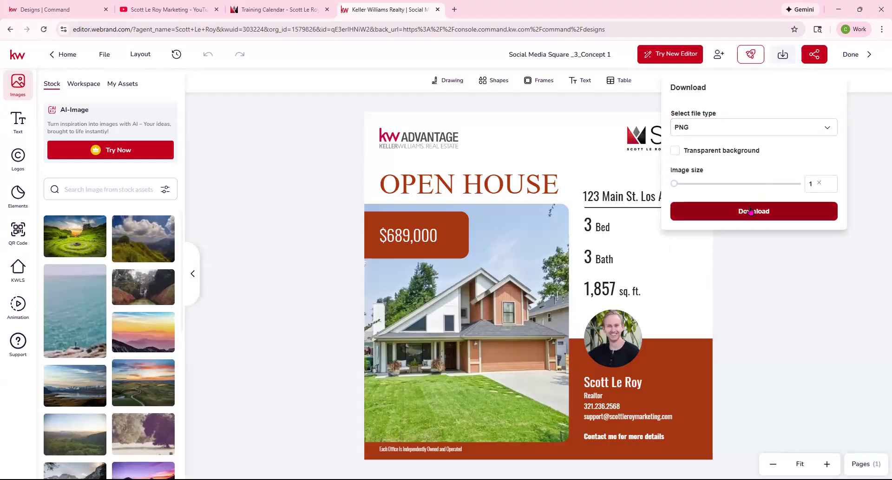
click(751, 212)
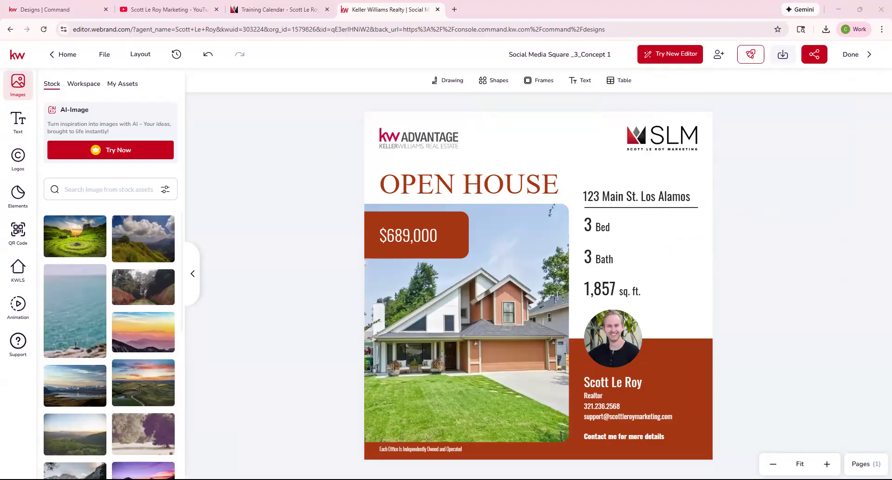
Upload the open house and November foliage images, placing the November image in the image block.
click(89, 9)
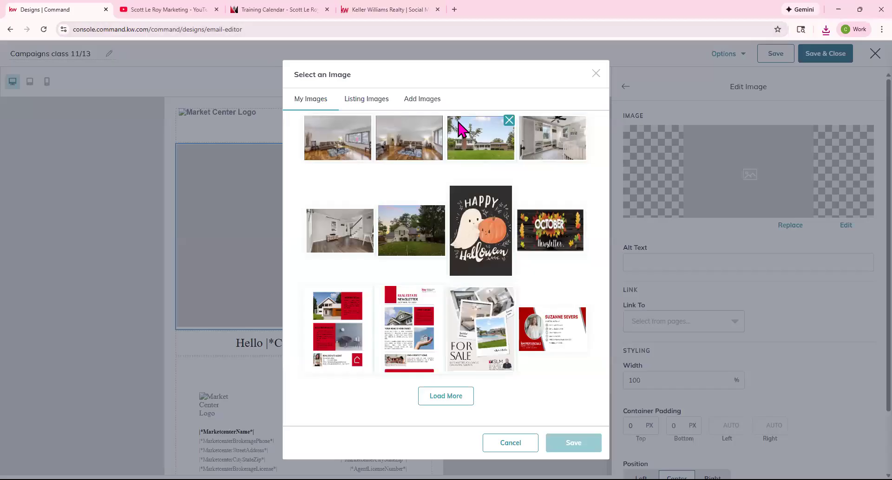
click(423, 103)
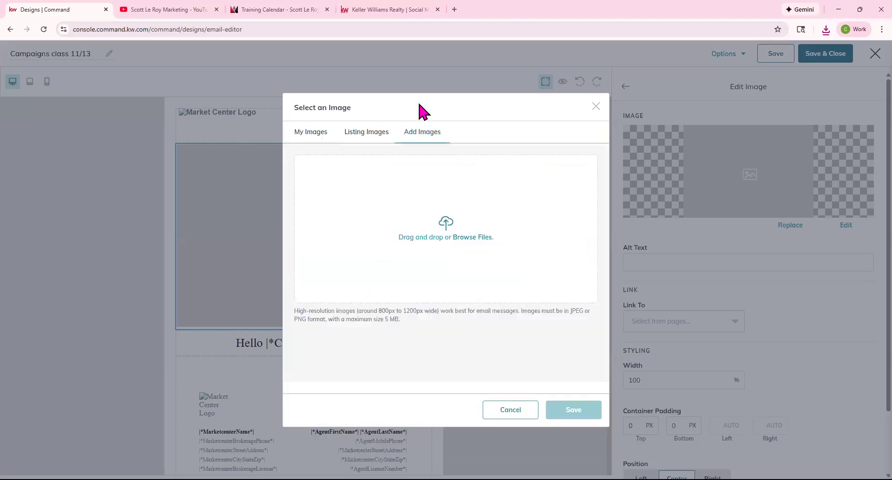
click(438, 234)
click(278, 162)
ctrl+click(151, 173)
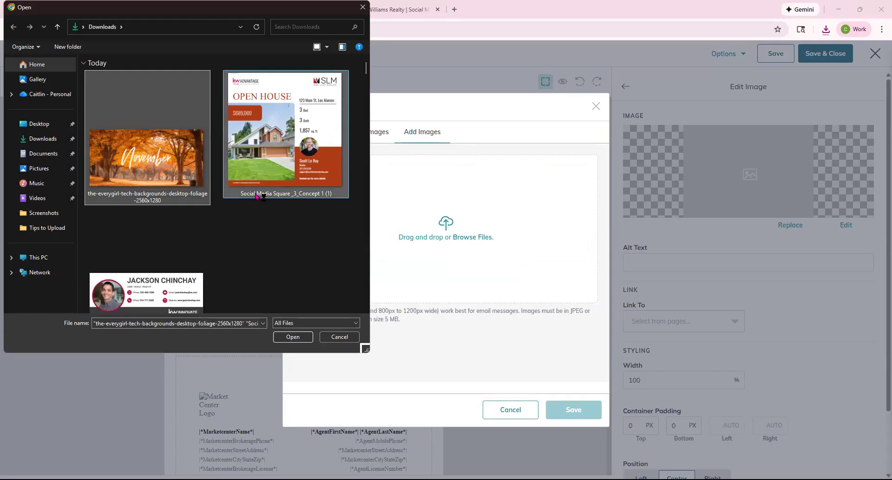
click(302, 337)
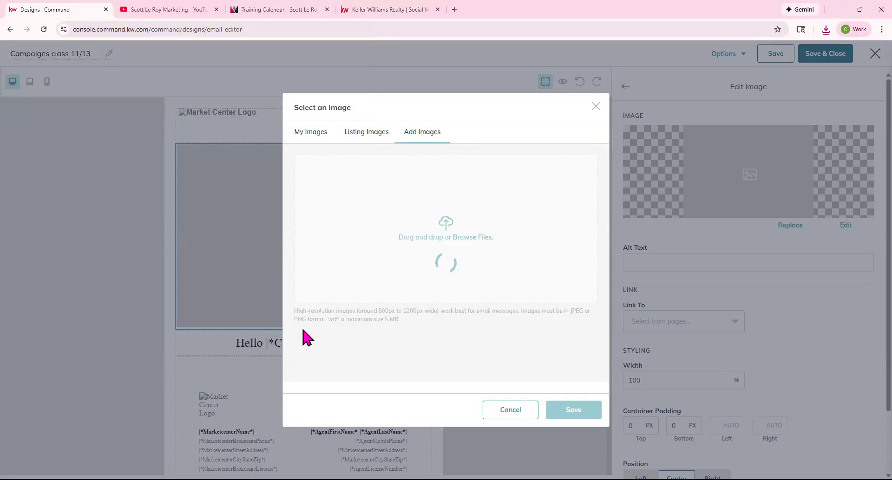
click(336, 375)
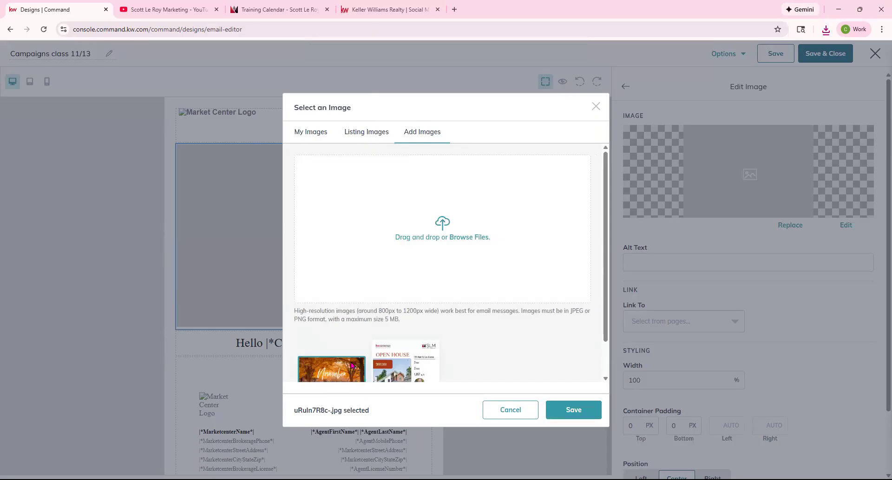
scroll(409, 249, down, 1)
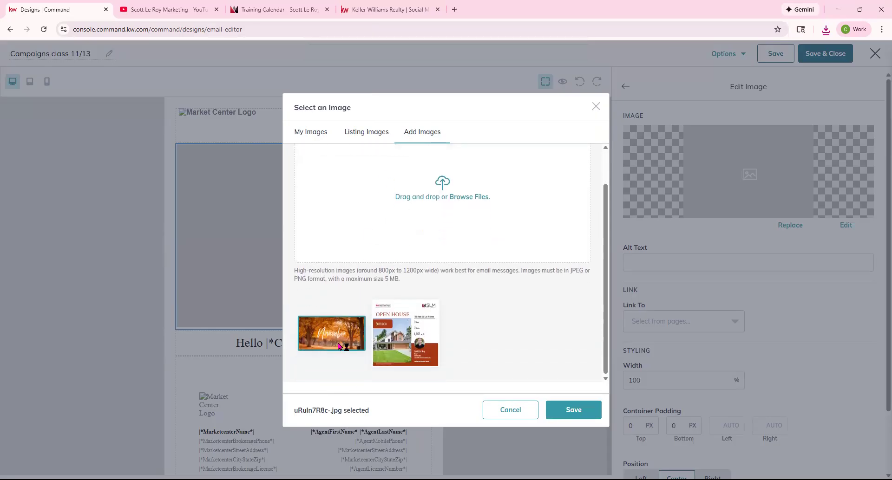
click(573, 410)
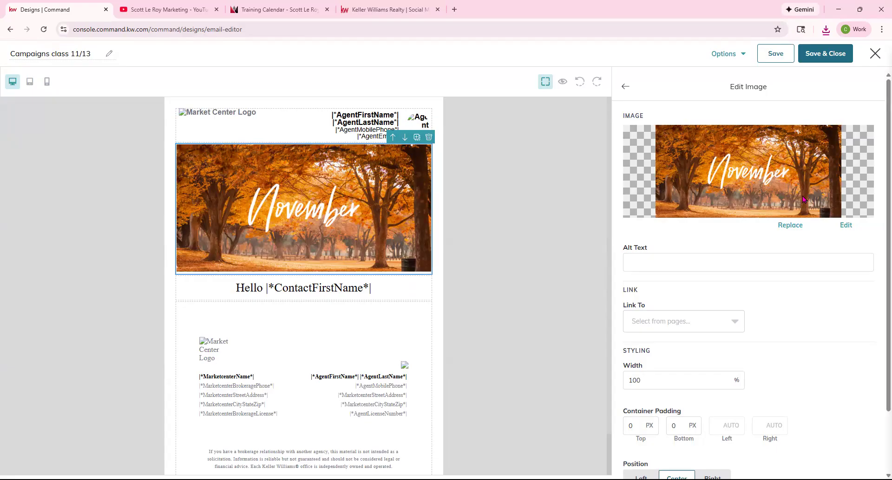
Link the November banner to the training calendar web address.
click(654, 323)
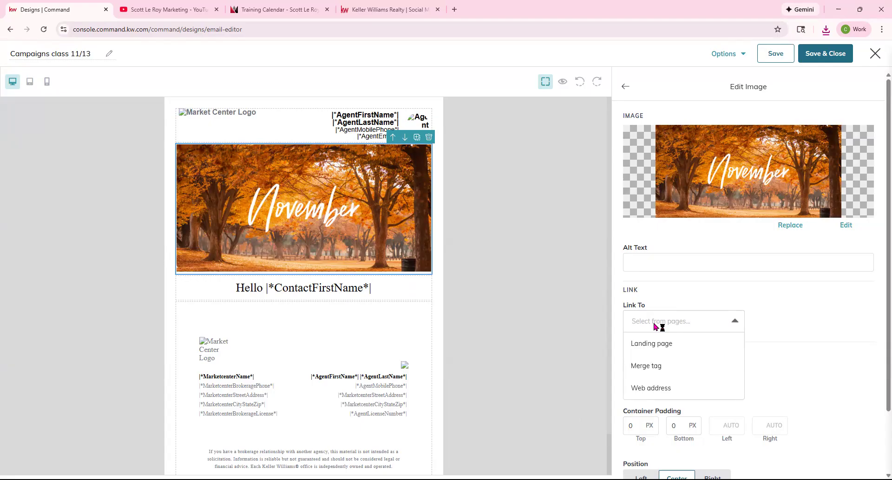
click(652, 388)
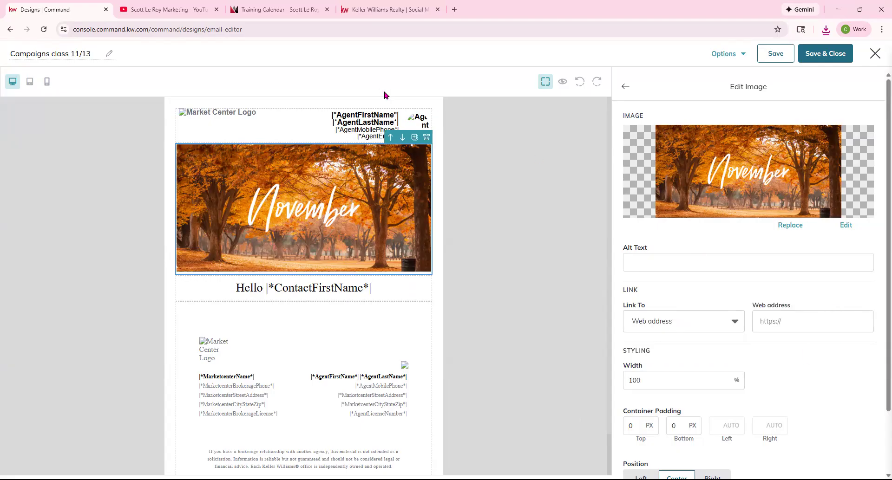
click(280, 10)
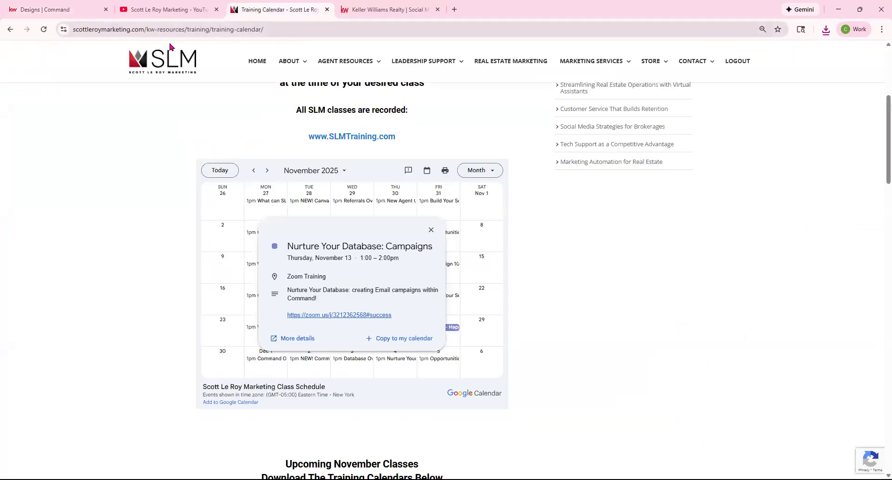
click(167, 29)
click(40, 11)
click(820, 321)
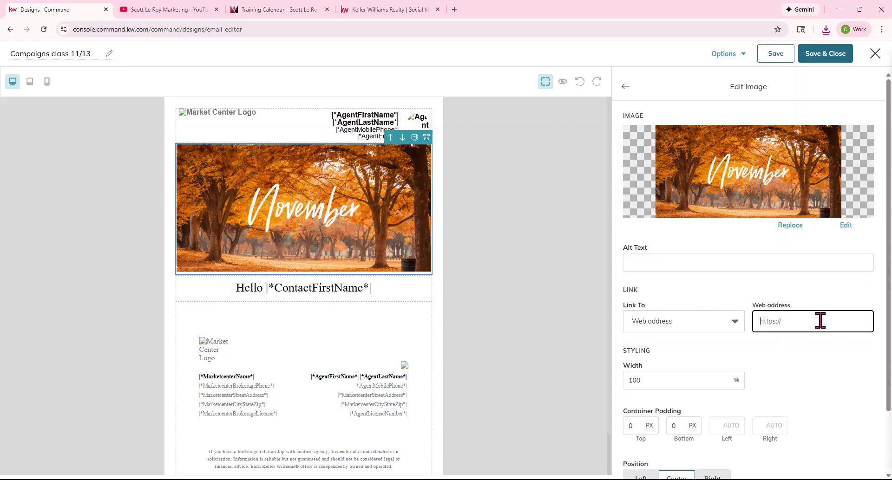
key(ctrl+v)
Set the banner width to 75 with 10 top and bottom spacing, centred.
scroll(723, 350, down, 1)
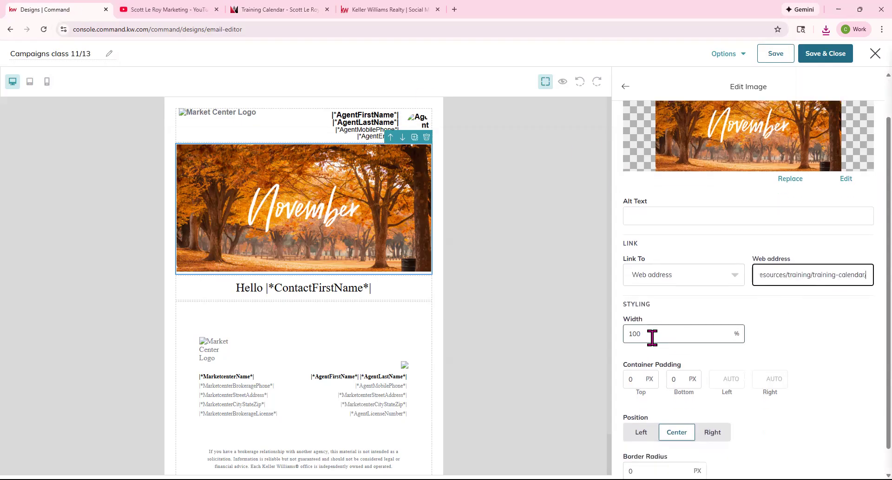
double_click(646, 335)
text(75)
scroll(743, 357, down, 1)
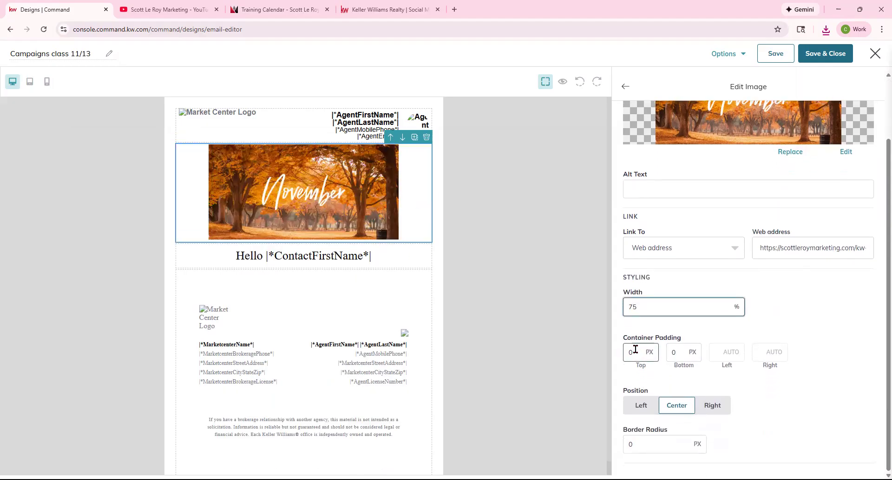
drag(636, 351, 580, 349)
text(10)
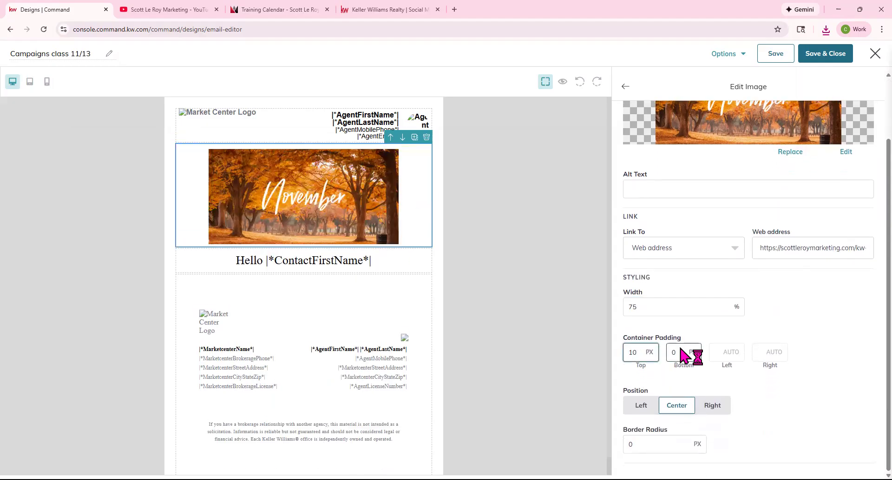
double_click(672, 352)
text(10)
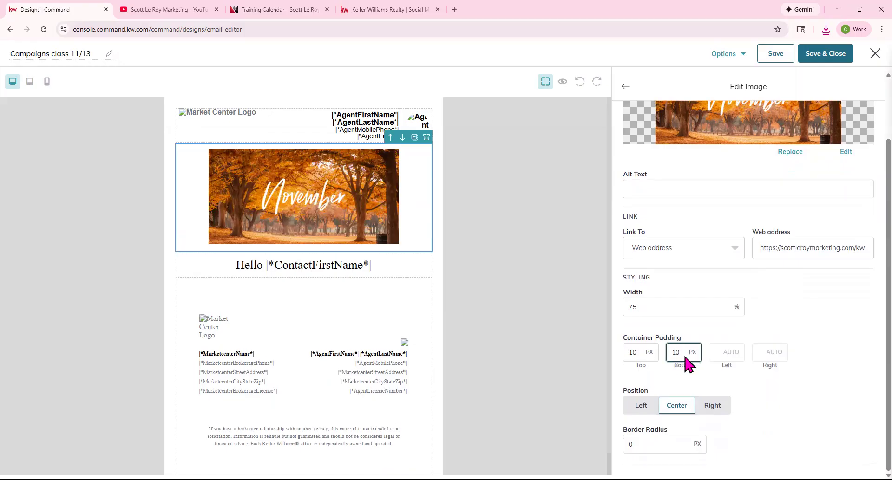
click(653, 411)
click(705, 411)
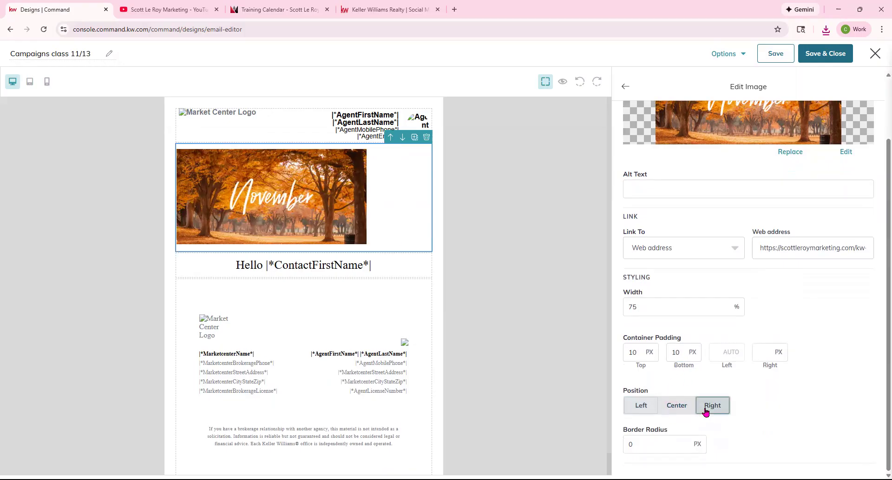
click(676, 406)
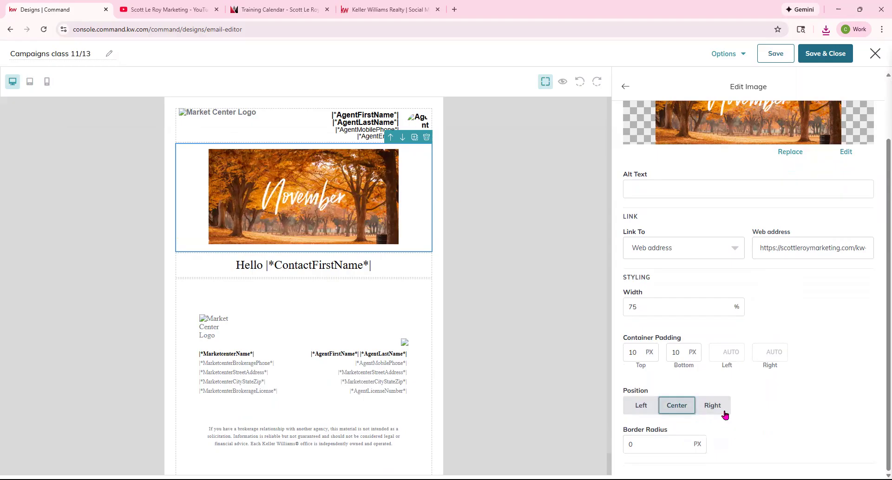
Return to the content blocks and add a second image block below the greeting.
scroll(727, 412, up, 2)
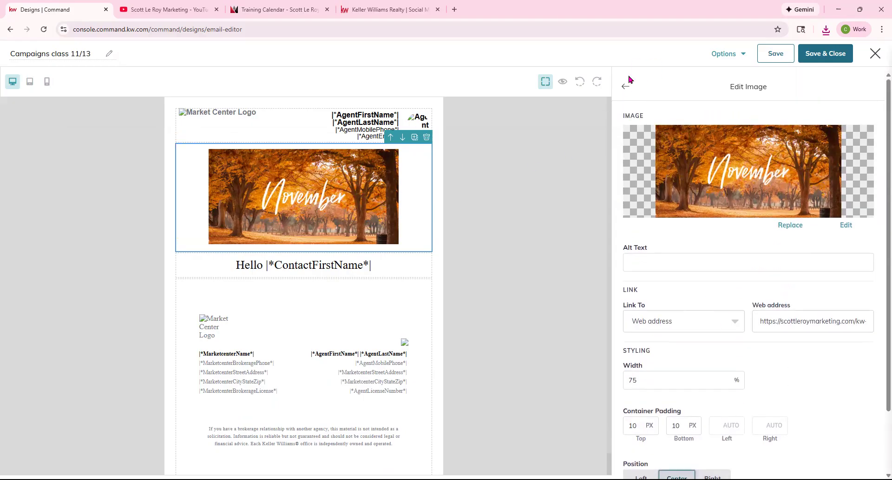
click(626, 86)
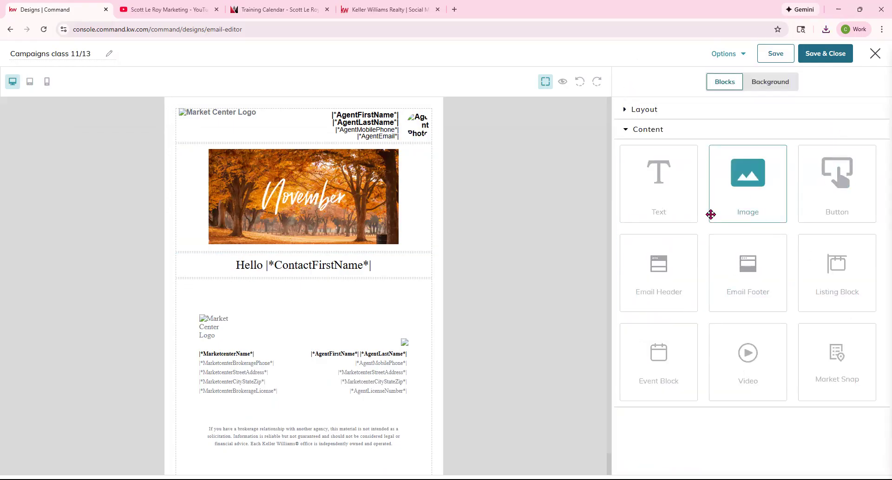
drag(711, 215, 369, 281)
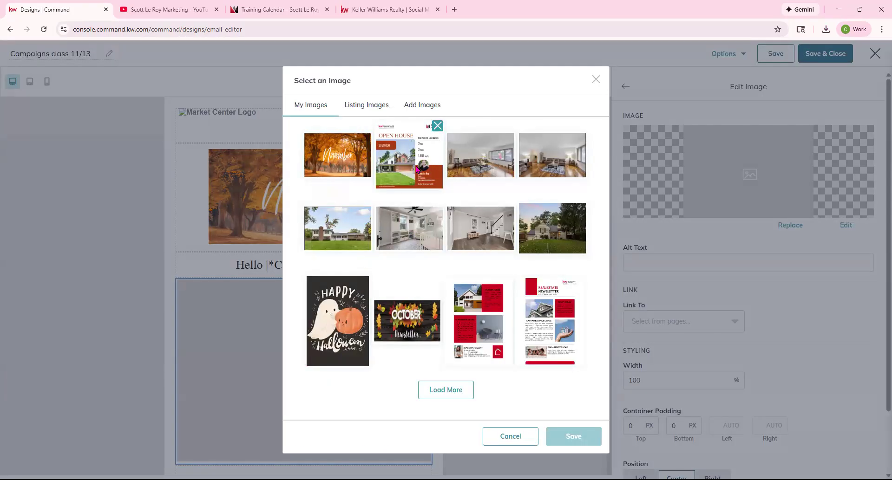
click(431, 105)
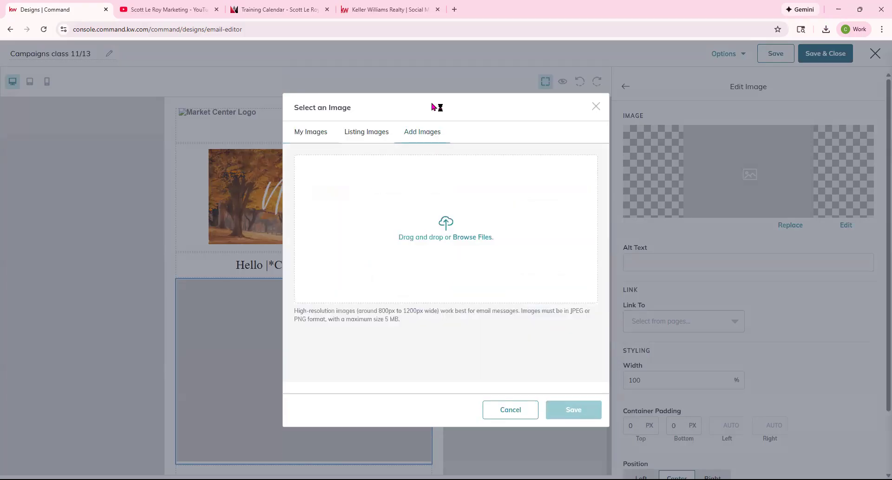
click(595, 107)
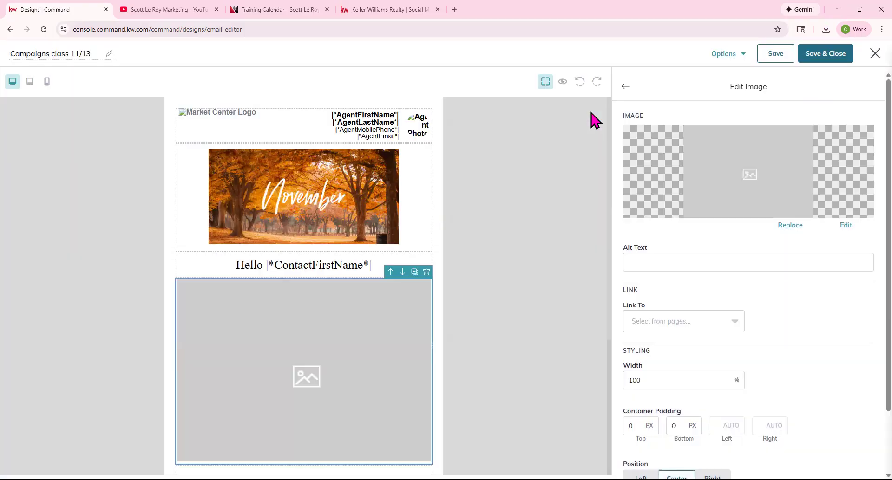
click(427, 274)
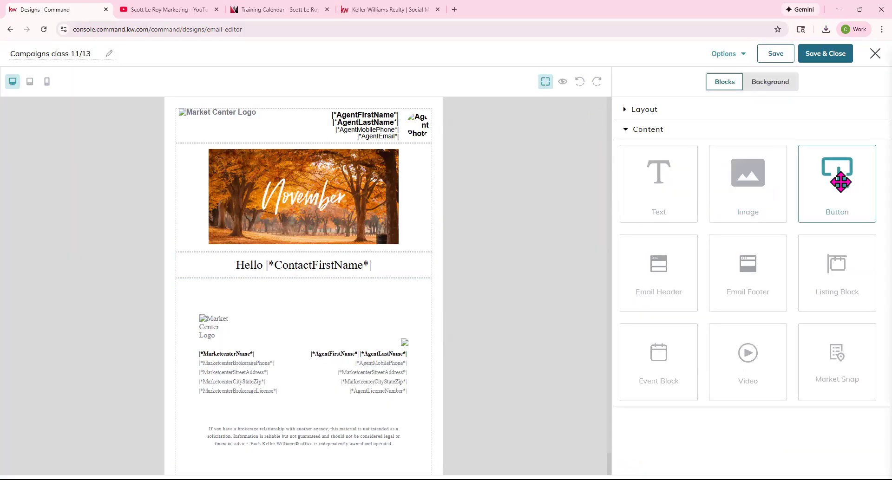
Add a button block below the greeting labelled 'Click Here'.
drag(842, 176, 402, 281)
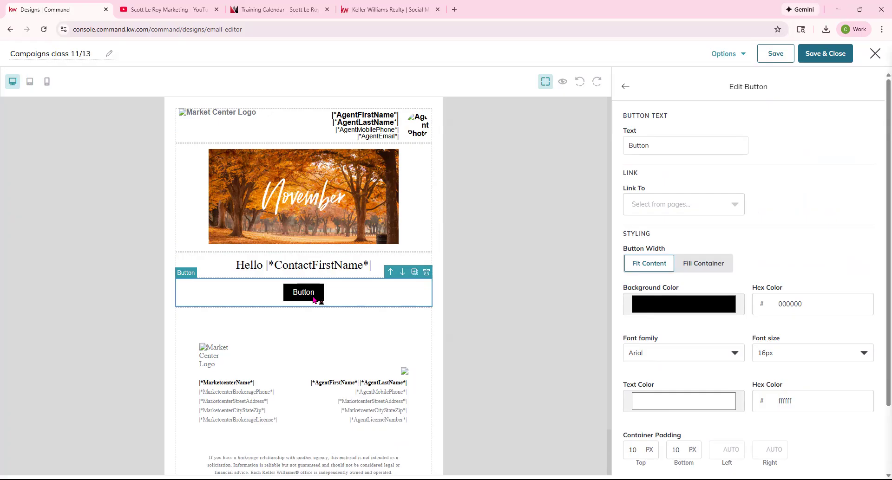
click(660, 145)
key(ctrl+a)
text(Click Here)
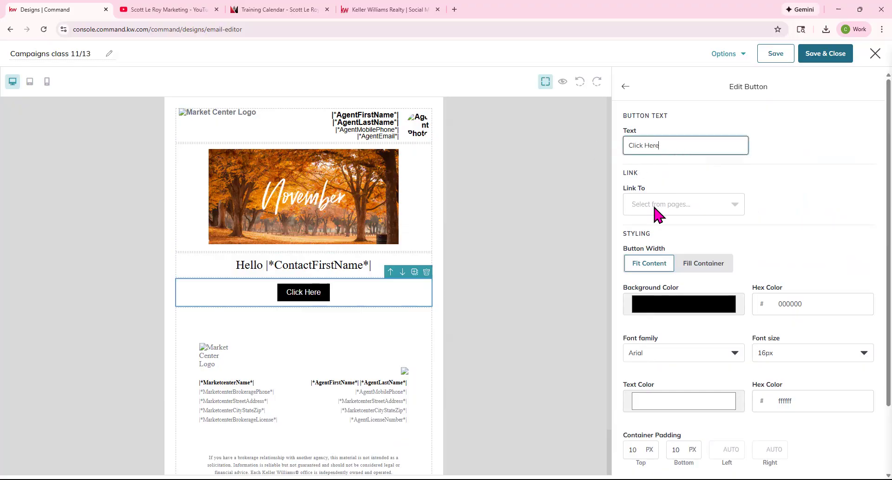
Link the button to the training calendar web address and size it to Fit Content.
click(659, 206)
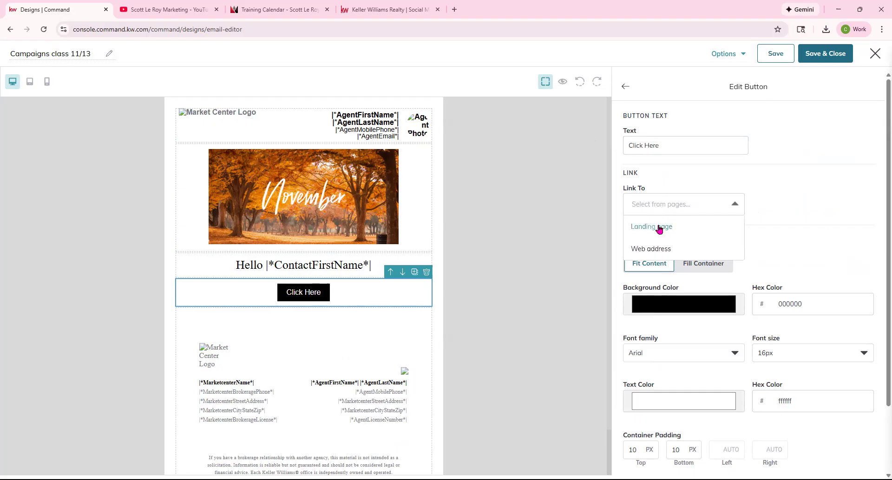
click(659, 250)
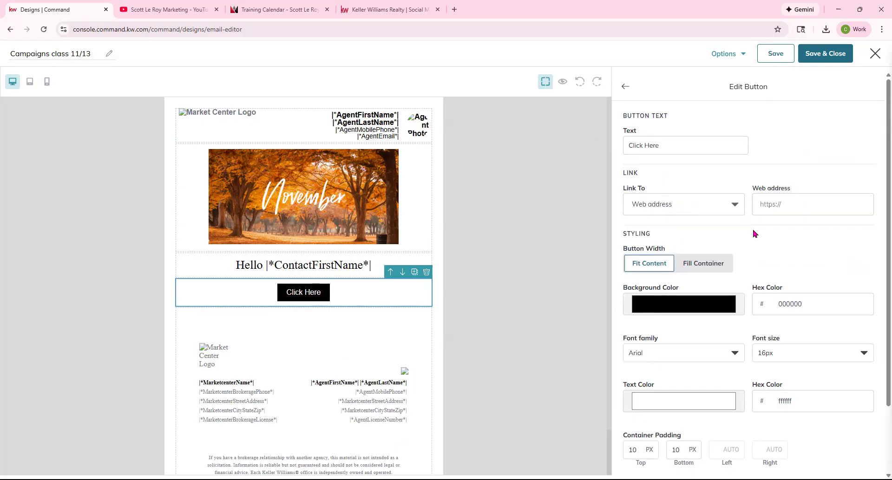
click(794, 204)
key(ctrl+v)
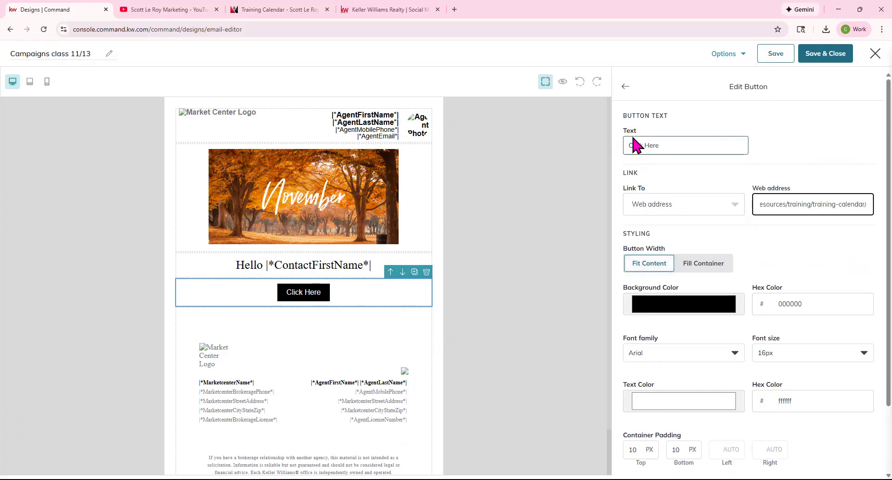
click(697, 269)
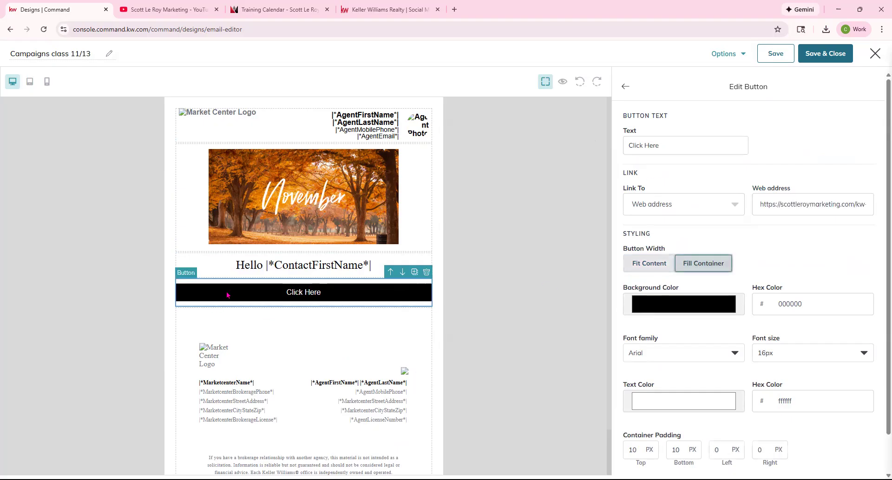
click(650, 265)
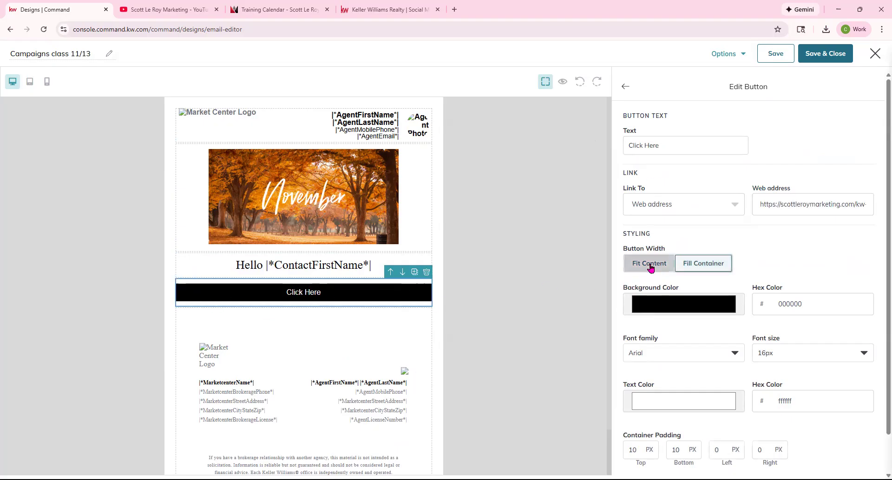
Make the button background the banner's orange, edb051.
click(671, 308)
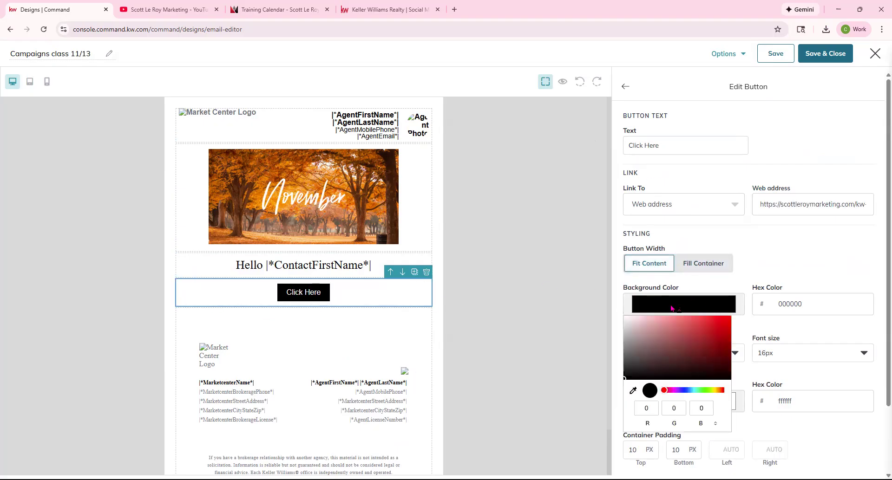
click(633, 391)
click(337, 195)
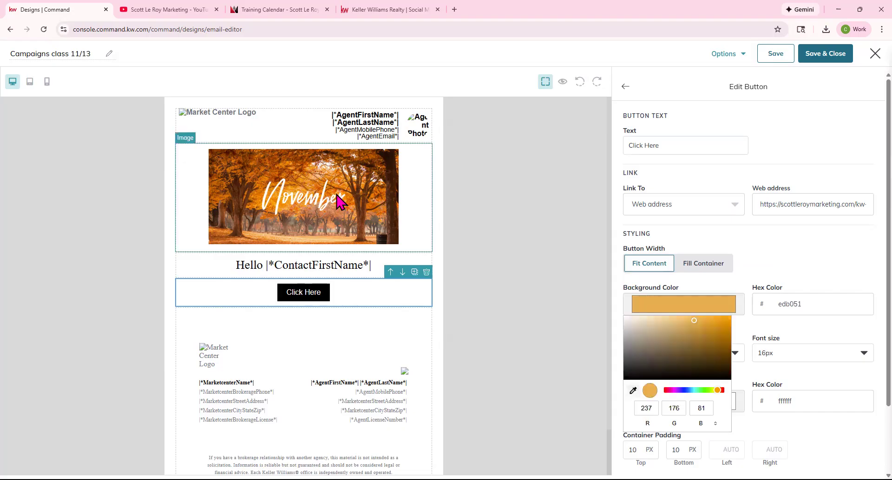
click(722, 312)
Set the button text to Times New Roman at 24px.
click(722, 352)
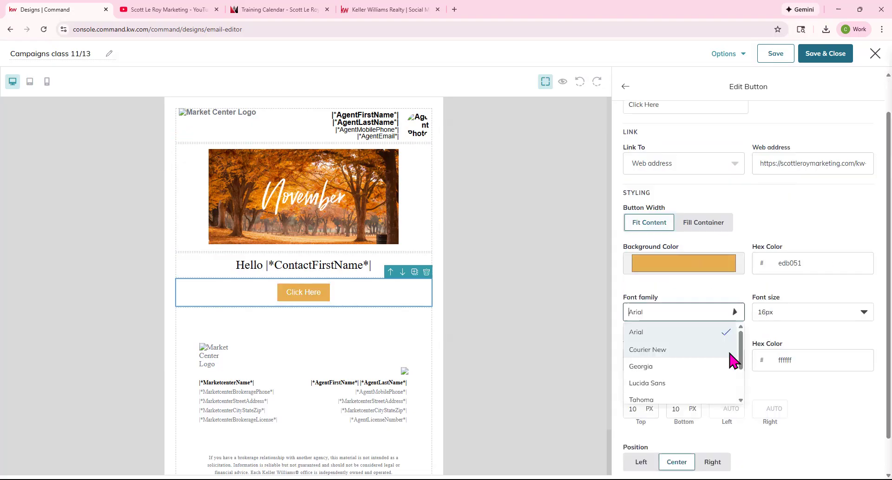
scroll(660, 369, down, 1)
scroll(662, 367, down, 1)
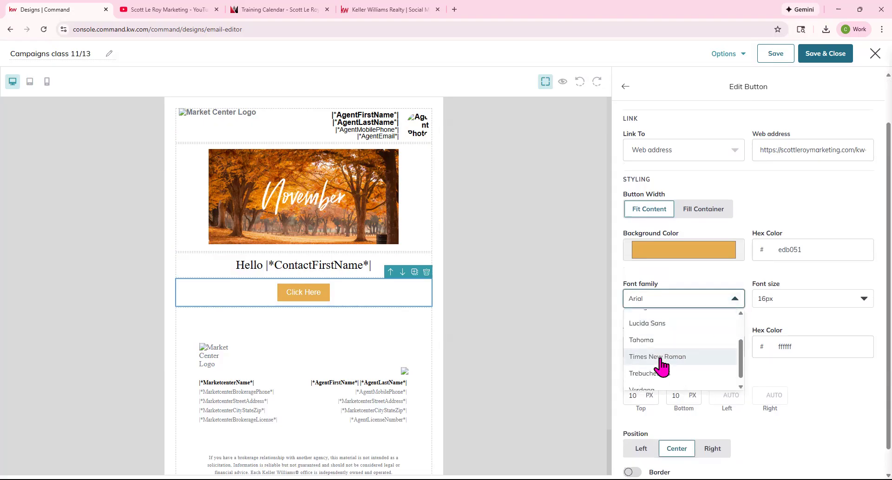
click(660, 358)
click(799, 299)
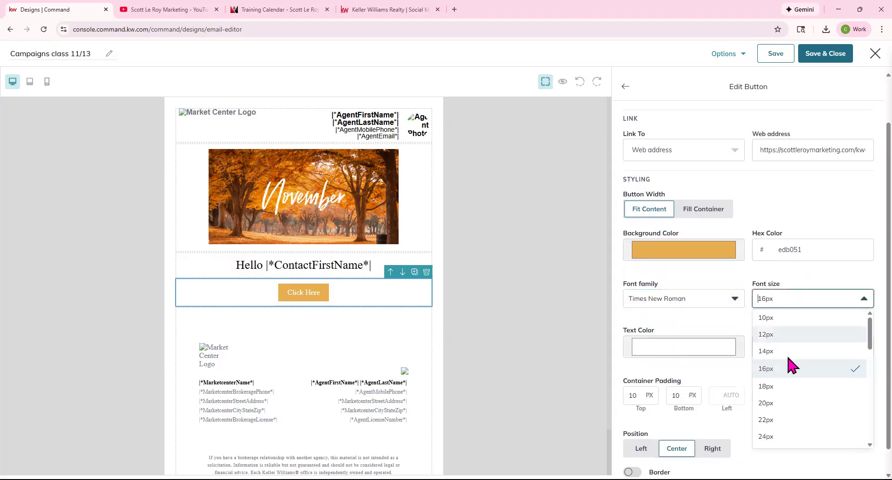
click(786, 397)
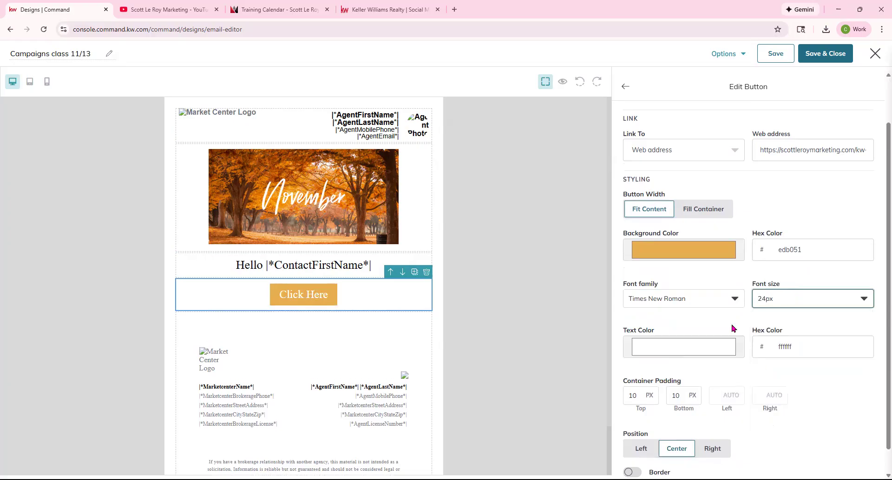
Colour the button text dark brown 3f200c, sampled from a tree trunk.
click(711, 352)
click(632, 433)
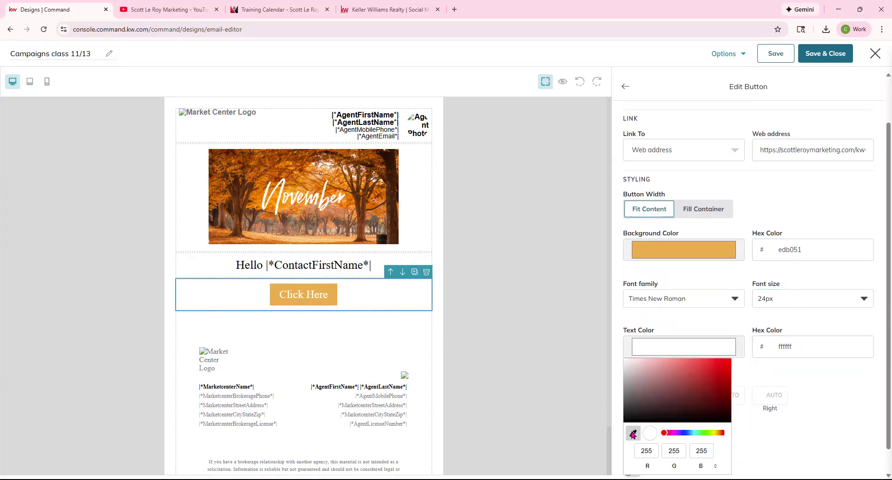
click(394, 187)
scroll(655, 372, down, 1)
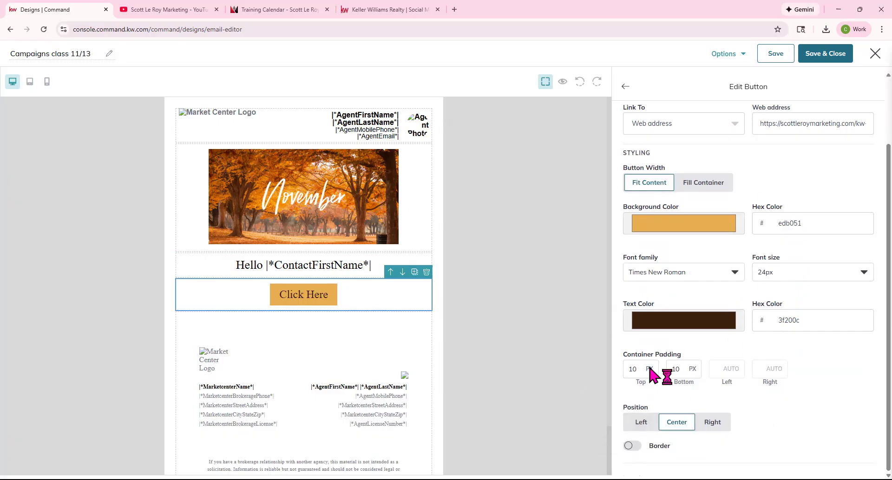
scroll(691, 323, up, 2)
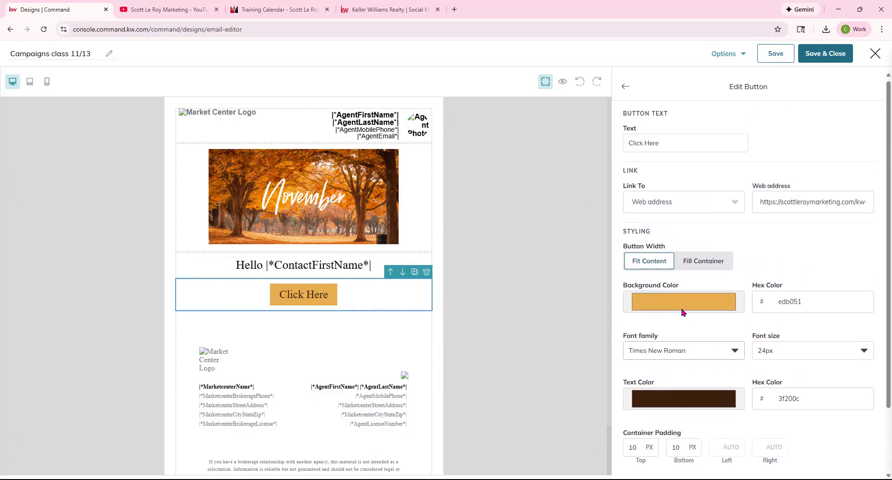
Add a listing block below the Click Here button and autofill it from a listing.
click(625, 87)
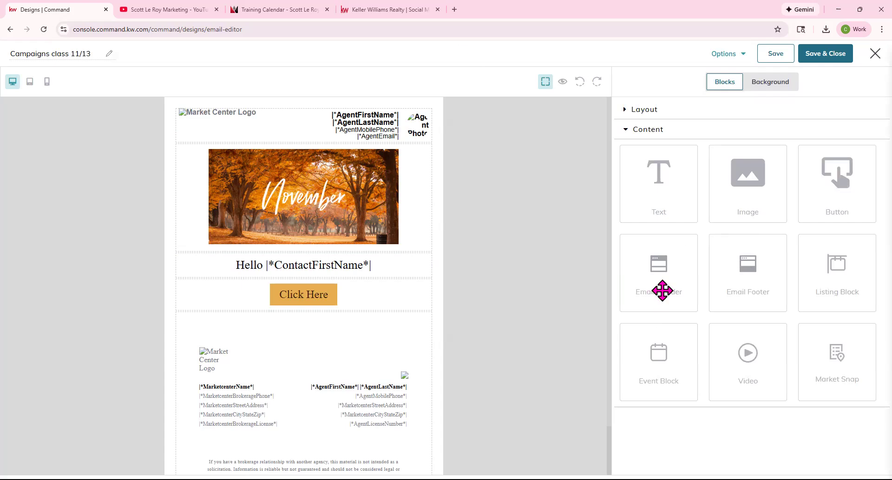
drag(838, 275, 354, 310)
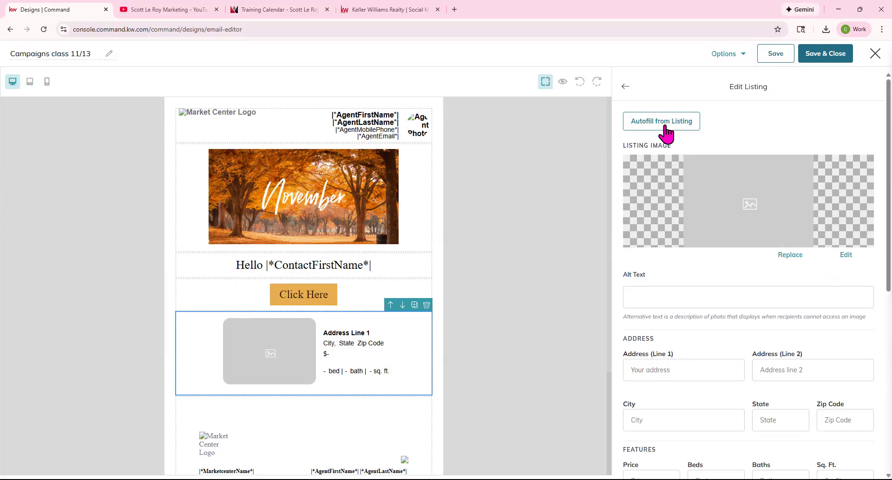
click(682, 124)
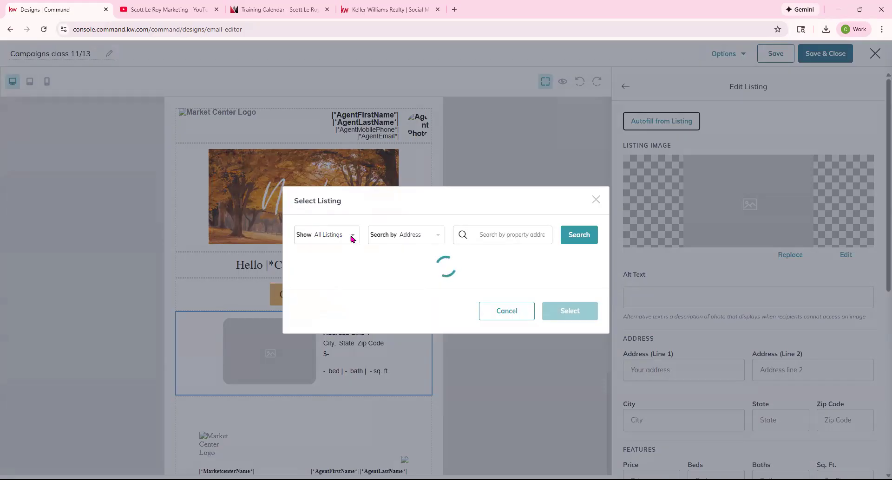
Pick the $899,980 Surrey listing by address, choose its front exterior photo, and insert it.
click(340, 93)
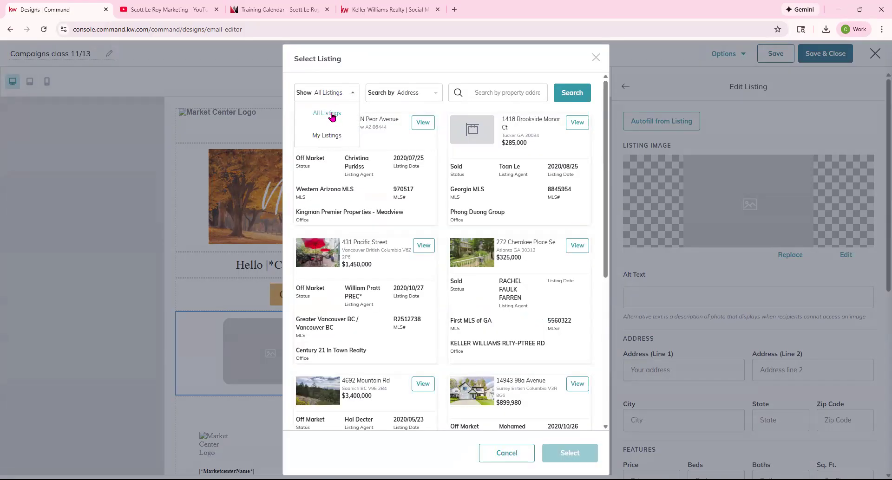
click(422, 96)
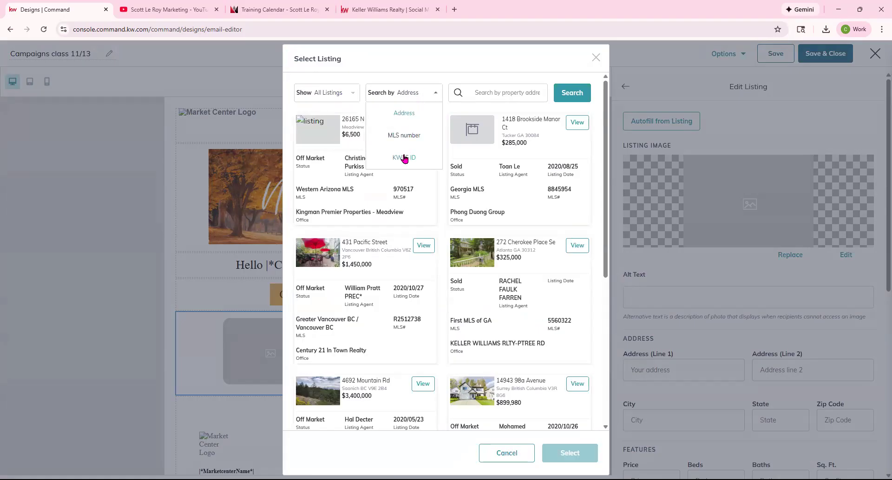
click(506, 95)
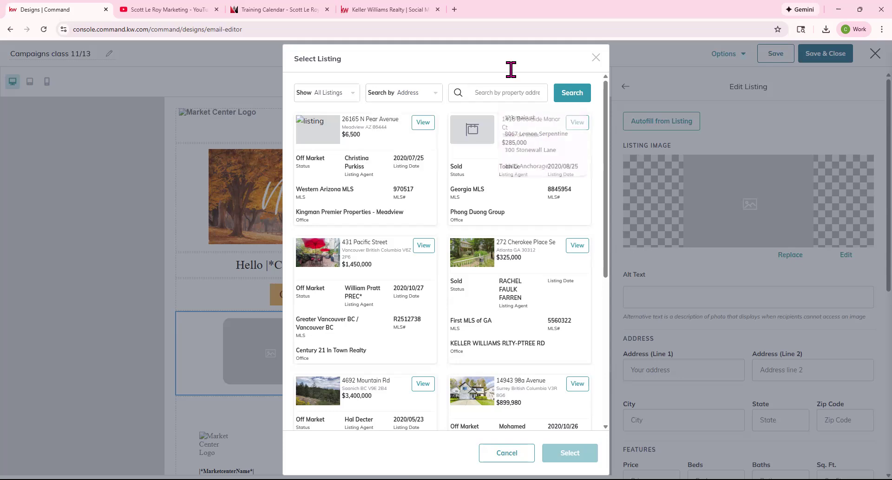
click(578, 386)
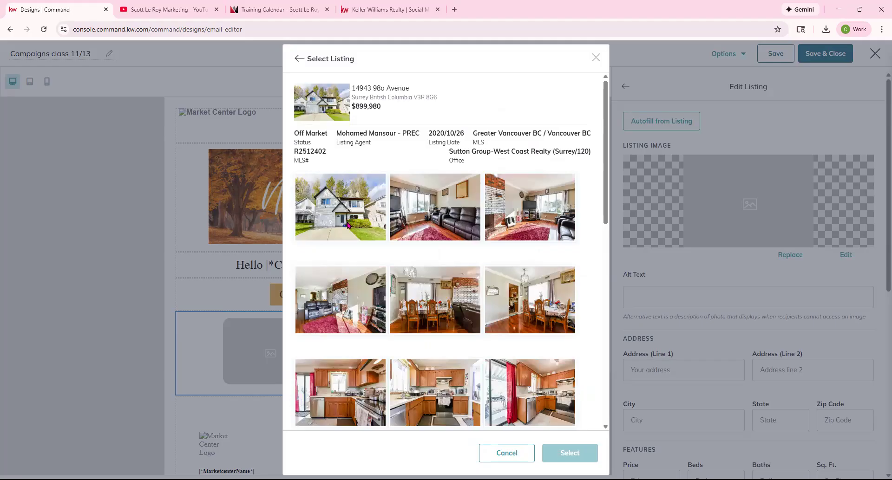
scroll(348, 225, down, 9)
scroll(403, 283, up, 3)
click(343, 214)
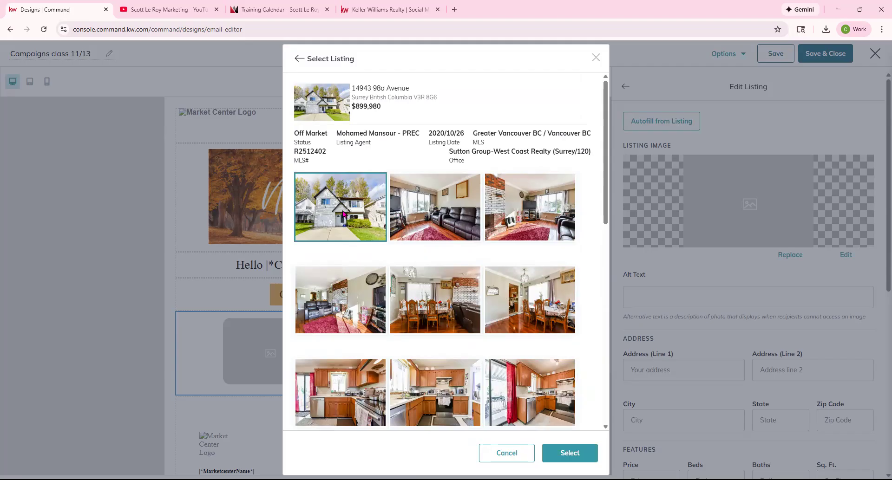
click(563, 448)
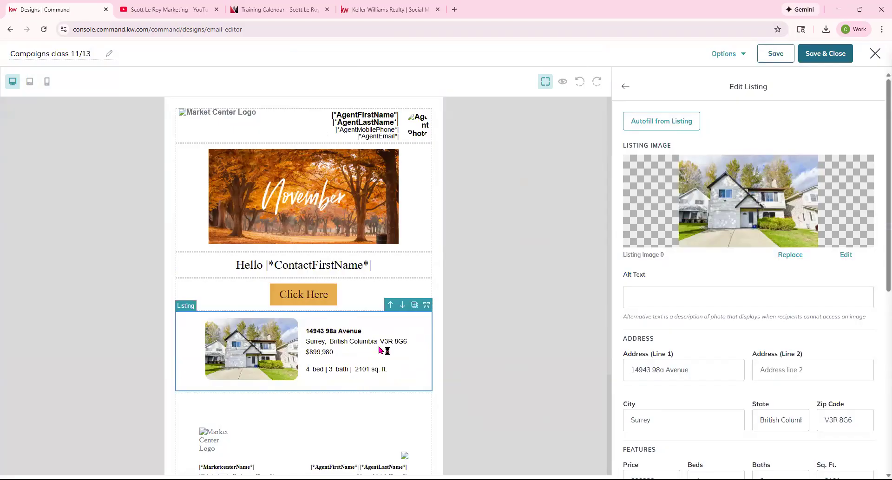
Review the first listing's link options, leaving the link unchanged.
scroll(711, 320, down, 3)
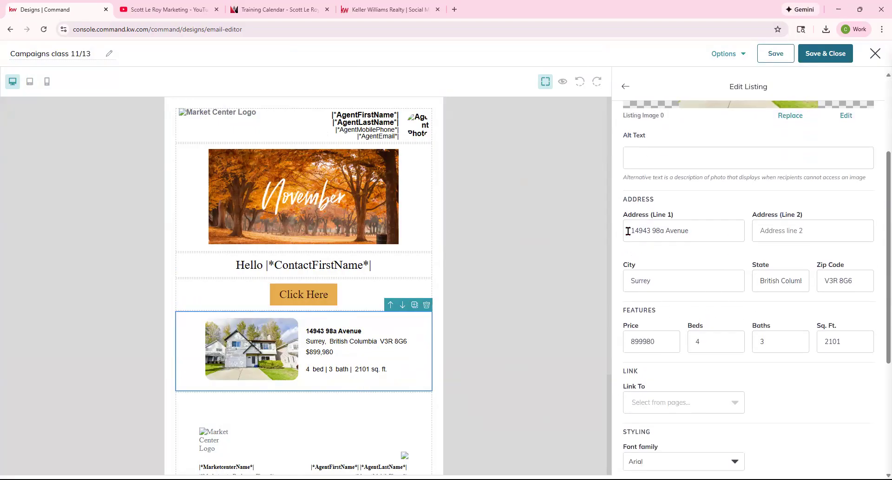
scroll(793, 239, down, 2)
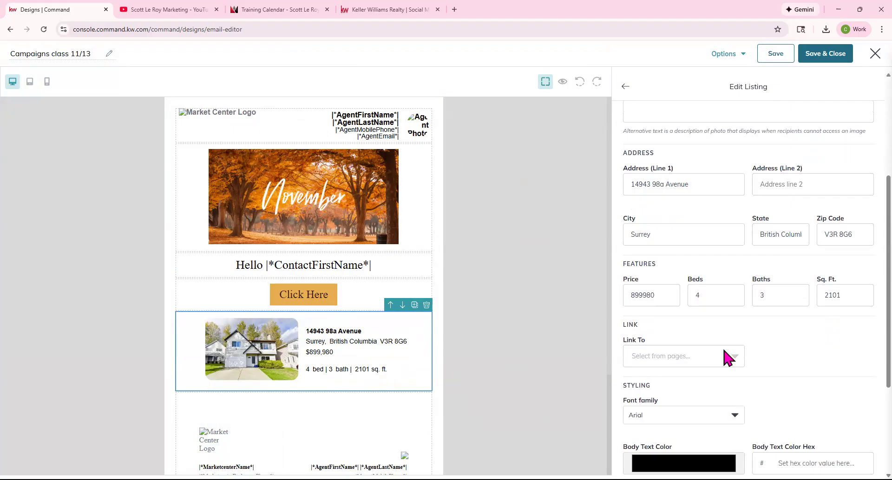
click(727, 358)
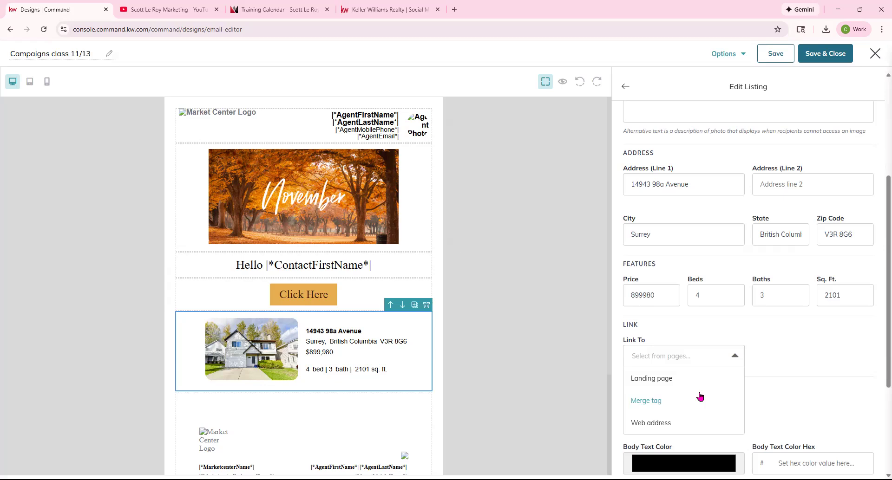
click(762, 344)
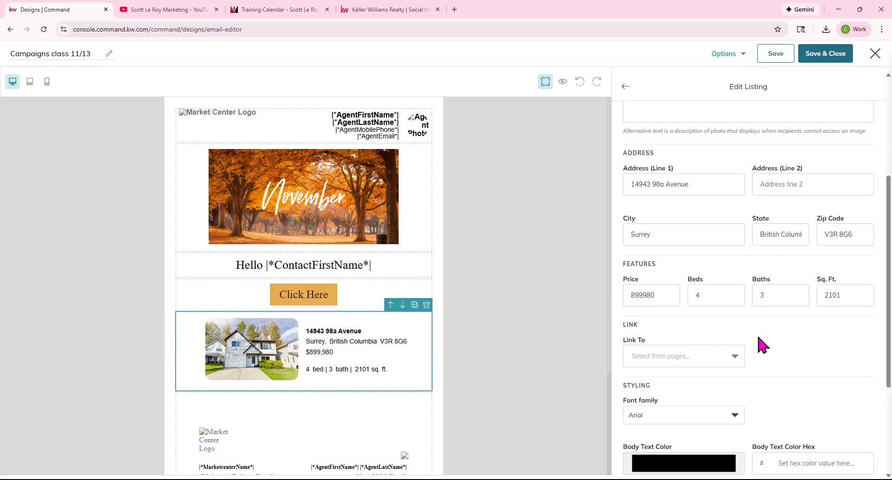
scroll(641, 371, down, 1)
scroll(641, 372, down, 2)
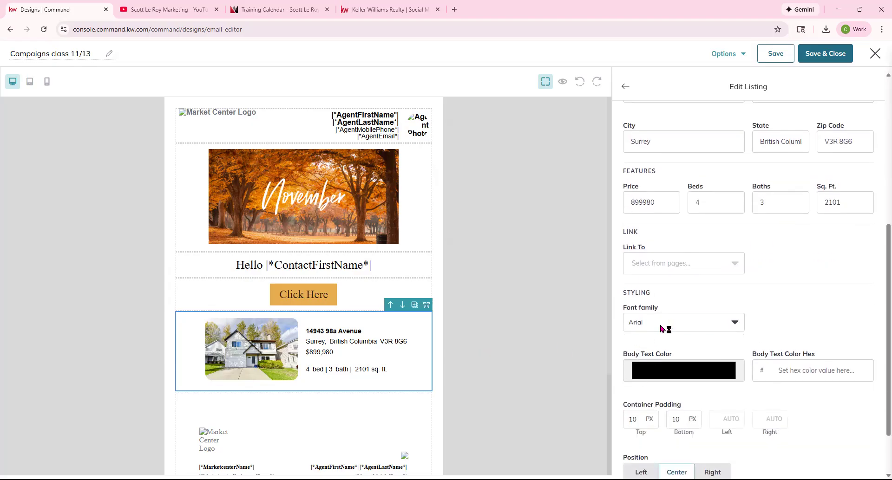
Set the listing text to Times New Roman, coloured olive 8a9459 sampled from the house photo.
click(668, 319)
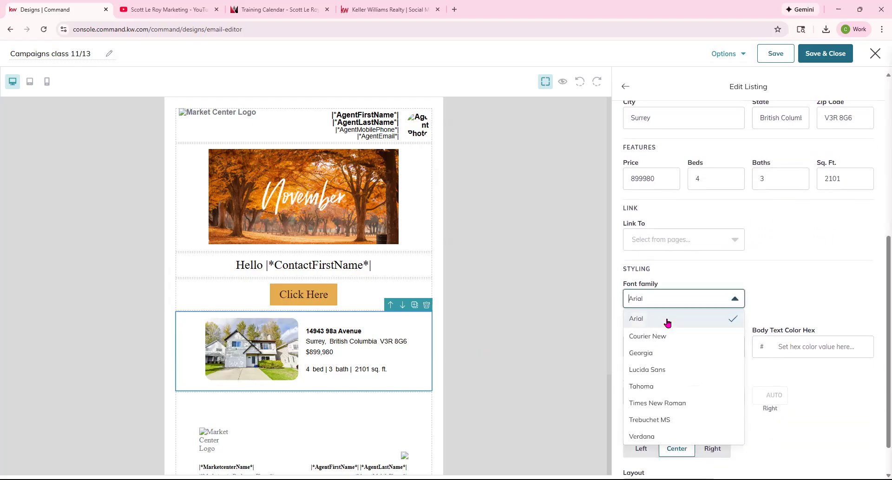
click(669, 405)
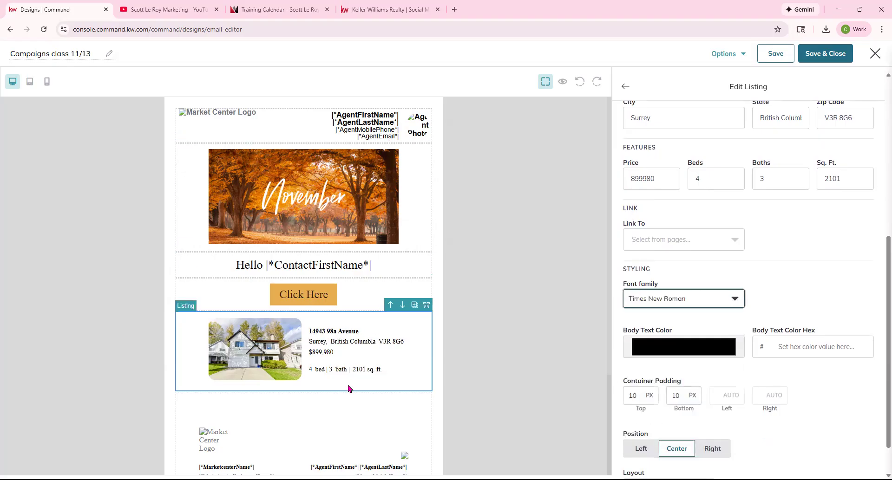
click(680, 347)
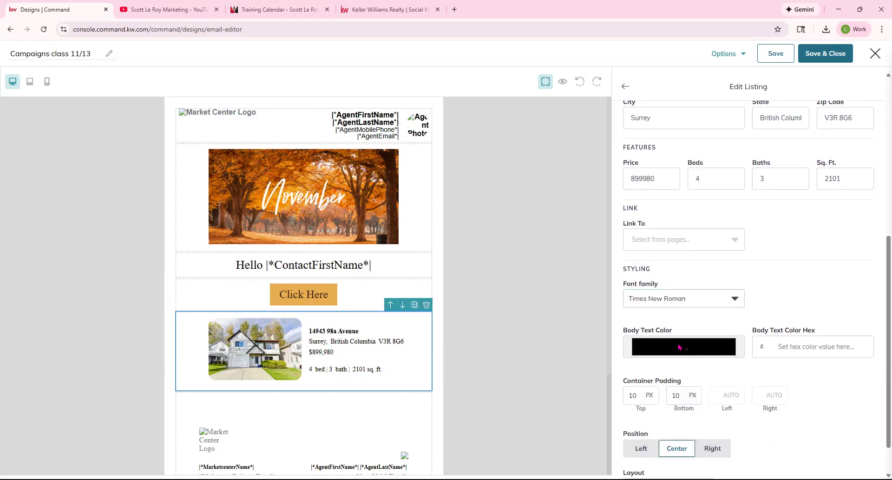
click(633, 433)
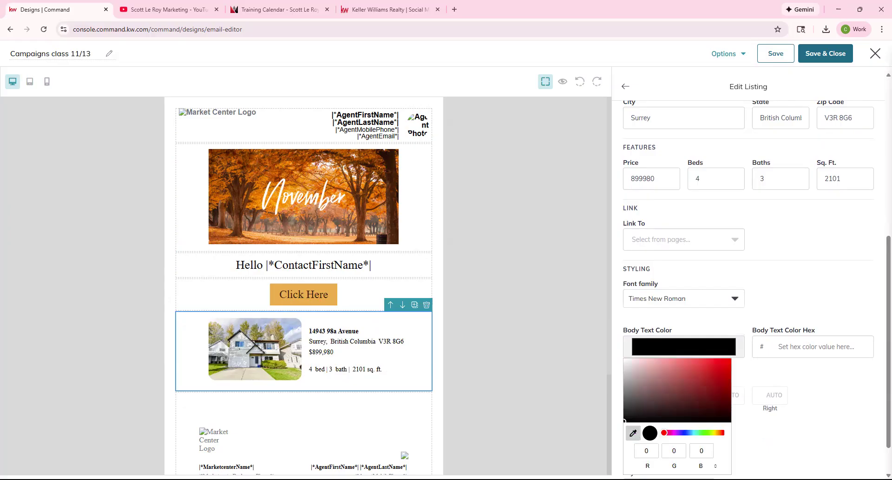
click(267, 366)
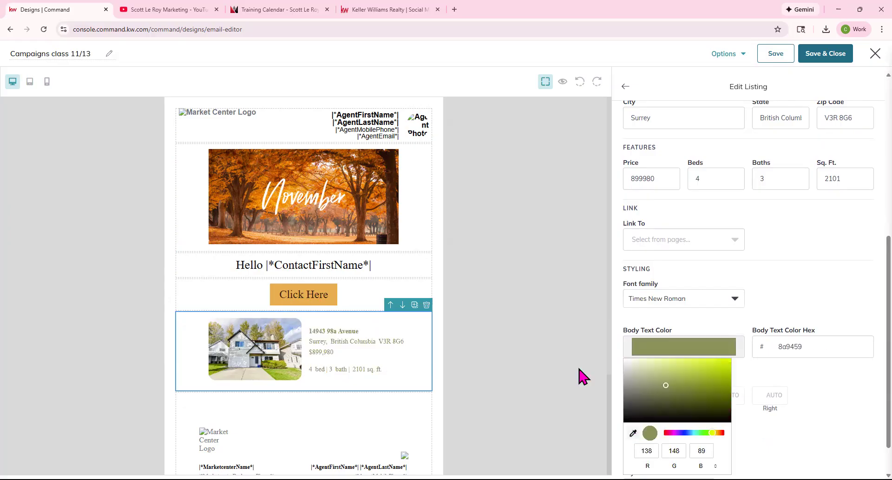
click(813, 310)
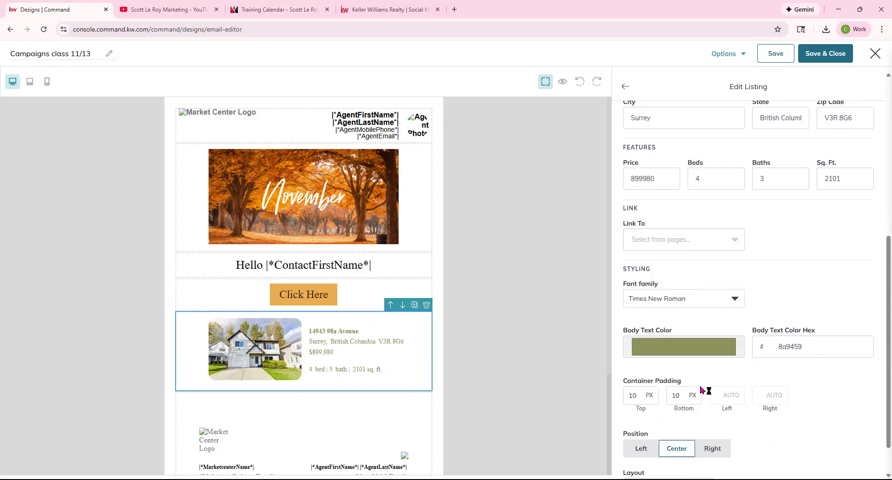
Try the vertical layout, restore the horizontal layout, and view the email in mobile preview.
scroll(687, 395, down, 1)
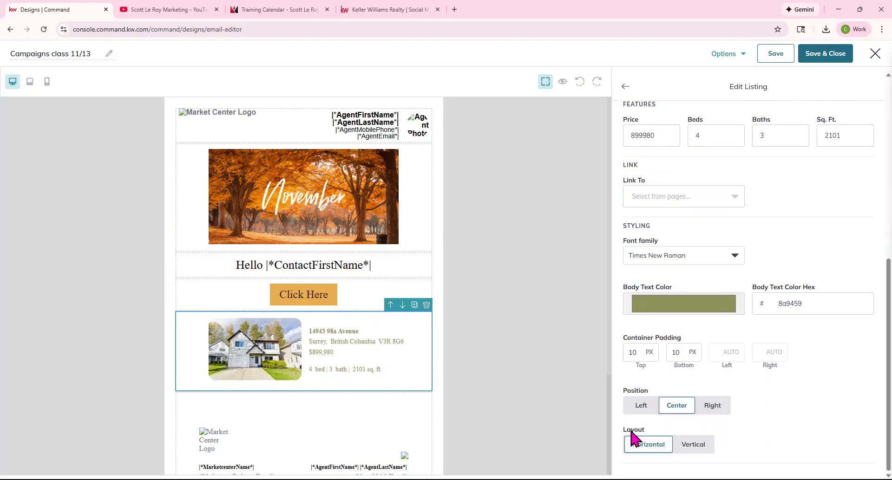
click(692, 445)
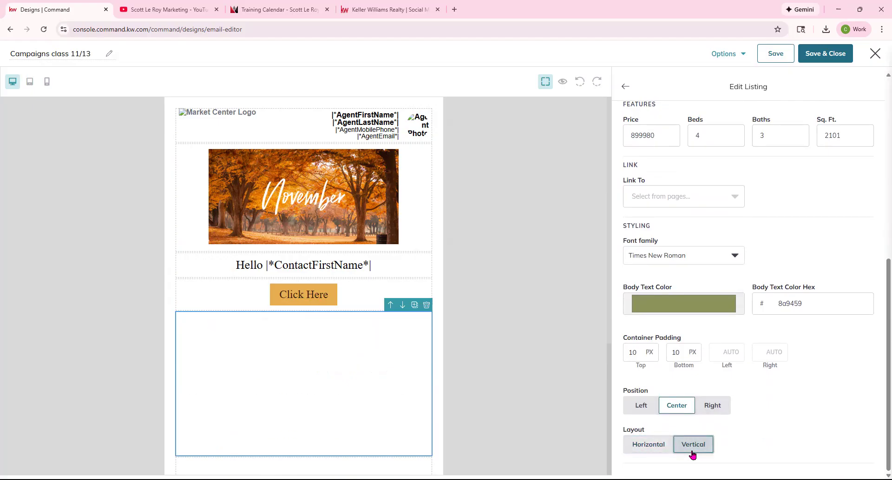
click(662, 448)
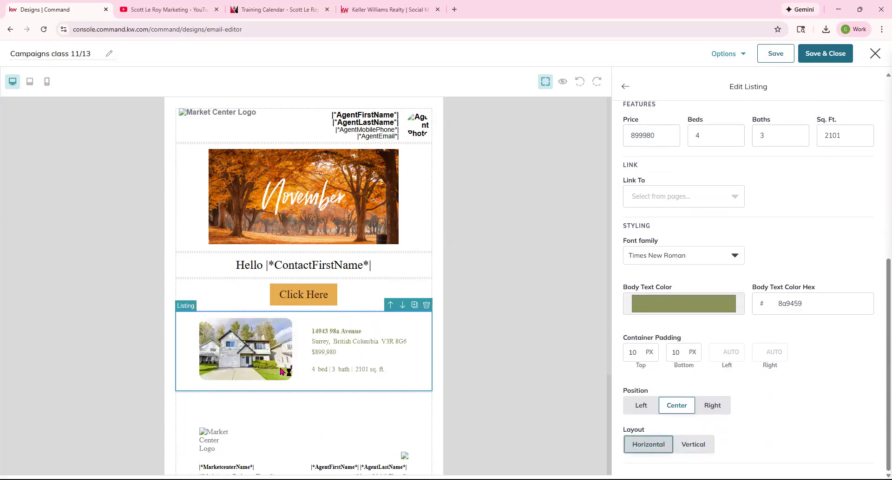
click(46, 82)
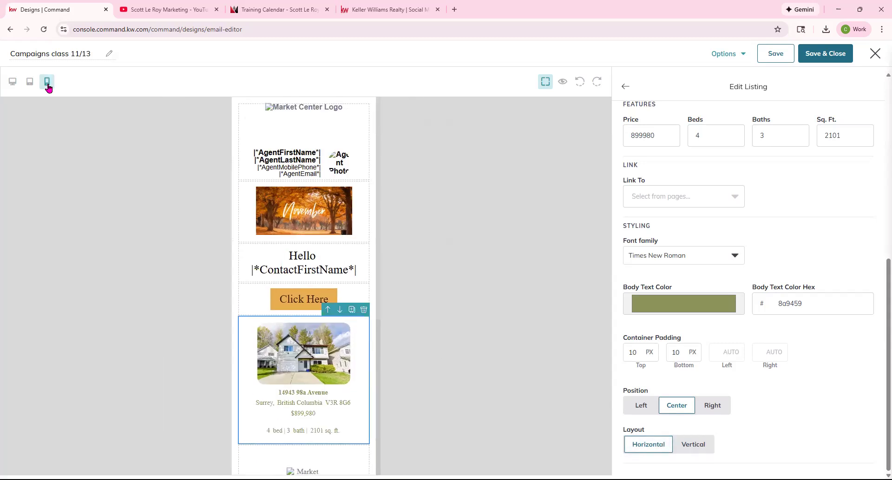
Shrink the Hello |*ContactFirstName*| greeting to 14px and return to the blocks list.
scroll(326, 330, down, 1)
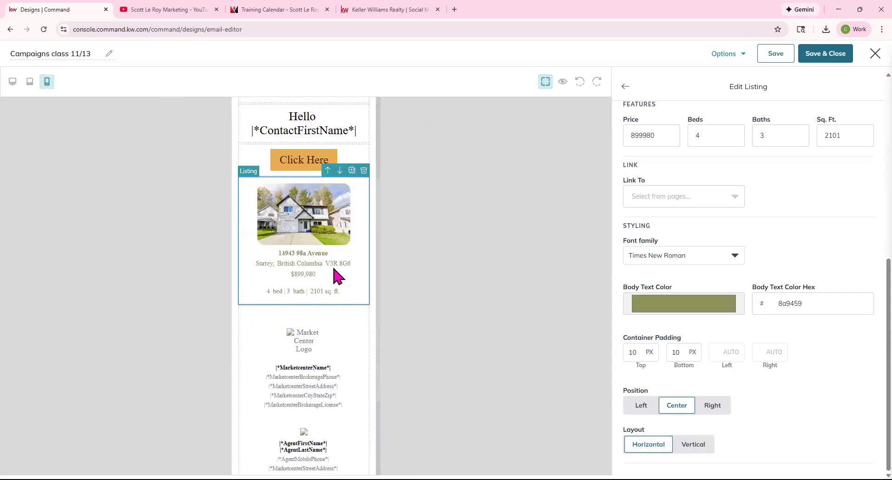
scroll(333, 268, up, 1)
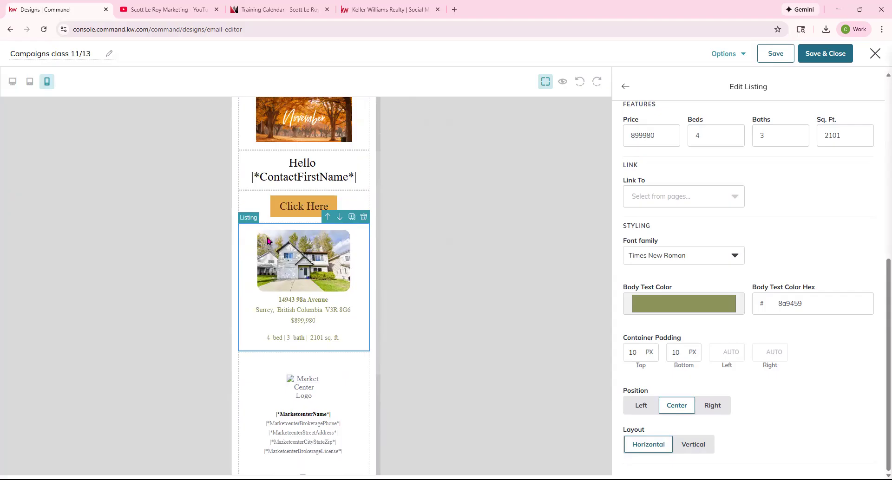
click(309, 177)
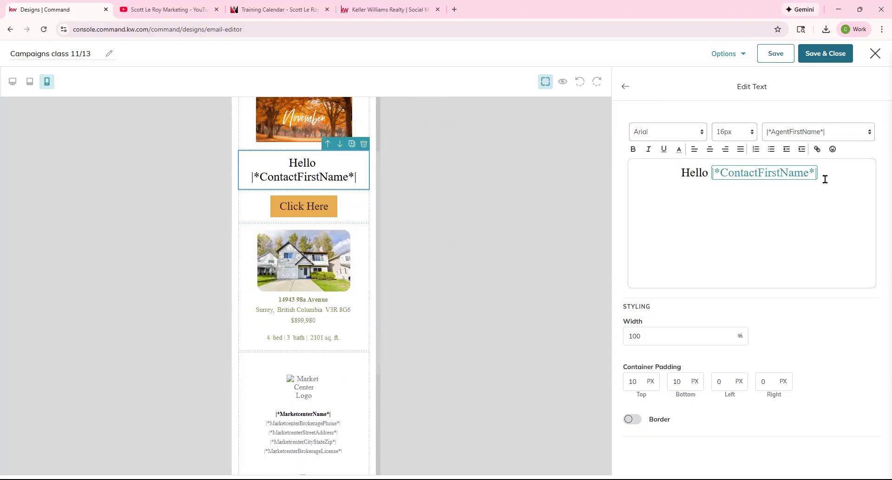
key(ctrl+a)
click(734, 132)
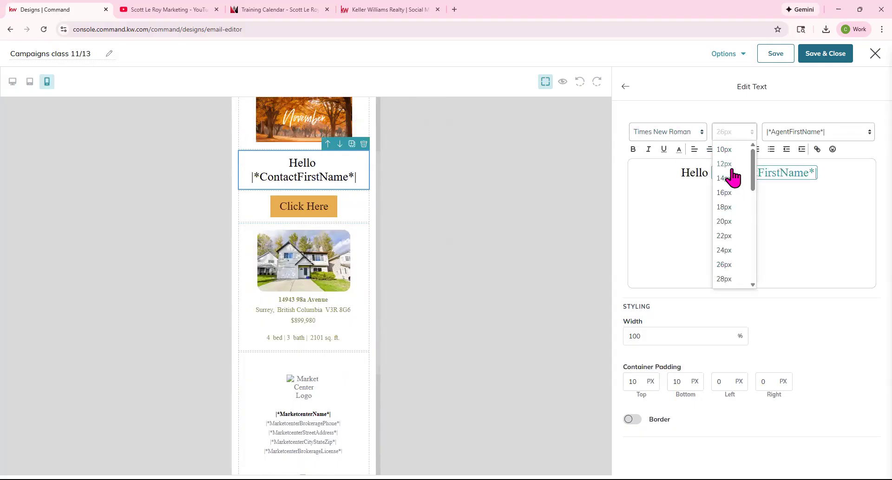
click(731, 165)
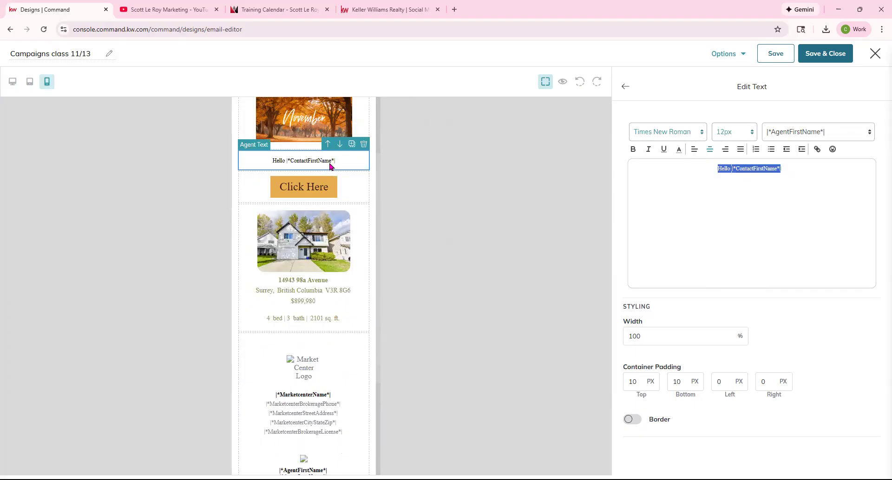
click(728, 133)
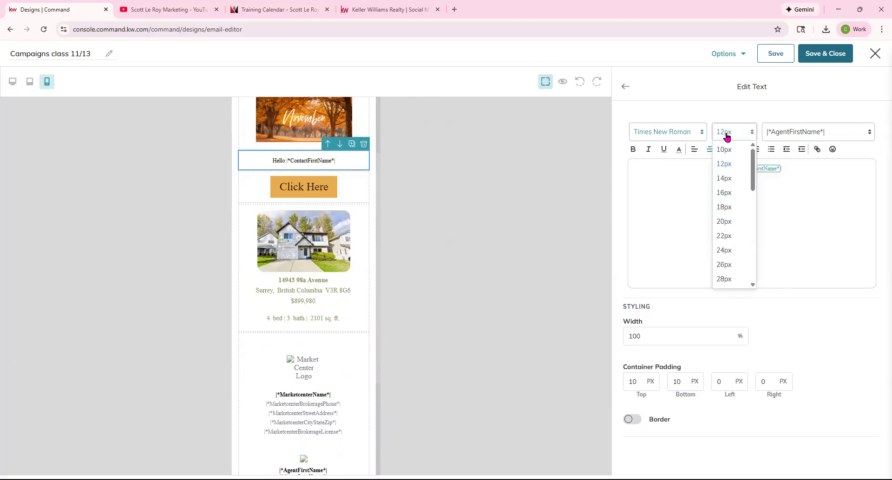
click(727, 181)
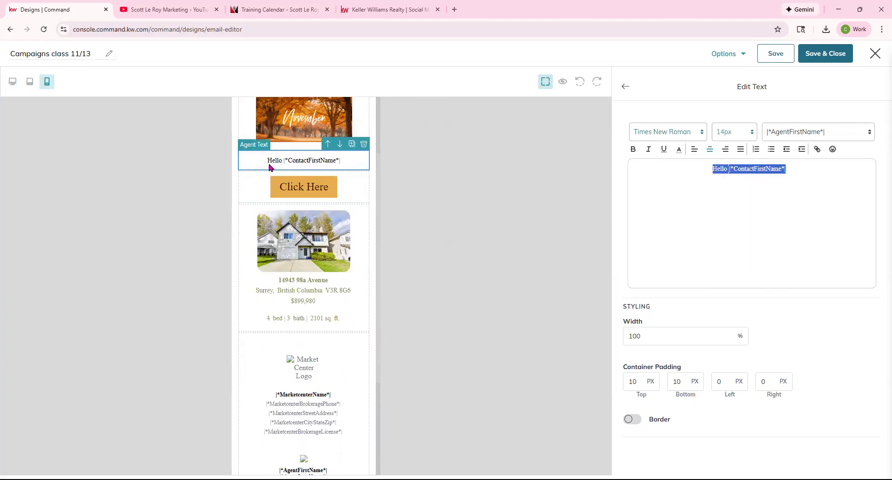
click(299, 192)
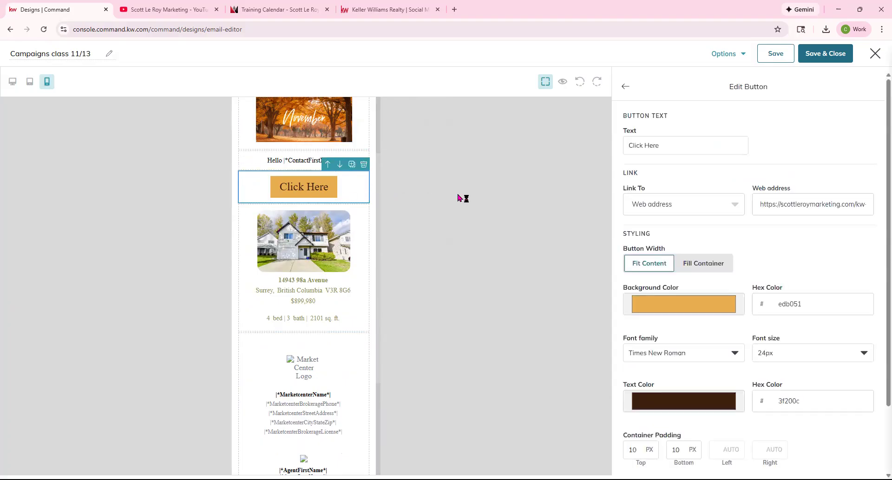
click(627, 88)
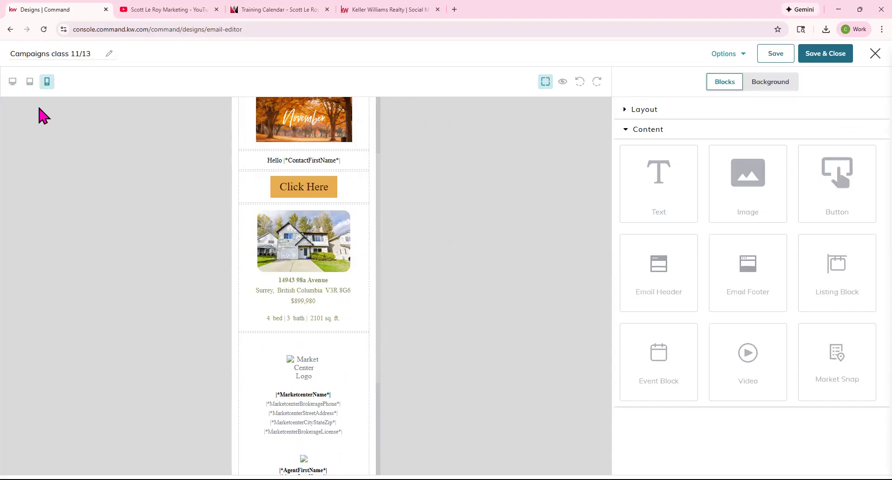
click(12, 81)
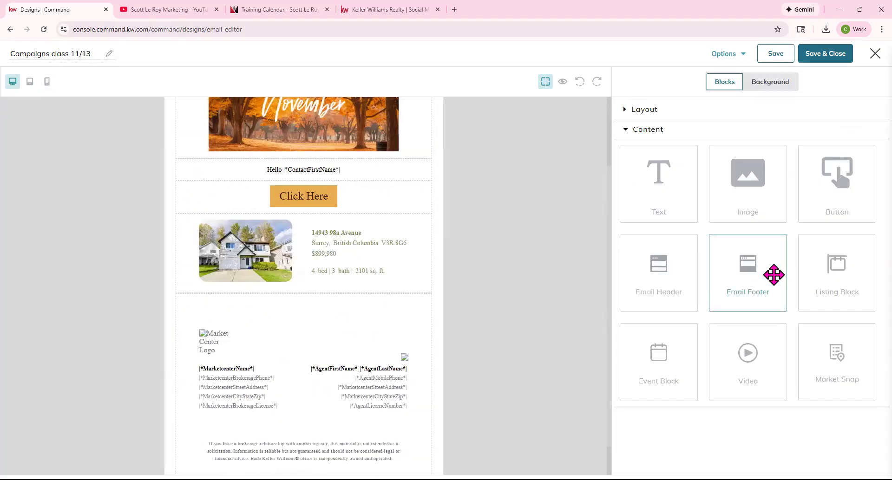
drag(866, 285, 361, 302)
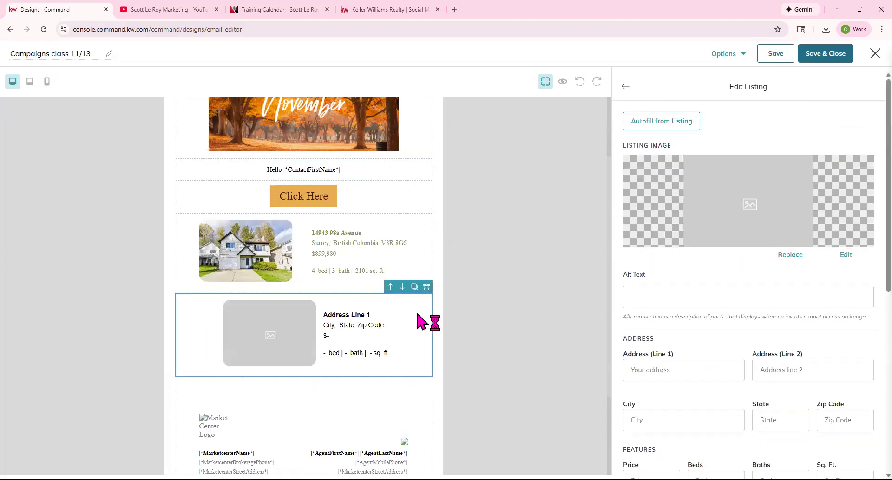
click(662, 121)
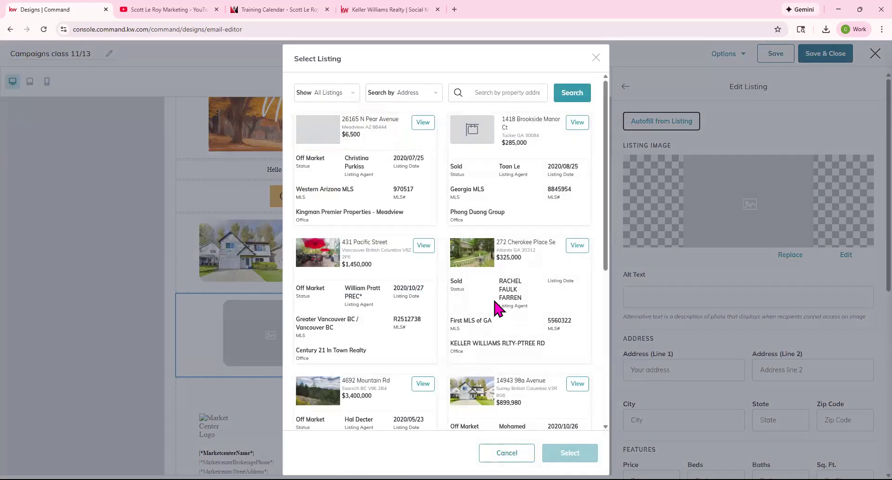
click(423, 245)
click(362, 217)
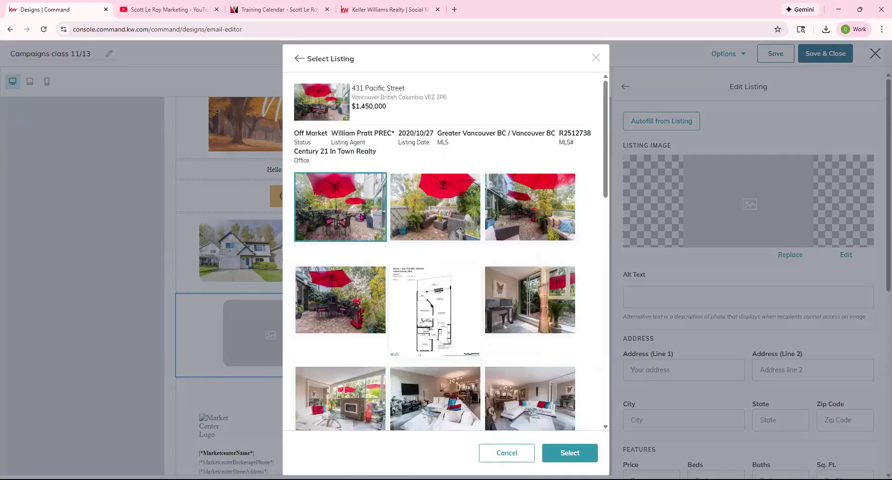
click(577, 447)
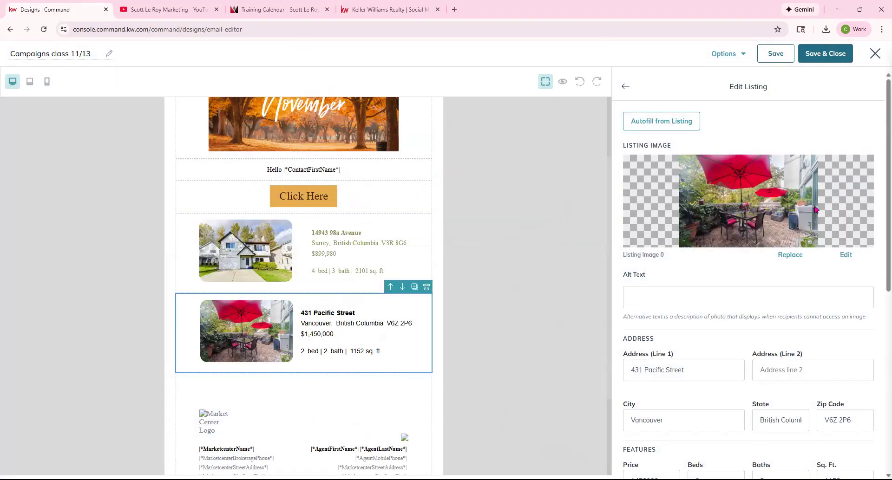
click(625, 87)
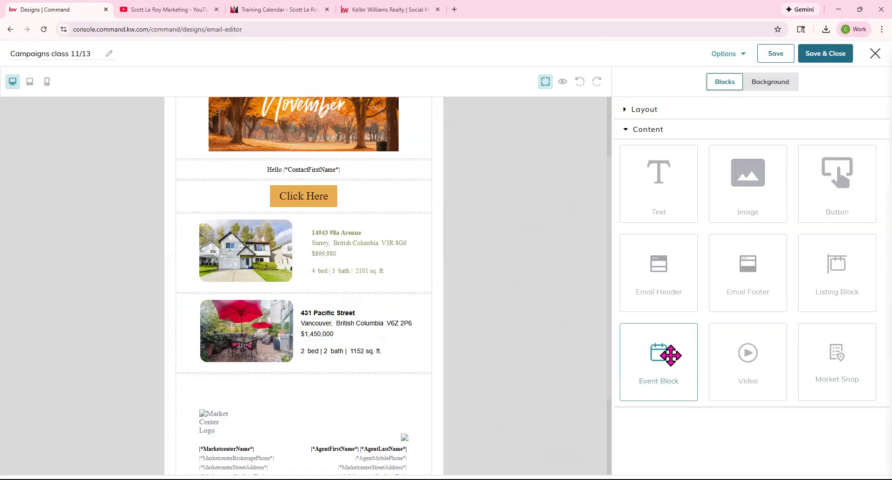
Add an Event block below the second listing and open its image settings.
scroll(589, 368, down, 1)
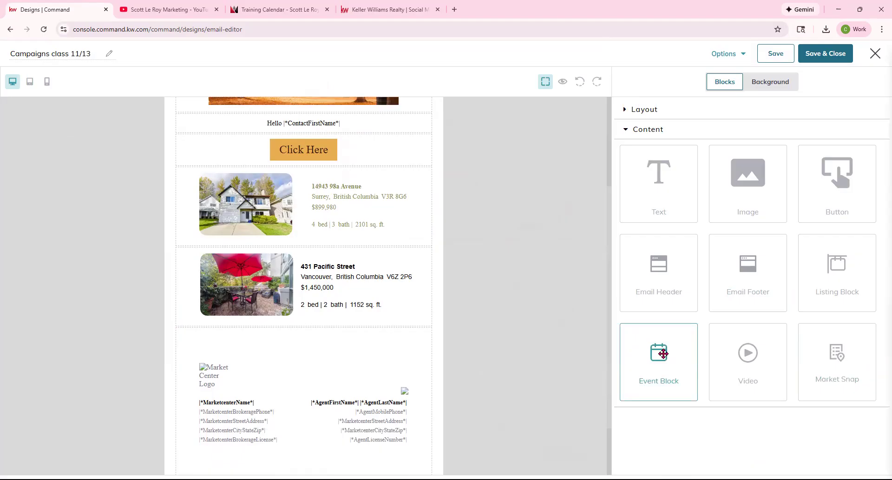
drag(663, 354, 385, 359)
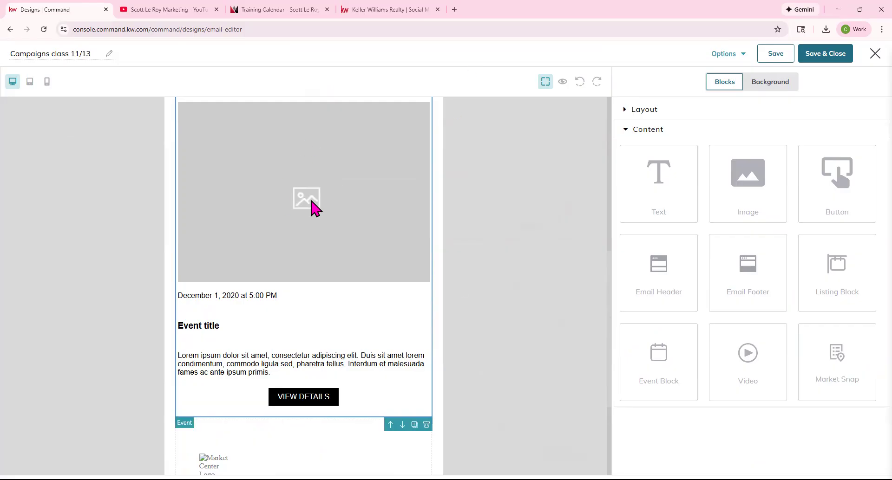
click(304, 183)
scroll(304, 184, up, 1)
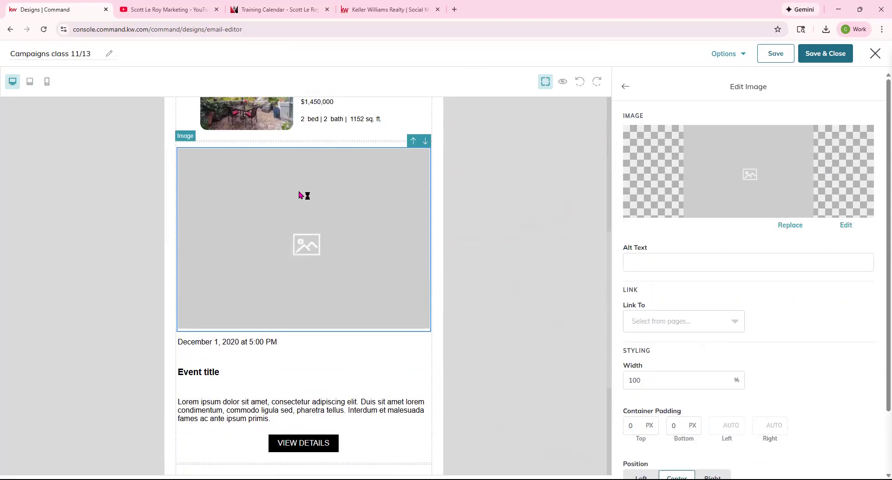
Inspect the event's date, Event title, filler paragraph and VIEW DETAILS button, then reselect its image.
click(212, 344)
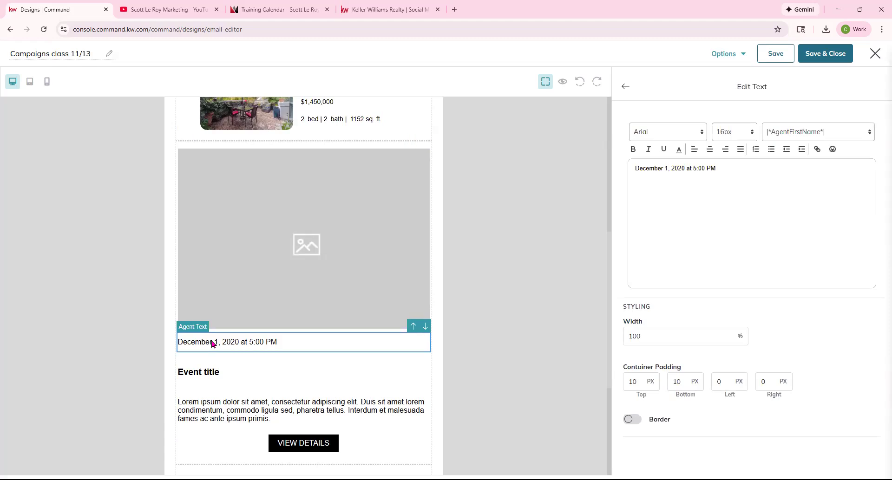
click(211, 370)
click(221, 403)
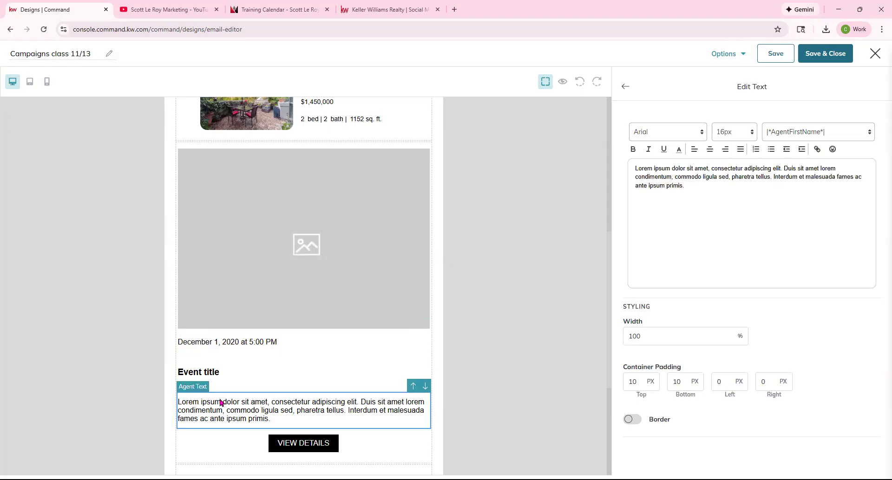
scroll(221, 402, down, 2)
click(312, 350)
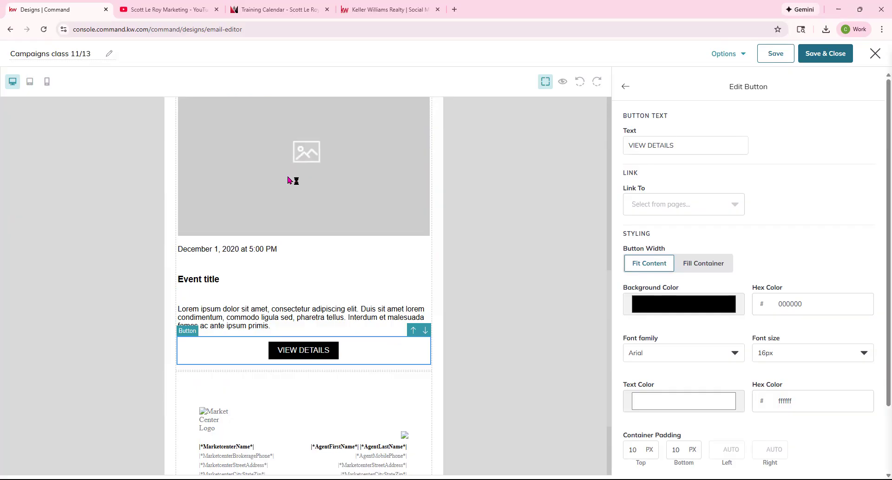
scroll(288, 181, down, 1)
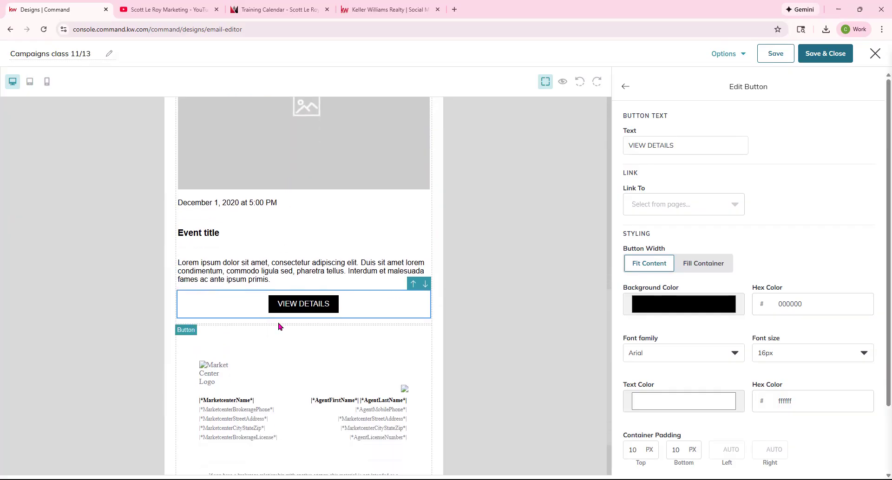
scroll(342, 275, up, 1)
scroll(343, 275, up, 2)
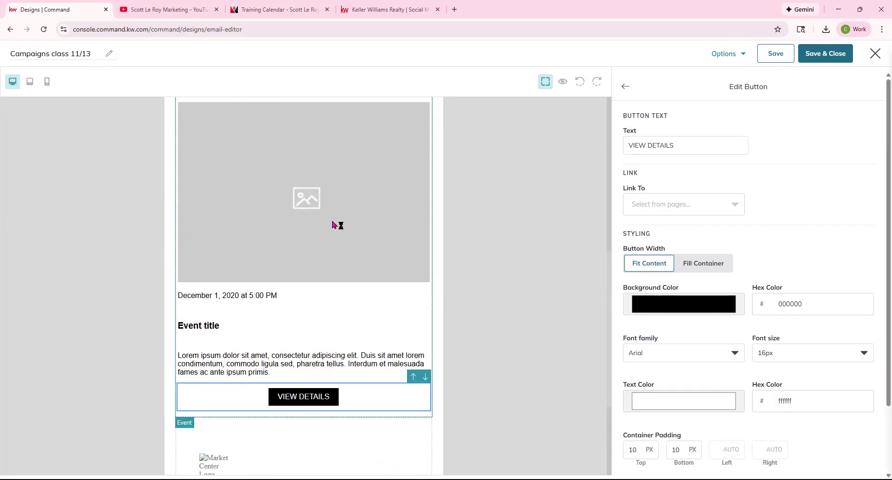
click(342, 186)
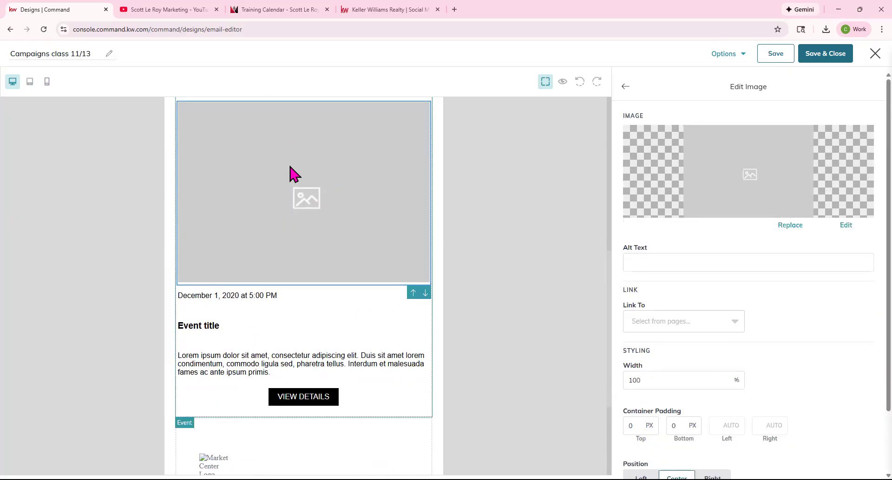
Replace the event's placeholder image with the house photo.
click(790, 225)
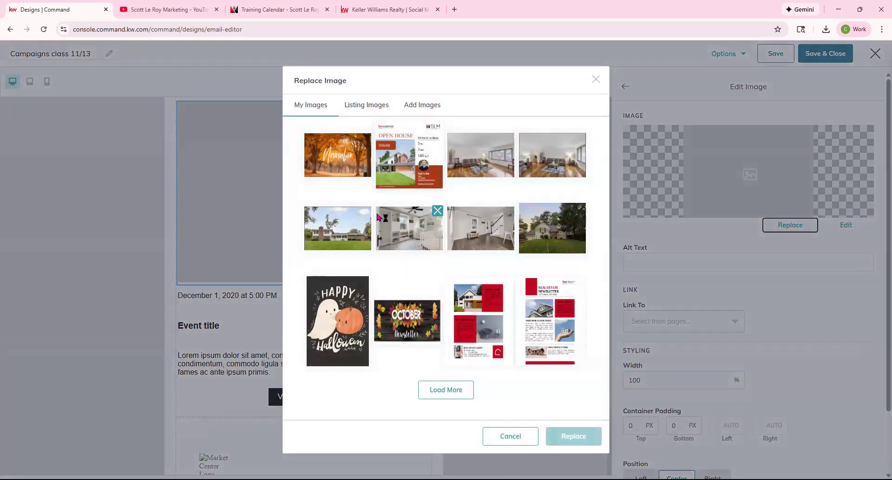
click(365, 235)
click(568, 437)
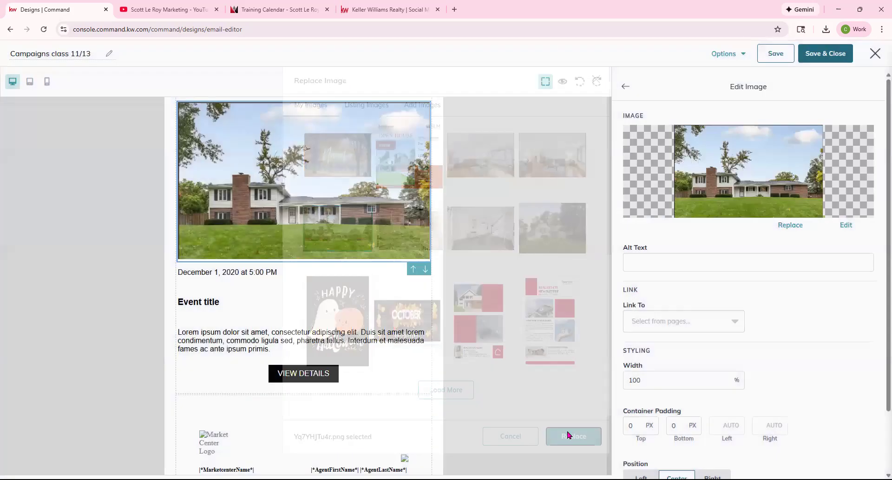
Change the event date to November 15, 2025 at 1:00 PM.
click(217, 273)
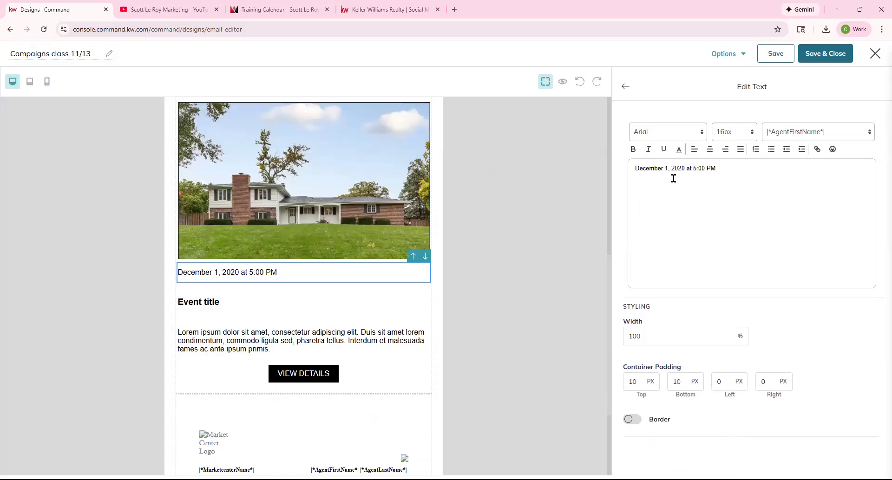
drag(661, 168, 618, 179)
text(Novembe)
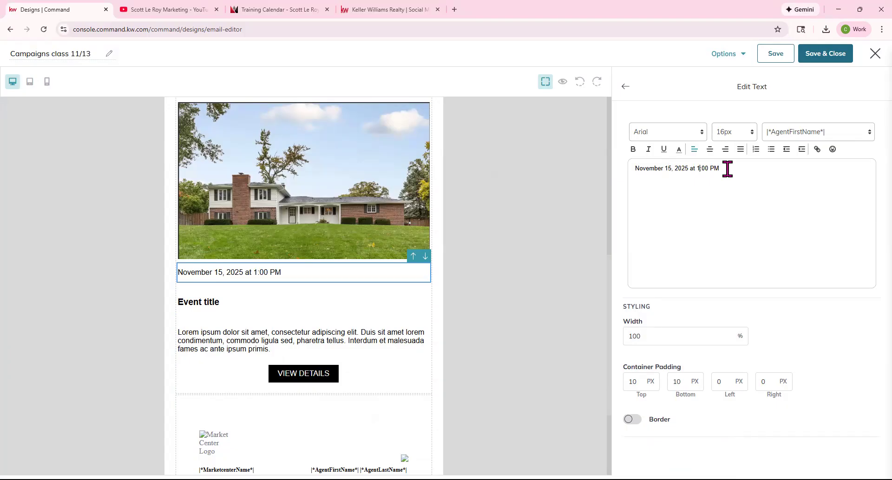
click(625, 86)
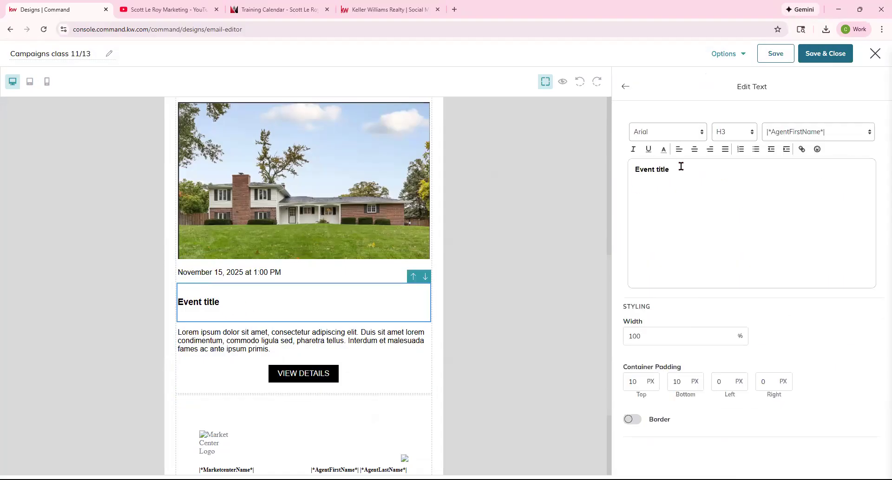
Retitle the event 'Open House' and select the whole filler paragraph.
drag(681, 167, 600, 177)
text(Open House)
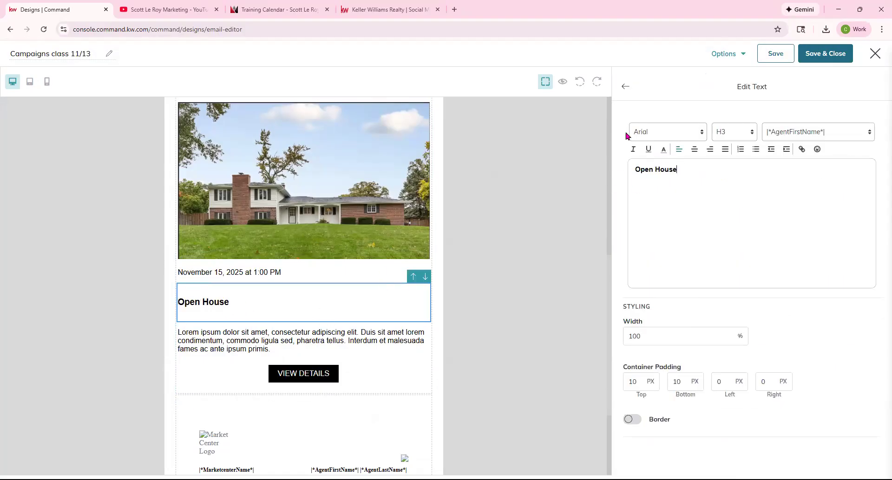
click(626, 92)
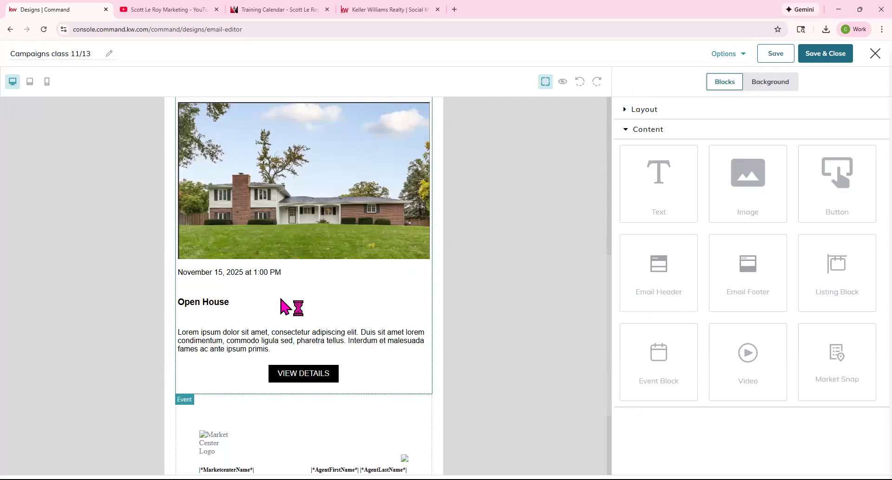
click(271, 342)
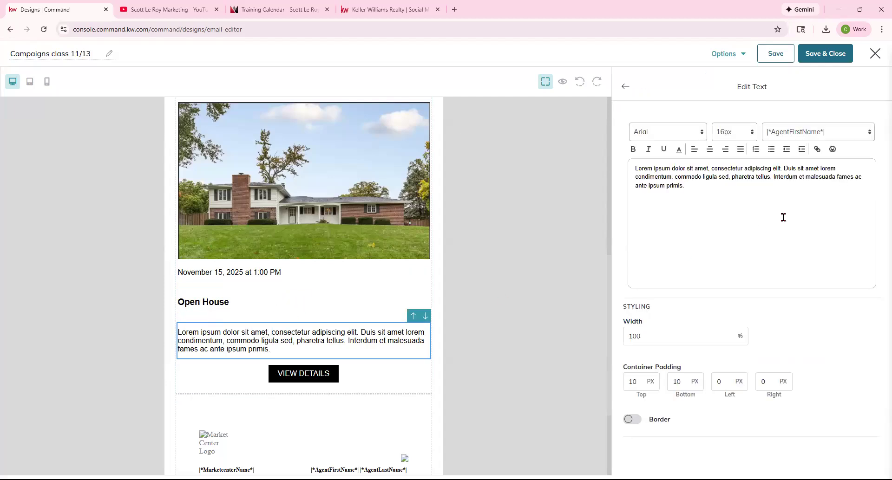
triple_click(635, 173)
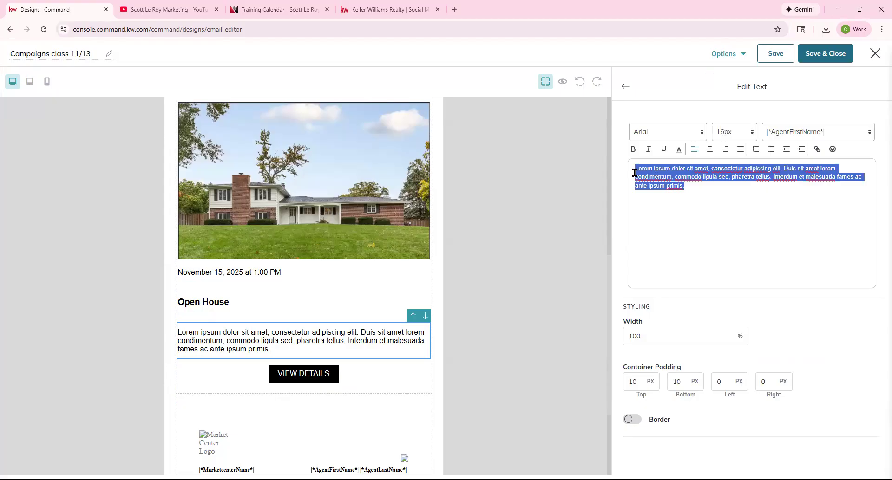
Replace the event paragraph with 'Simple text' and relabel the button 'Learn More'.
text(Simple text)
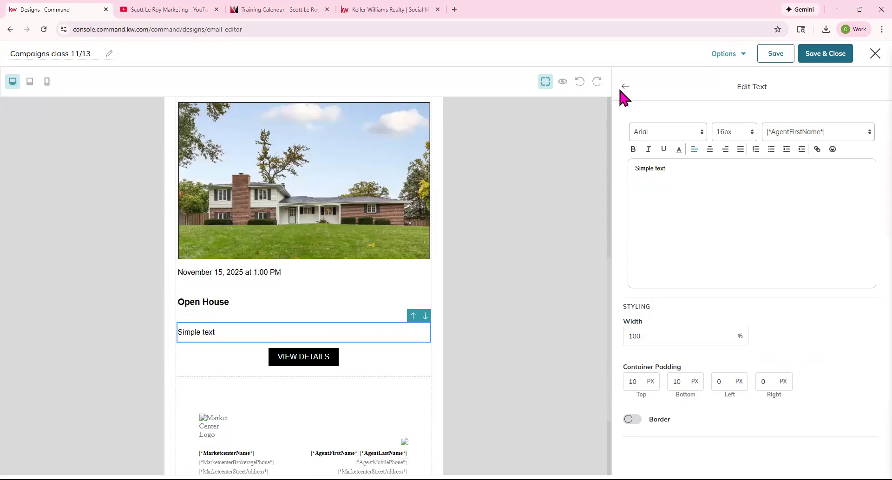
click(329, 364)
click(679, 145)
key(ctrl+a)
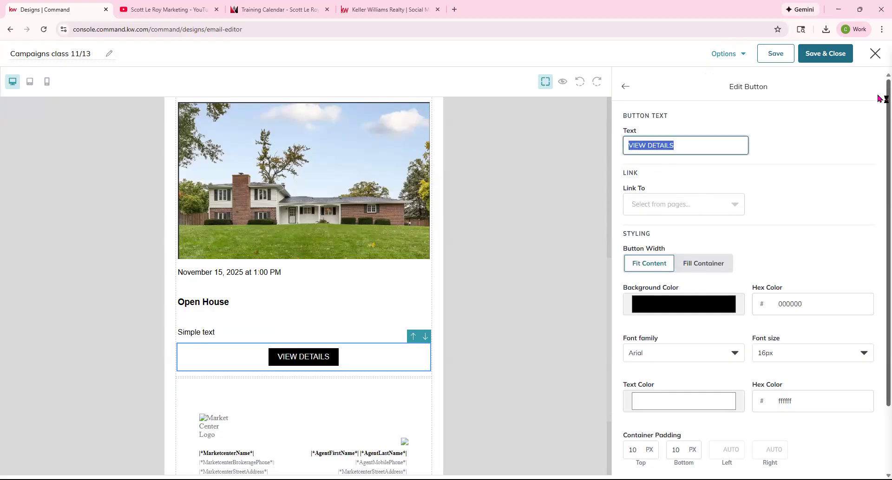
text(Learn More)
Link the Learn More button to the training calendar web address.
click(723, 205)
click(704, 250)
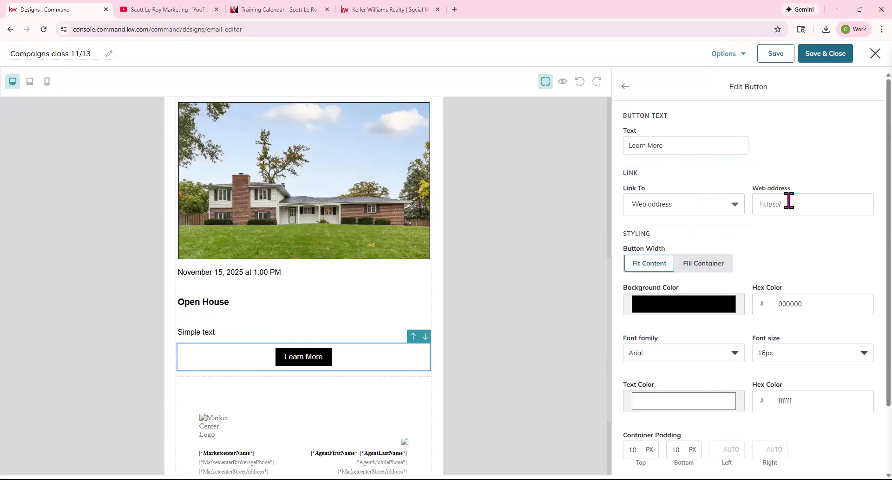
click(788, 204)
key(ctrl+v)
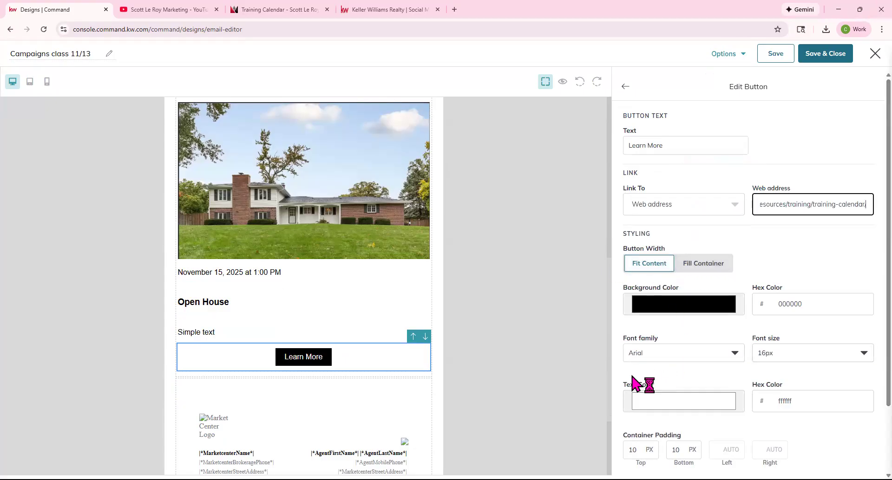
scroll(746, 413, down, 2)
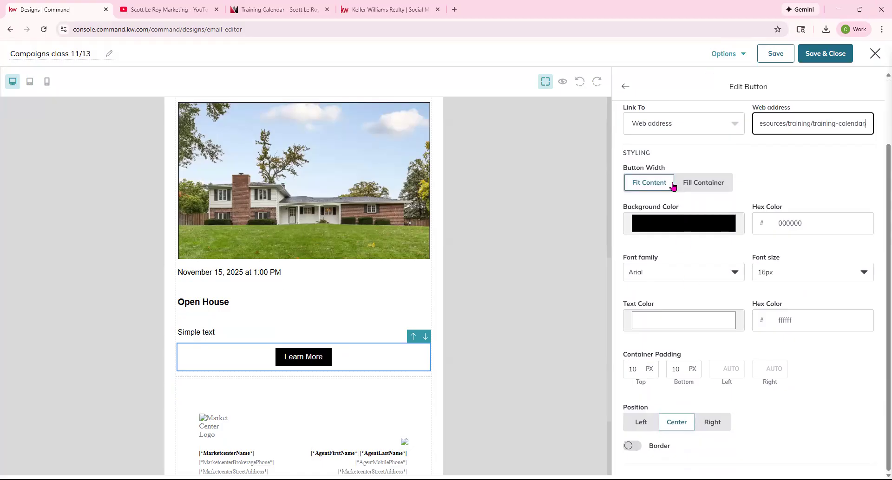
click(625, 87)
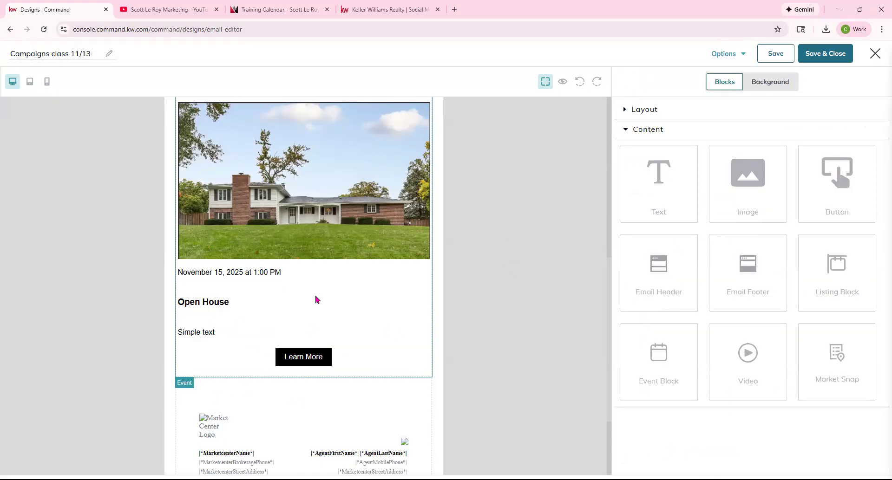
Add a video block below the Open House event.
scroll(317, 296, up, 1)
scroll(255, 300, down, 1)
scroll(380, 297, down, 1)
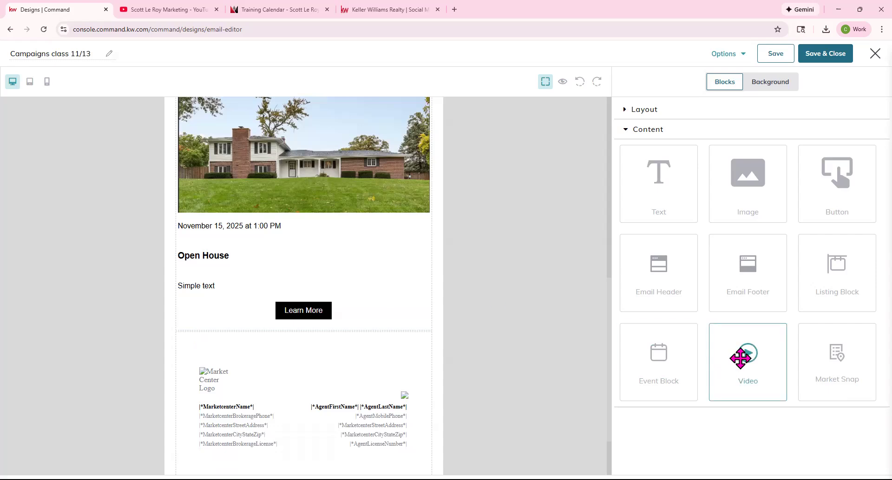
drag(755, 353, 390, 340)
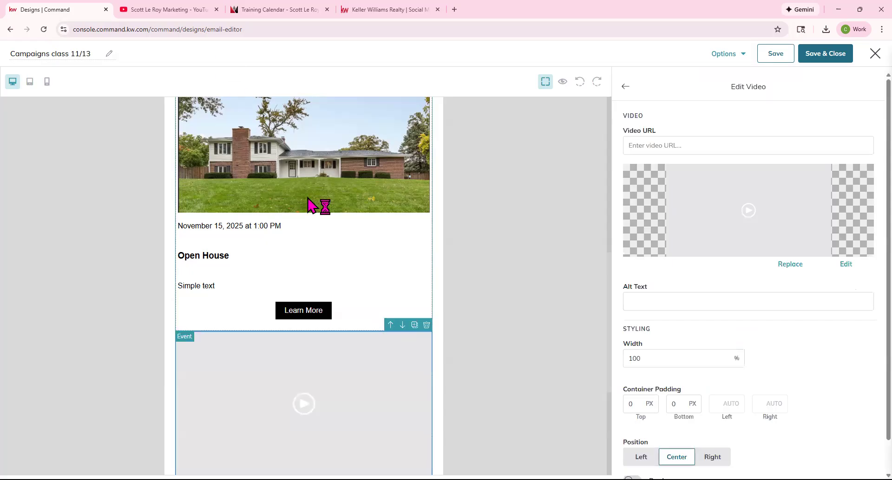
scroll(278, 186, down, 1)
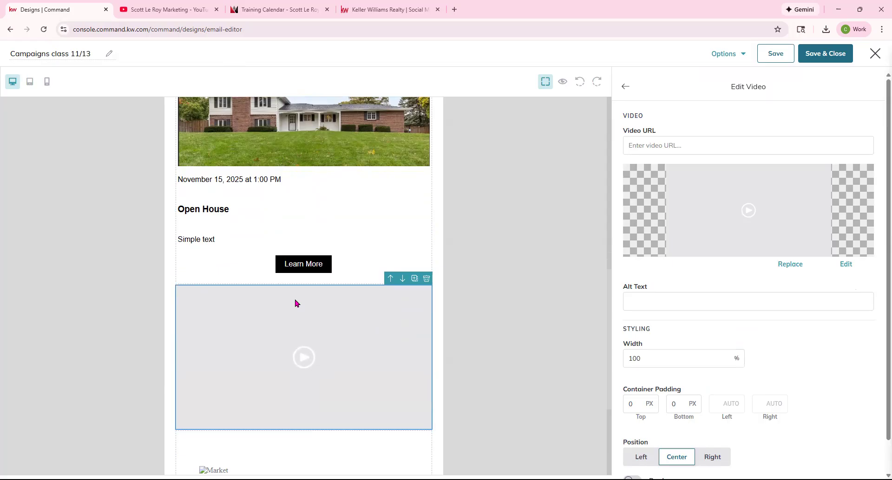
scroll(386, 411, down, 1)
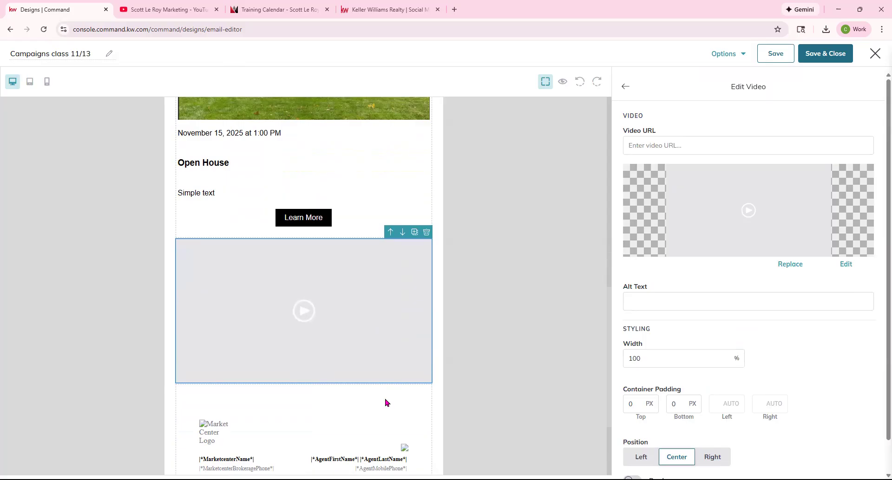
Copy the channel's first YouTube video link and paste it as the Video URL.
click(647, 143)
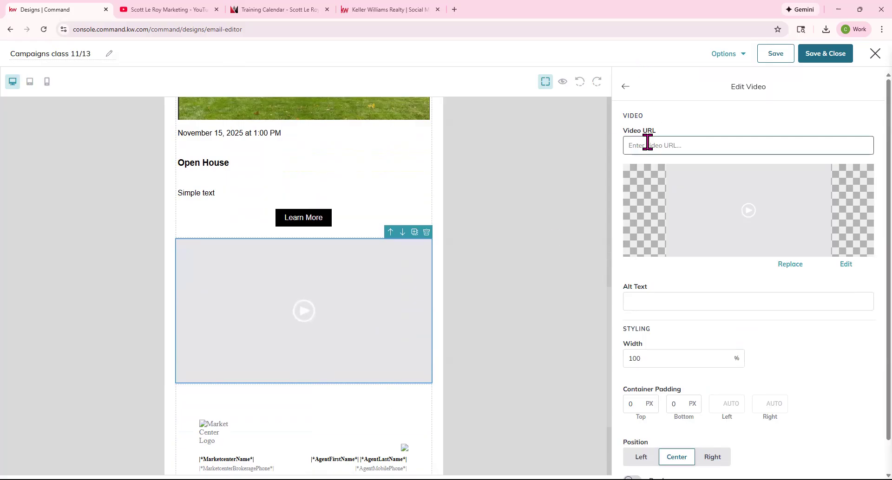
click(288, 10)
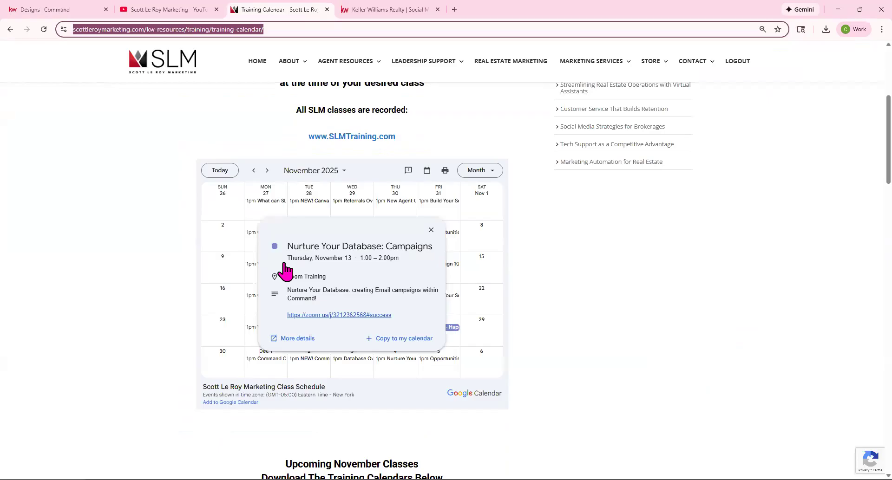
click(155, 8)
right_click(245, 304)
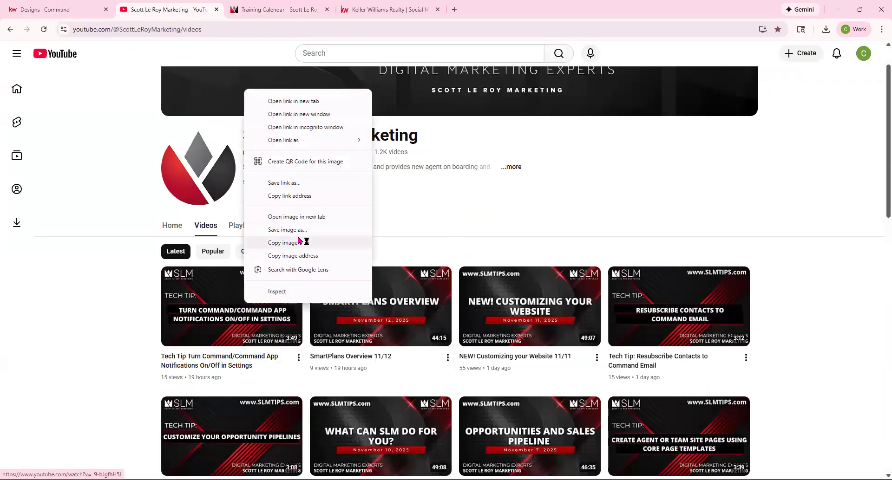
click(299, 197)
click(61, 13)
click(697, 146)
key(ctrl+v)
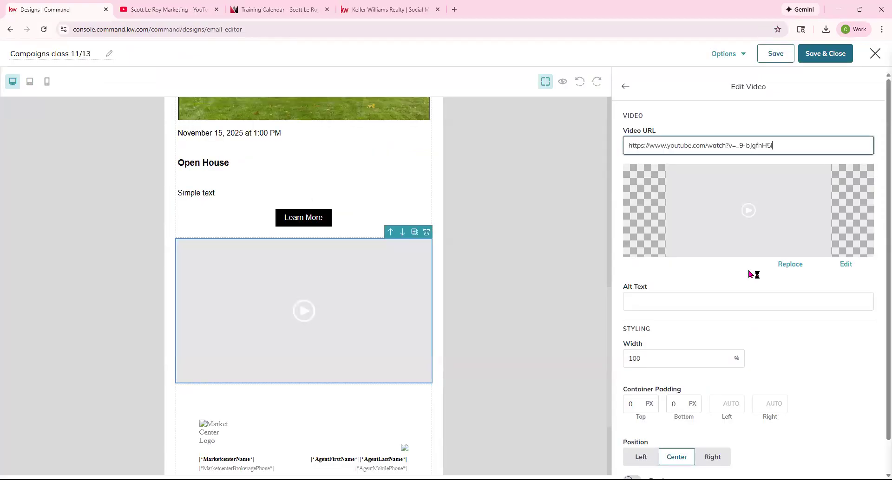
Replace the video thumbnail with the 'What can SLM do for you?' image.
click(792, 265)
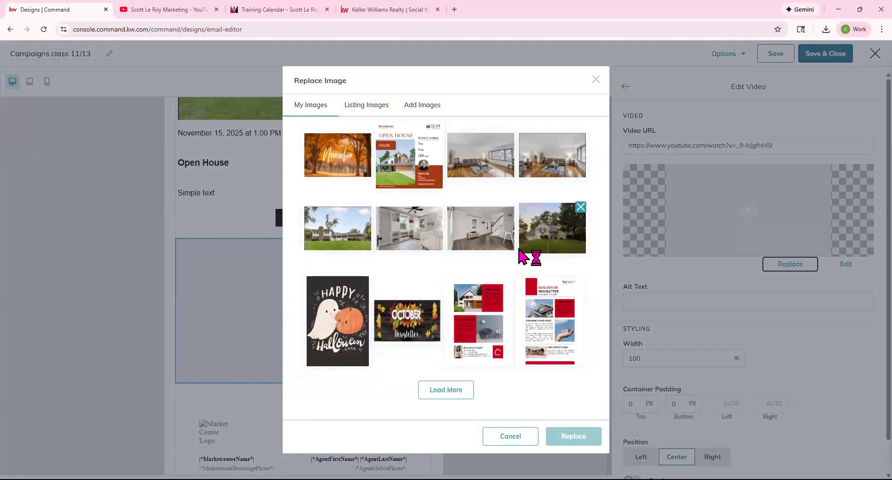
click(449, 396)
scroll(424, 298, down, 3)
scroll(425, 315, down, 3)
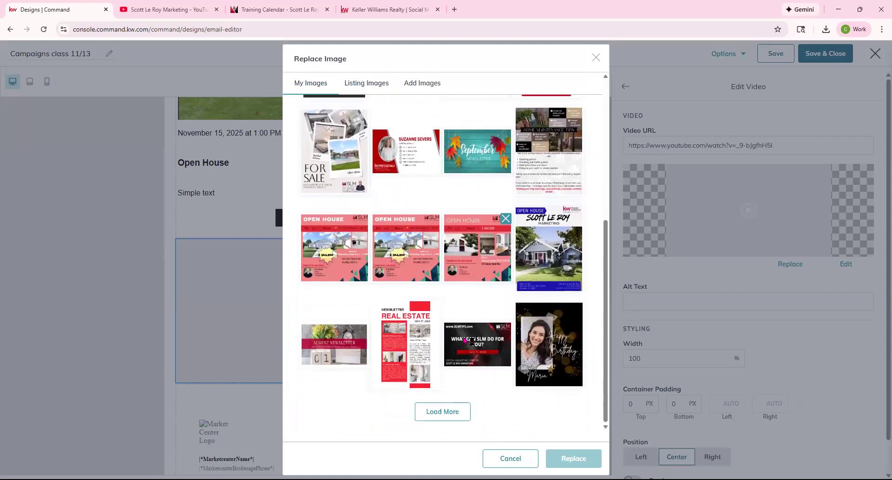
click(460, 358)
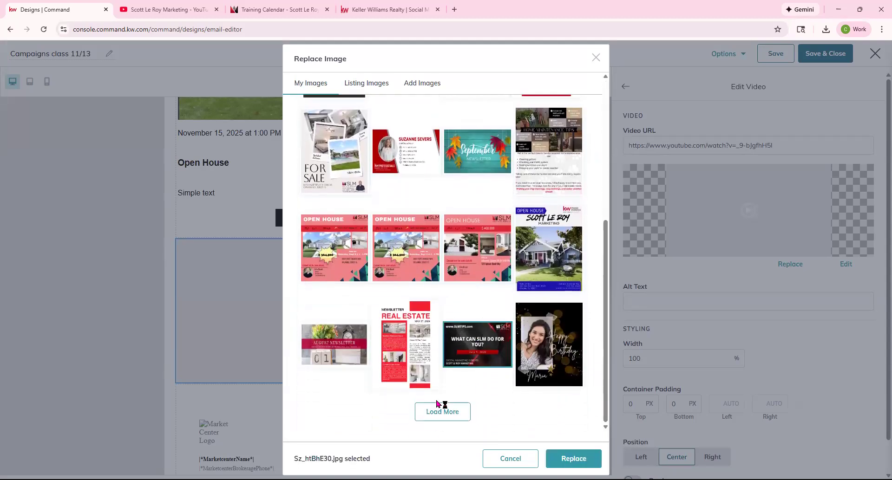
click(551, 460)
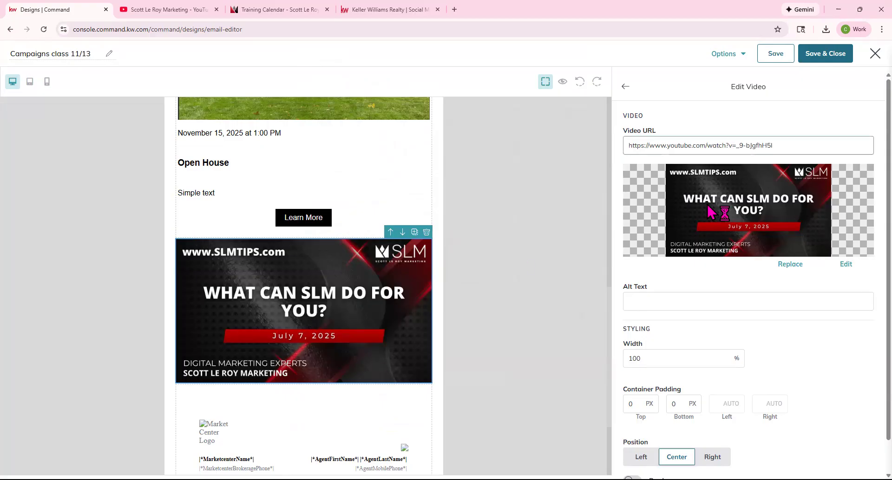
Set the video width to 75% and return to the blocks list.
scroll(659, 322, down, 1)
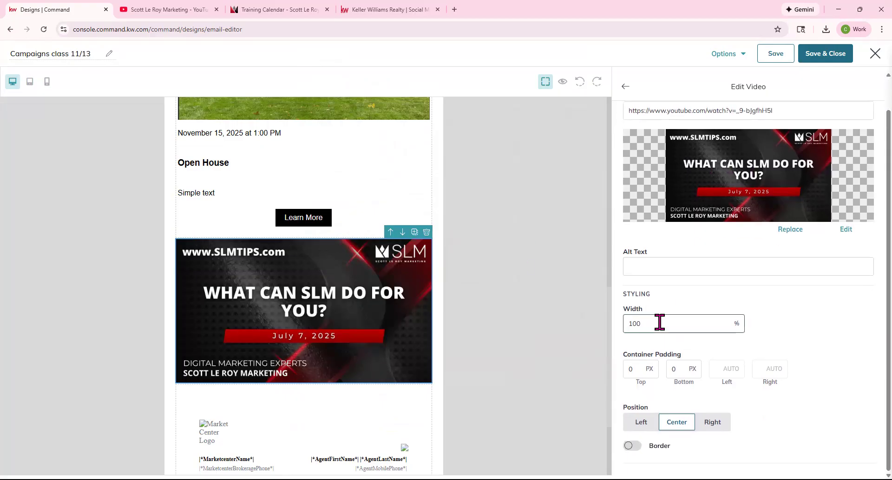
key(BackSpace)
key(BackSpace)
key(BackSpace)
text(75)
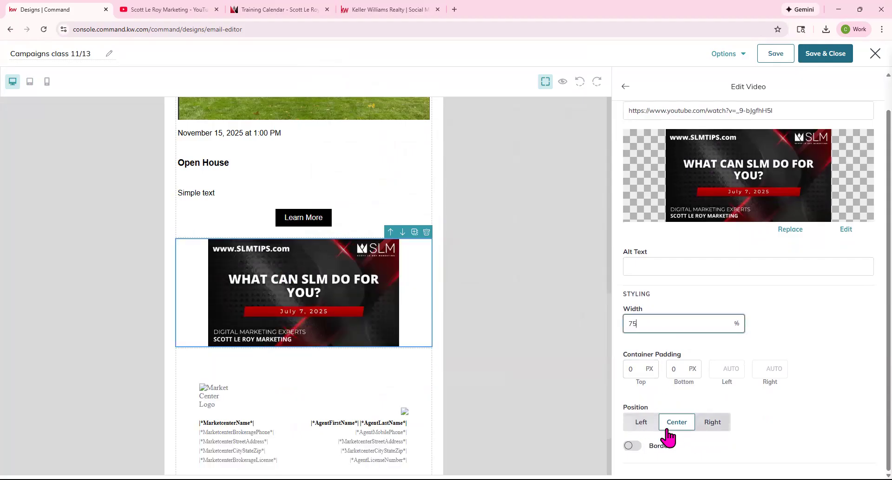
scroll(601, 406, down, 2)
scroll(685, 346, up, 1)
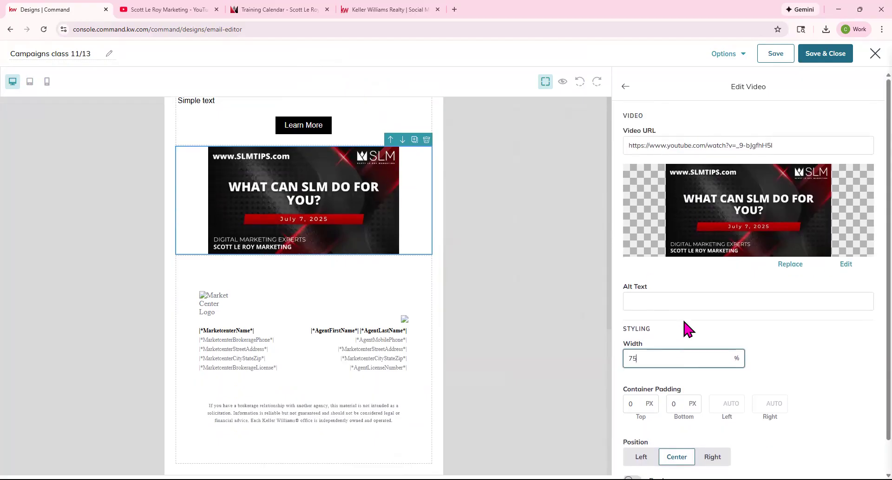
click(626, 88)
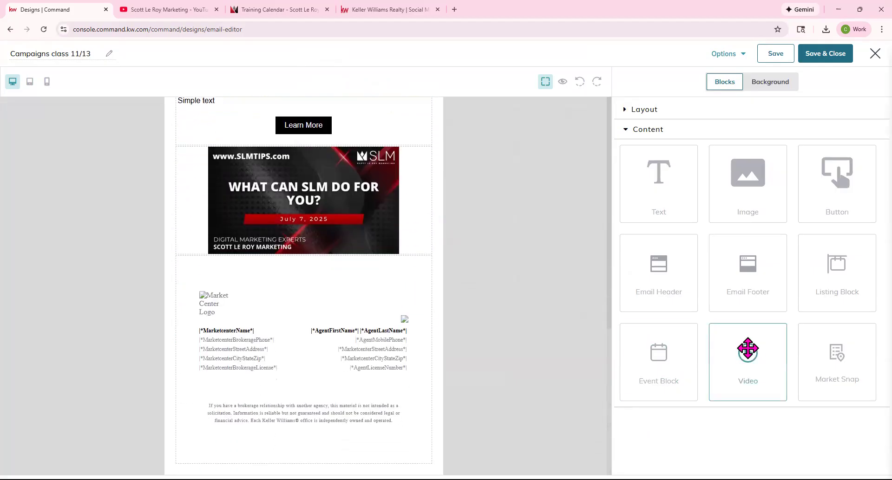
Add a Market Snap block below the video with ZIP code 32801 from the calendar page.
drag(851, 368, 409, 267)
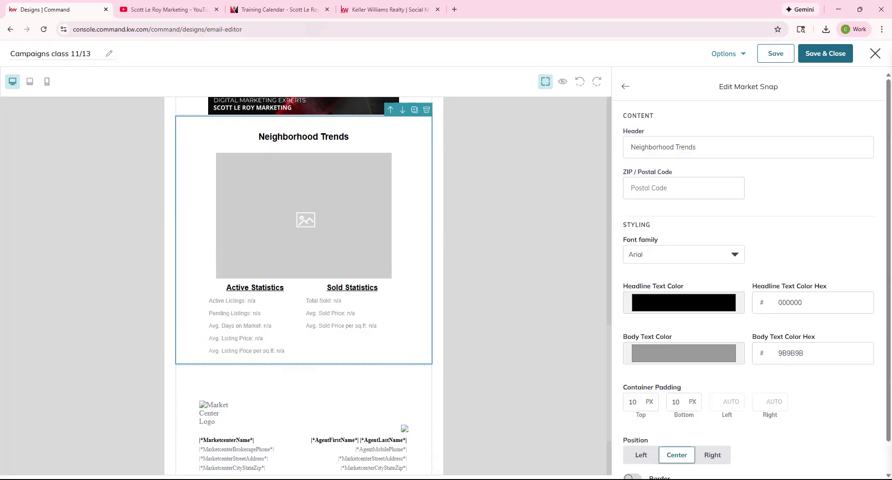
click(274, 13)
scroll(157, 366, down, 15)
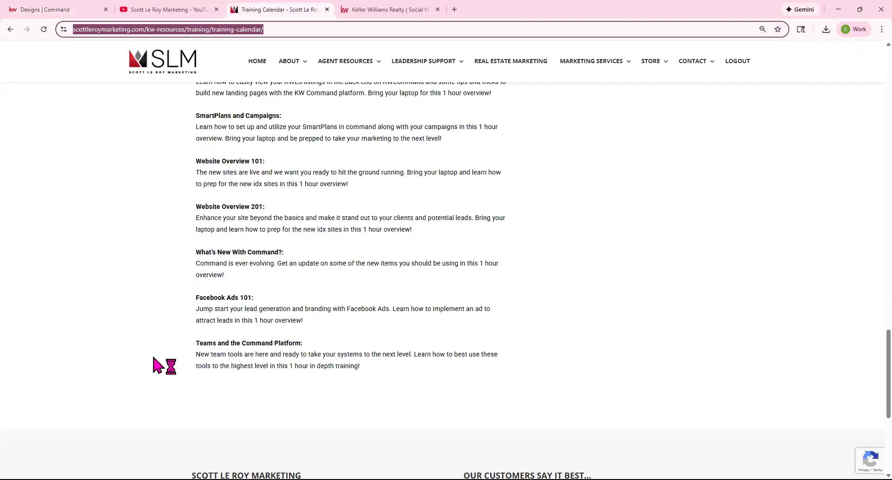
scroll(158, 366, down, 5)
double_click(239, 359)
key(ctrl+c)
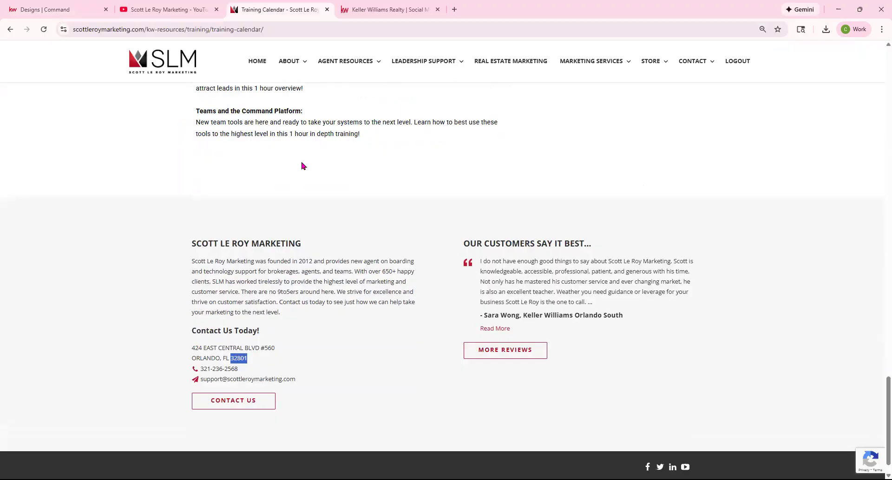
click(70, 10)
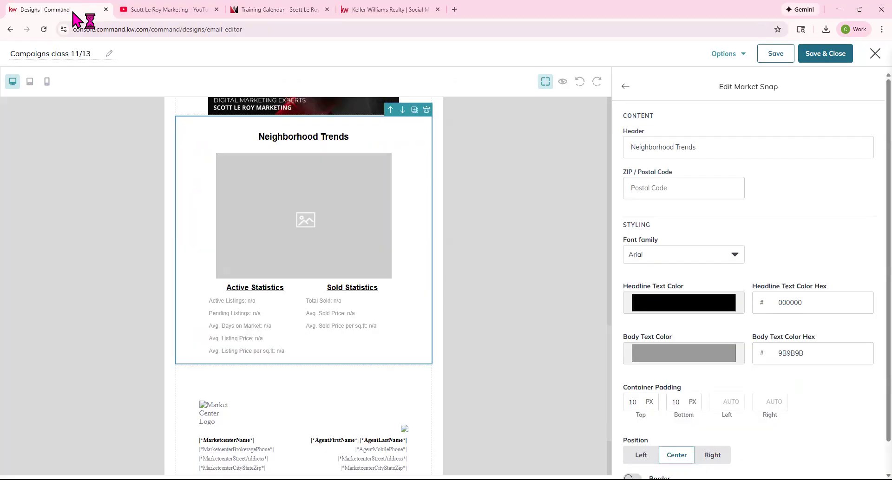
click(663, 194)
key(ctrl+v)
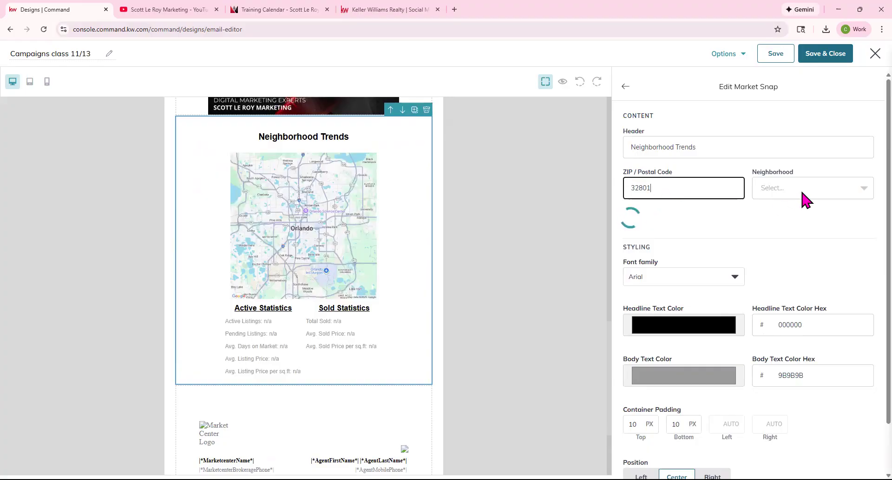
Choose the Lake Como neighborhood and change the heading from Neighborhood Trends to Lake Como.
click(806, 199)
scroll(807, 236, down, 2)
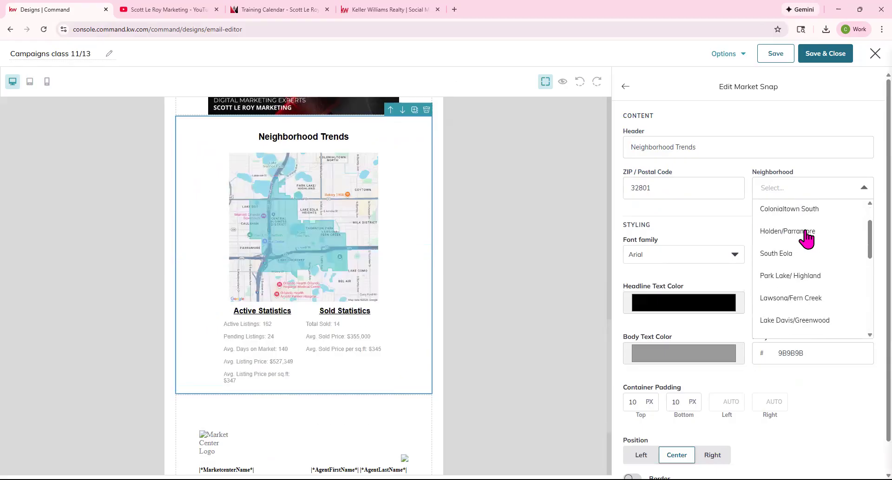
scroll(807, 238, down, 5)
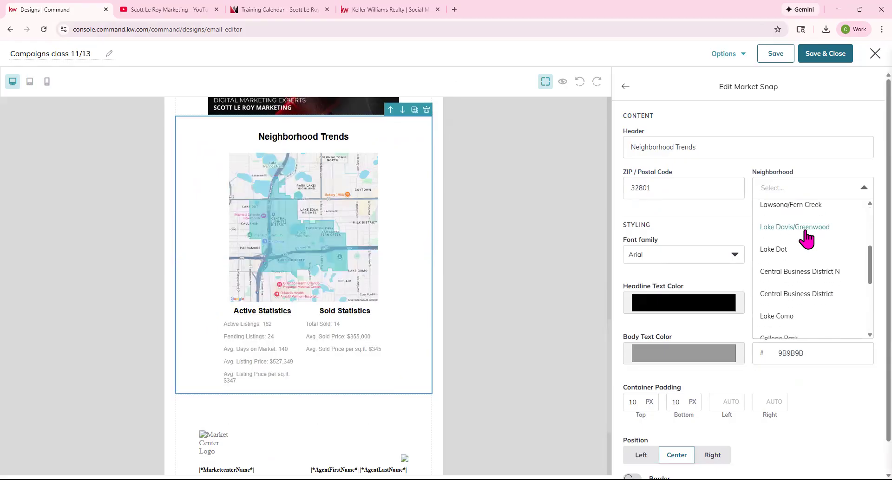
click(789, 229)
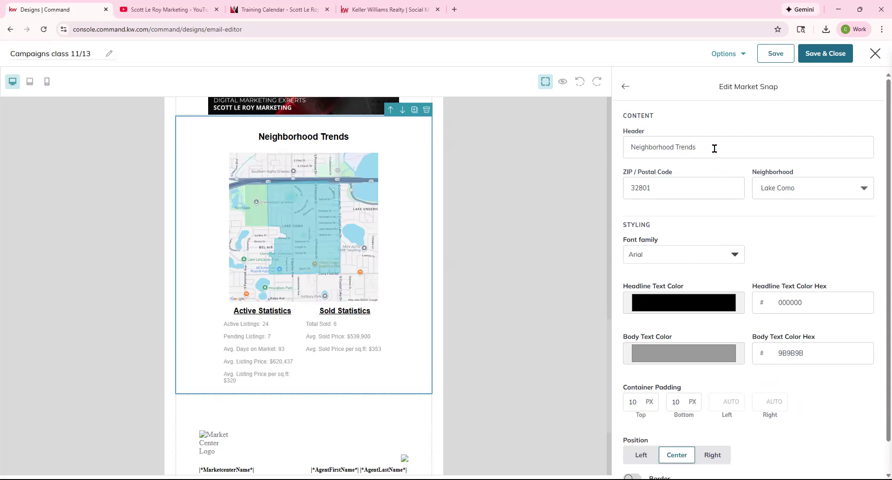
drag(715, 149, 619, 158)
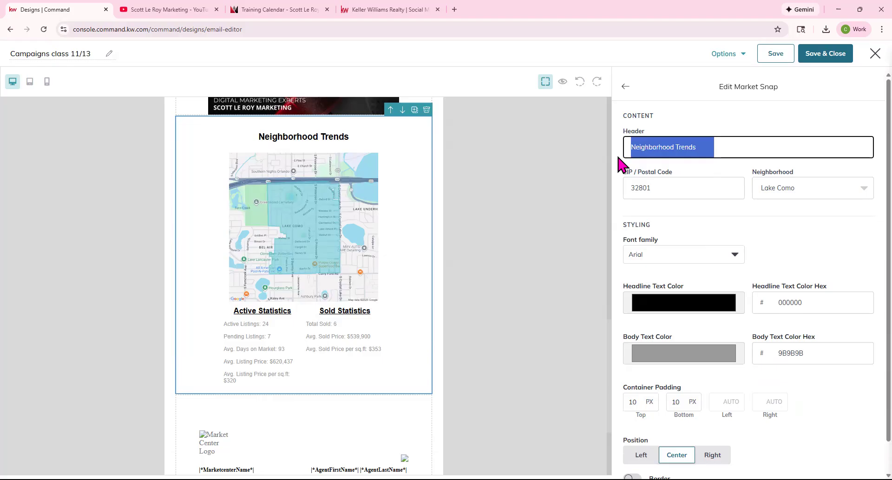
text(Lake Como)
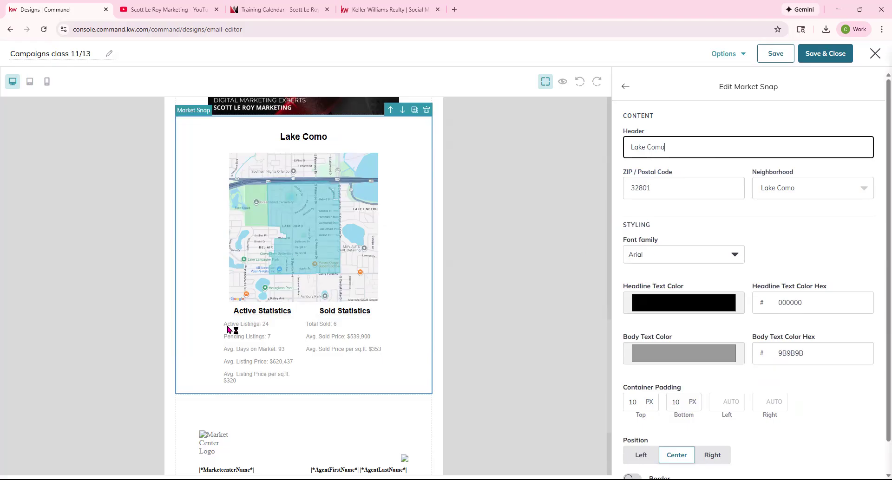
scroll(742, 314, down, 1)
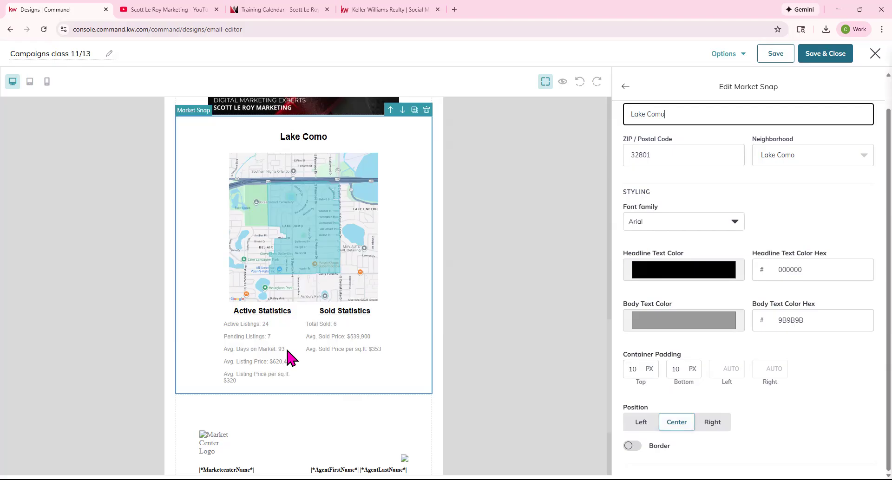
Close the Lake Como Market Snap settings to return to the content blocks list.
scroll(398, 333, down, 3)
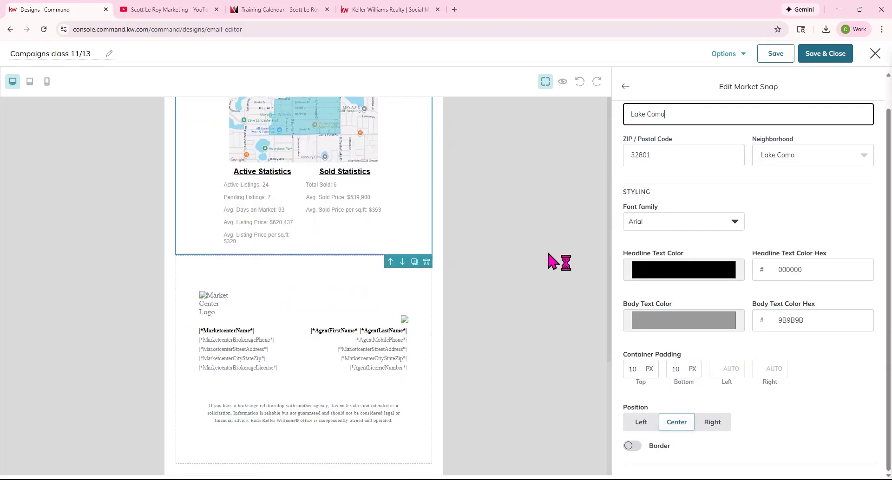
scroll(621, 88, up, 1)
scroll(342, 253, up, 3)
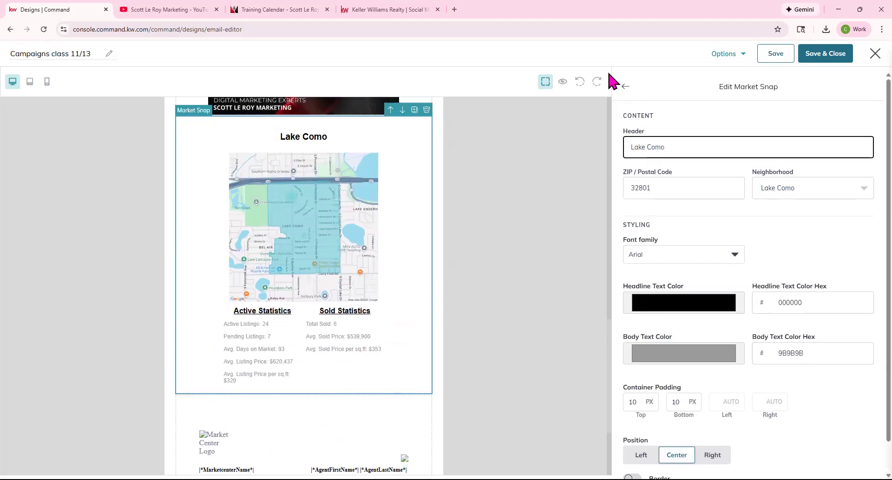
click(624, 89)
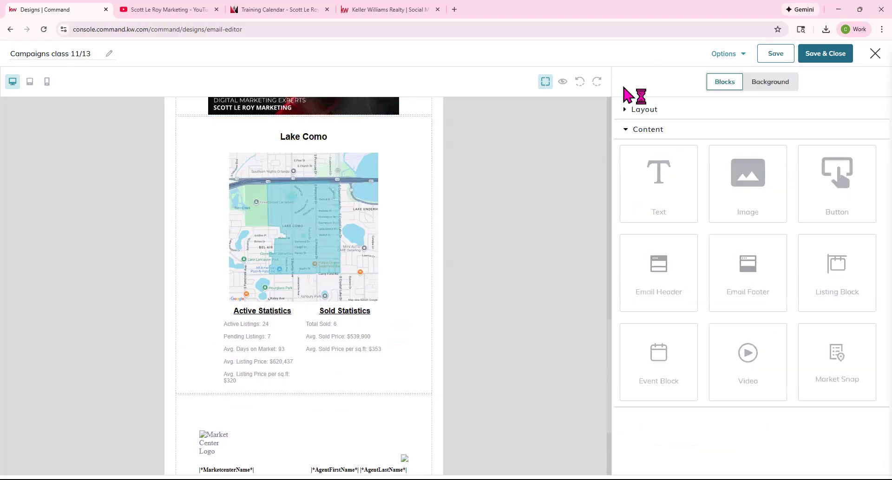
scroll(358, 344, up, 10)
scroll(352, 334, up, 7)
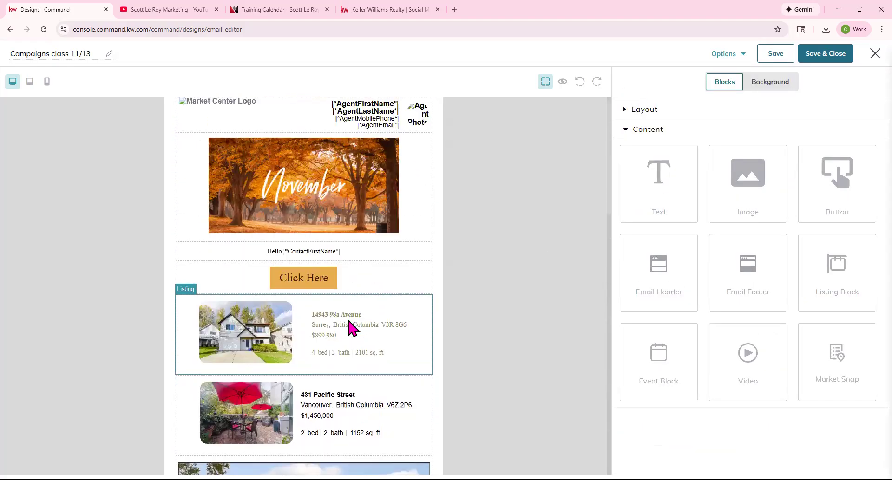
scroll(350, 320, down, 7)
scroll(349, 319, up, 15)
scroll(350, 316, up, 2)
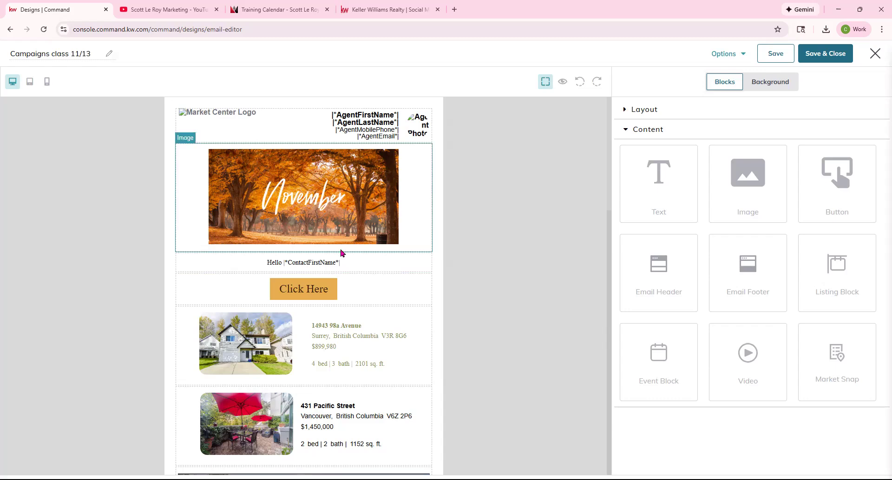
click(727, 57)
click(725, 104)
drag(384, 263, 316, 259)
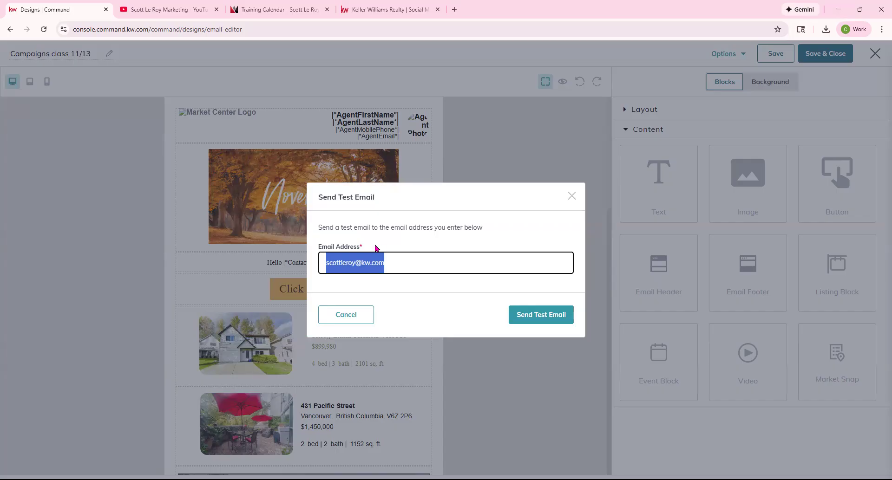
click(573, 197)
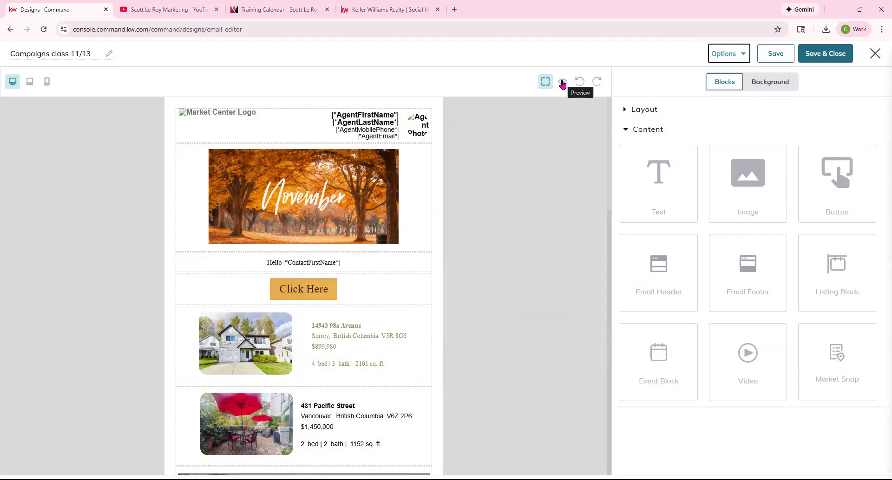
click(562, 82)
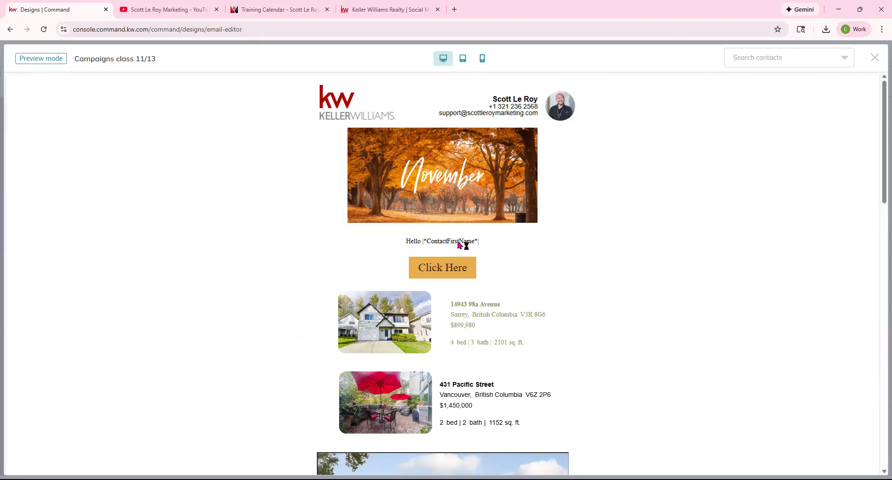
click(774, 56)
click(758, 191)
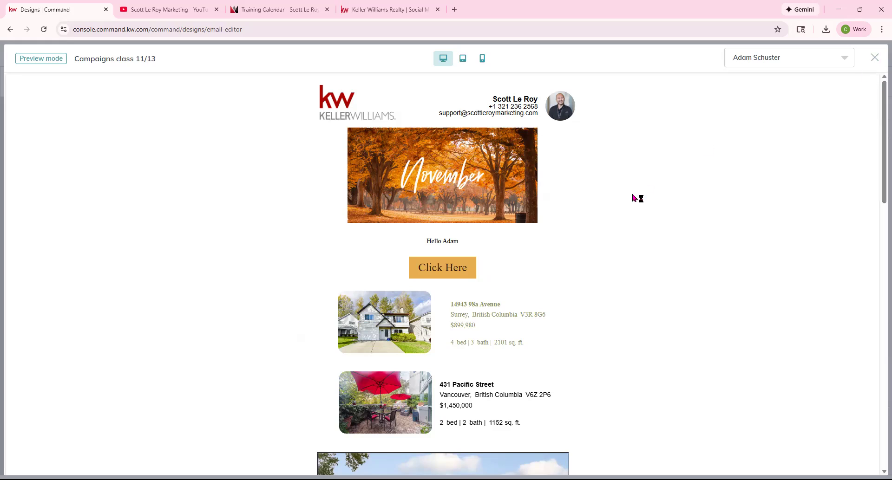
scroll(634, 199, down, 15)
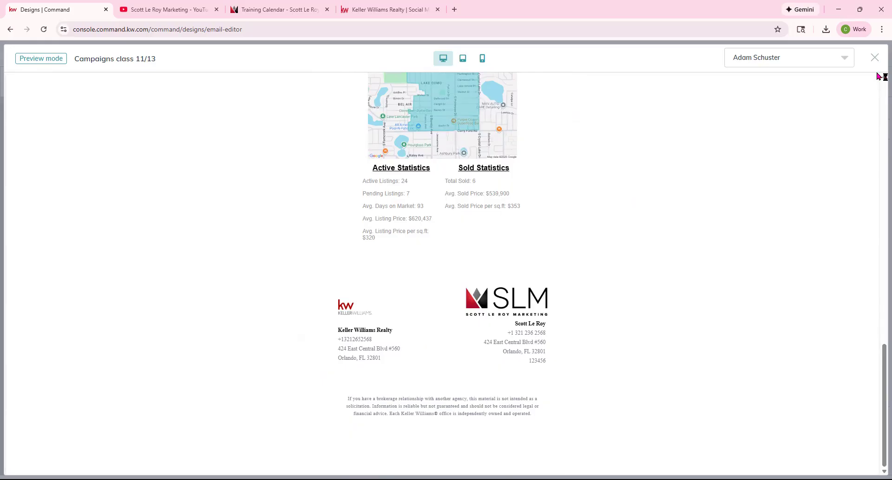
click(875, 57)
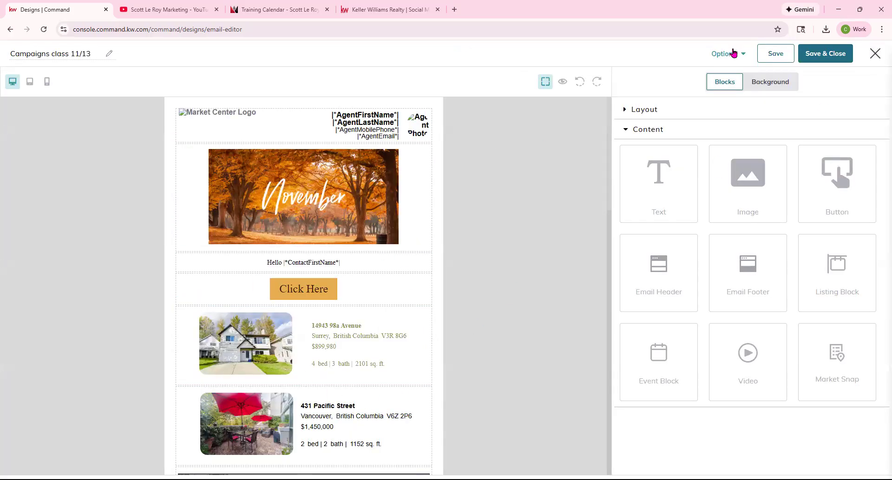
Save the Campaigns class 11/13 design and exit the editor back to Designs.
click(774, 56)
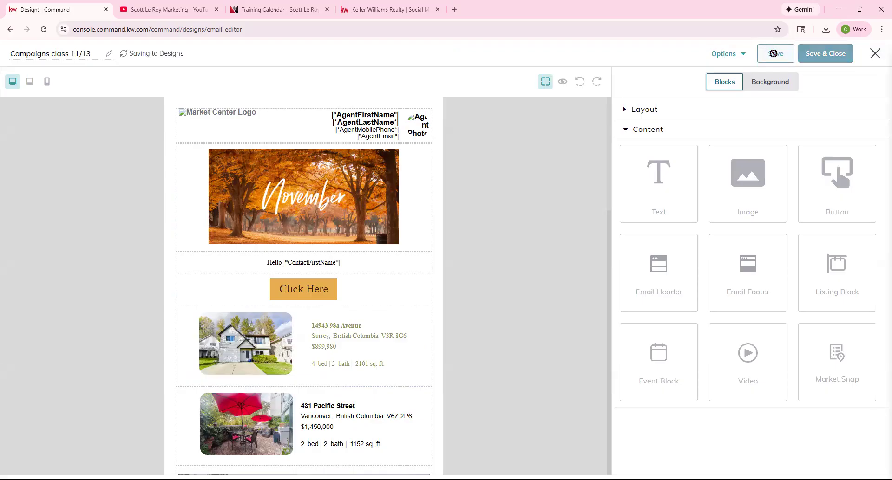
click(876, 54)
click(535, 283)
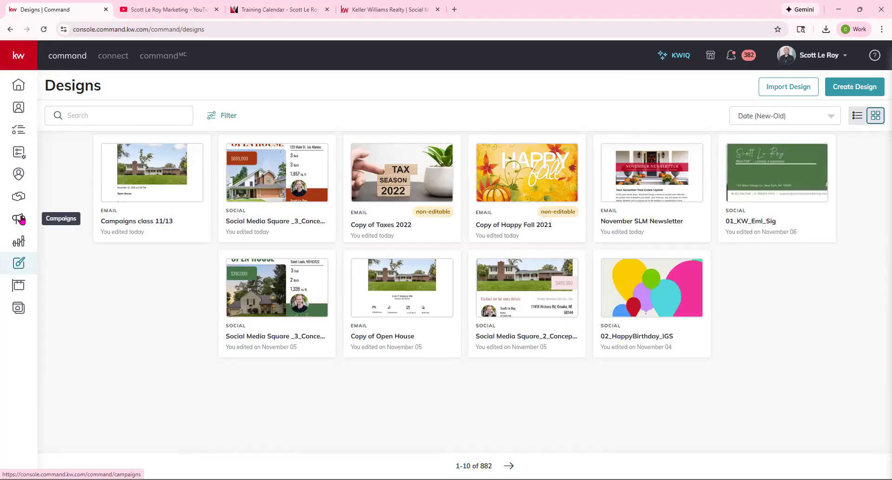
Create a new email design from the Happy New Year template.
click(852, 89)
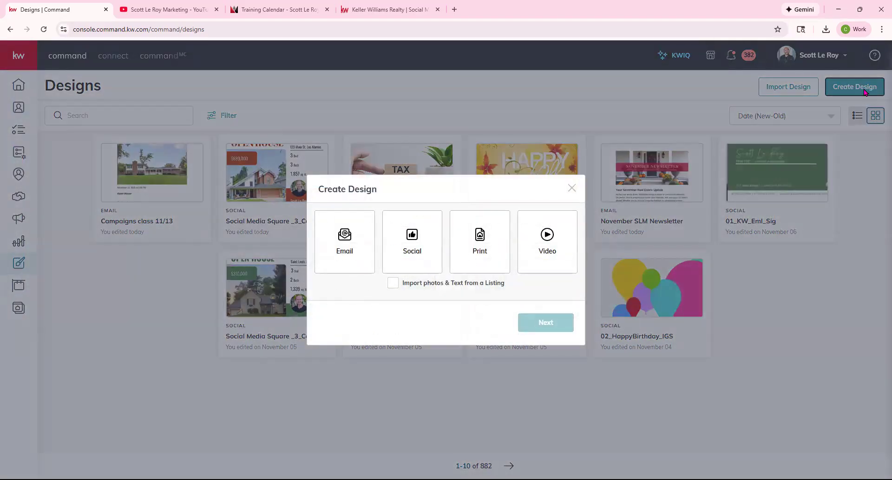
click(358, 258)
click(534, 326)
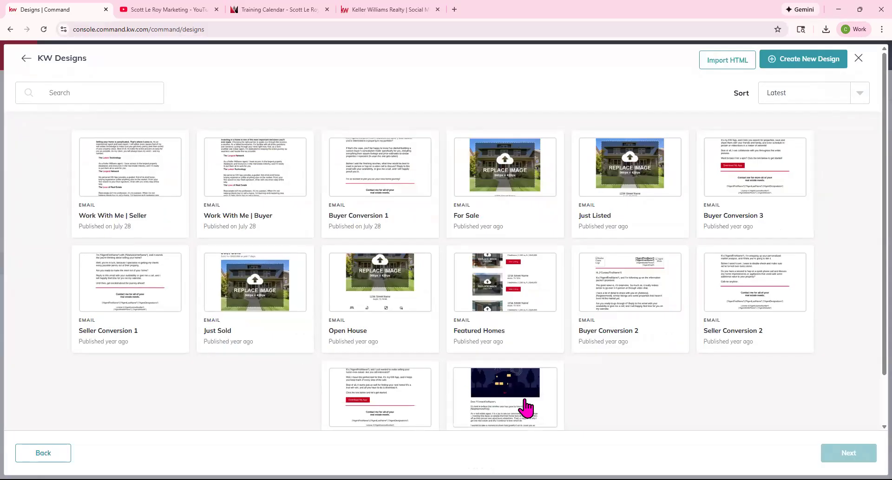
scroll(524, 408, down, 1)
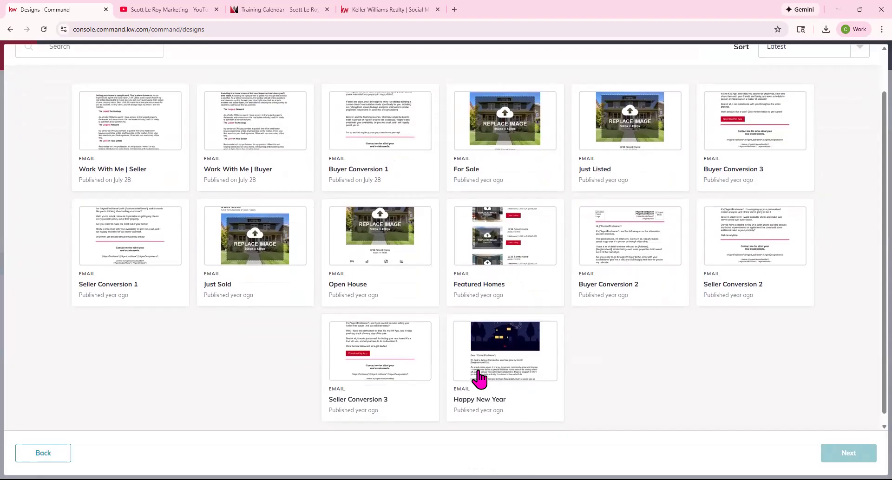
click(514, 397)
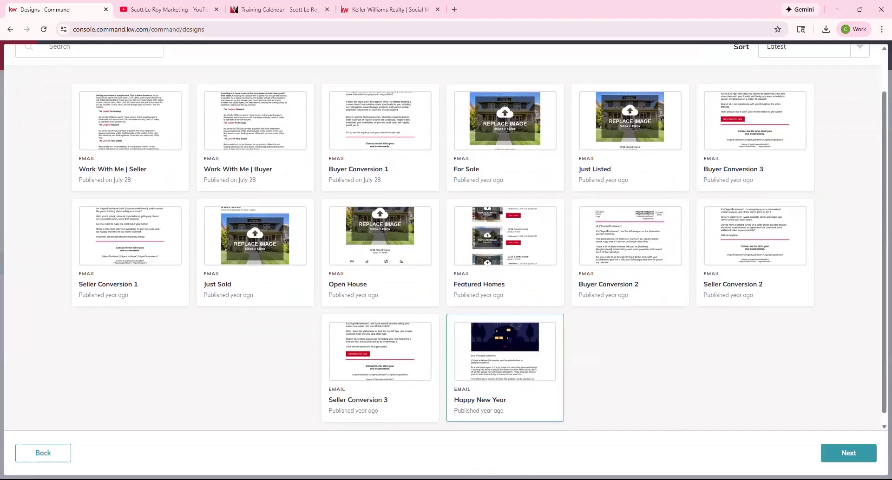
click(874, 454)
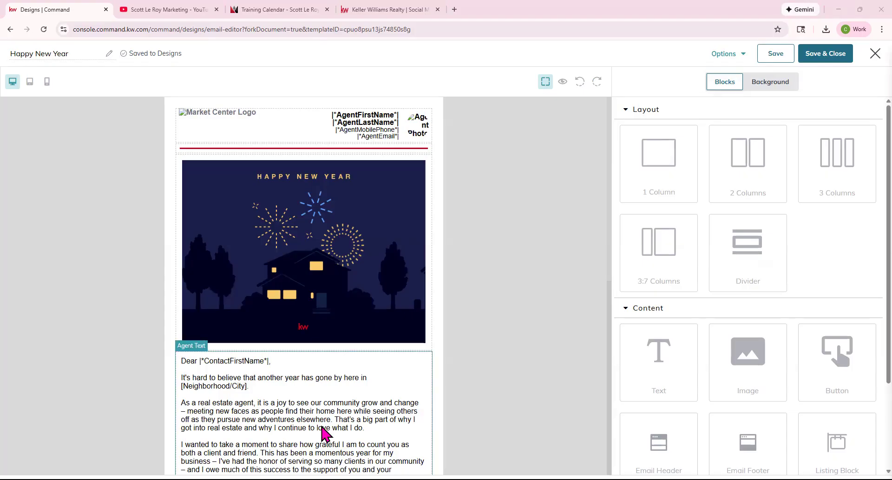
scroll(367, 272, down, 1)
scroll(367, 273, down, 8)
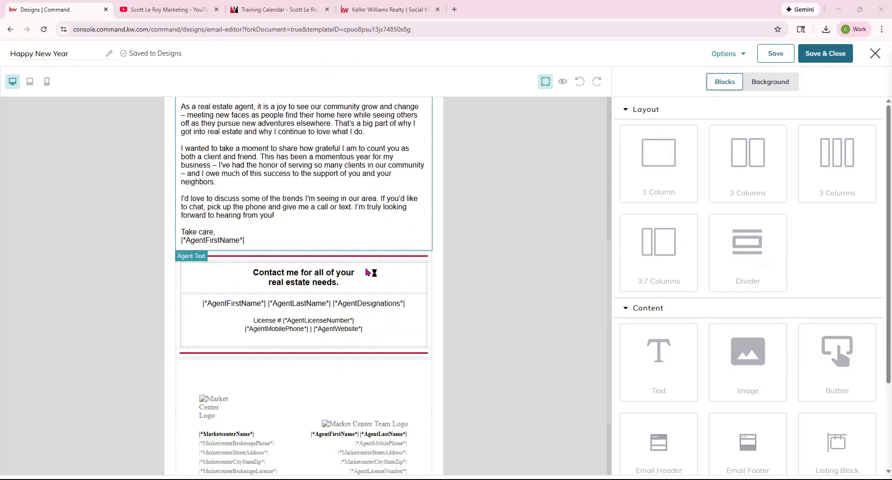
scroll(362, 271, up, 2)
scroll(362, 271, up, 1)
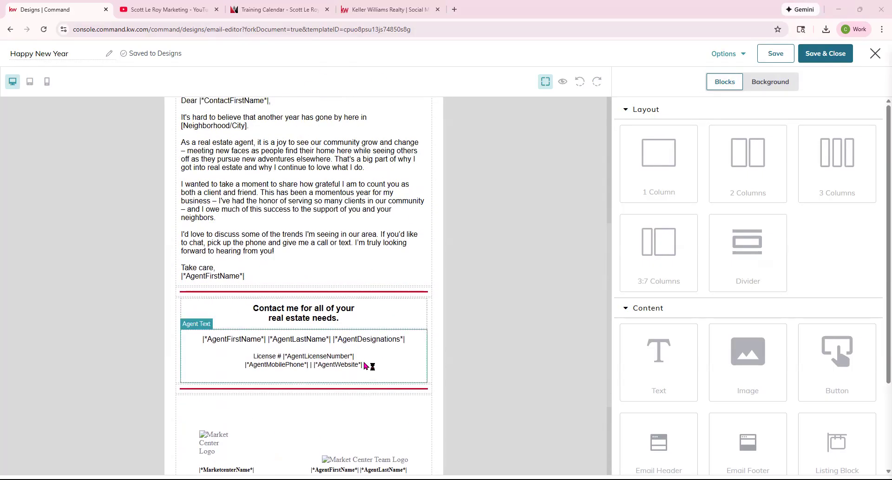
click(563, 82)
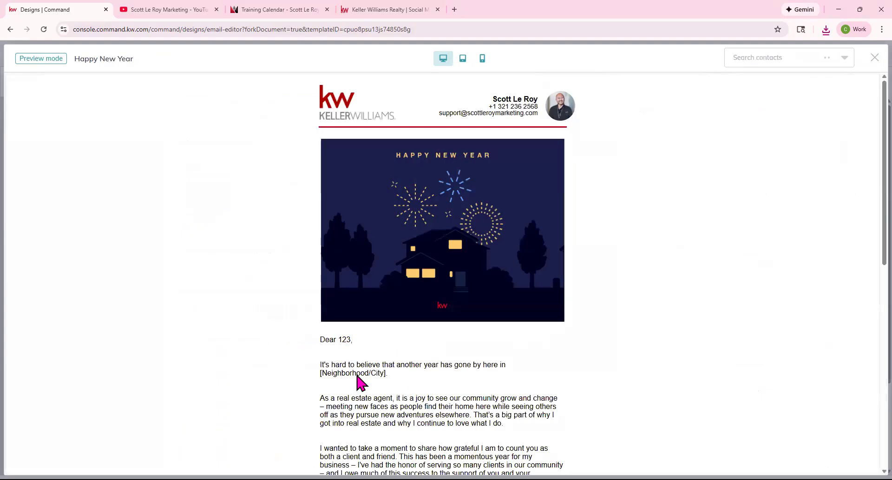
scroll(367, 347, down, 2)
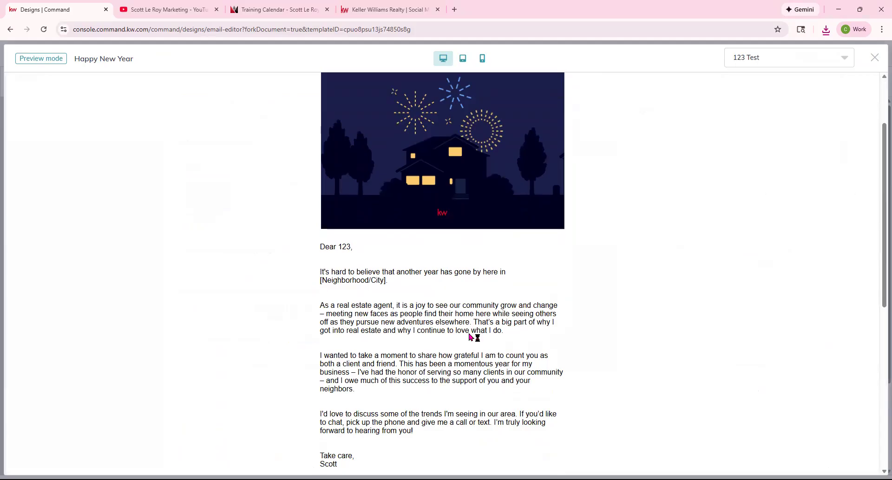
scroll(470, 337, down, 6)
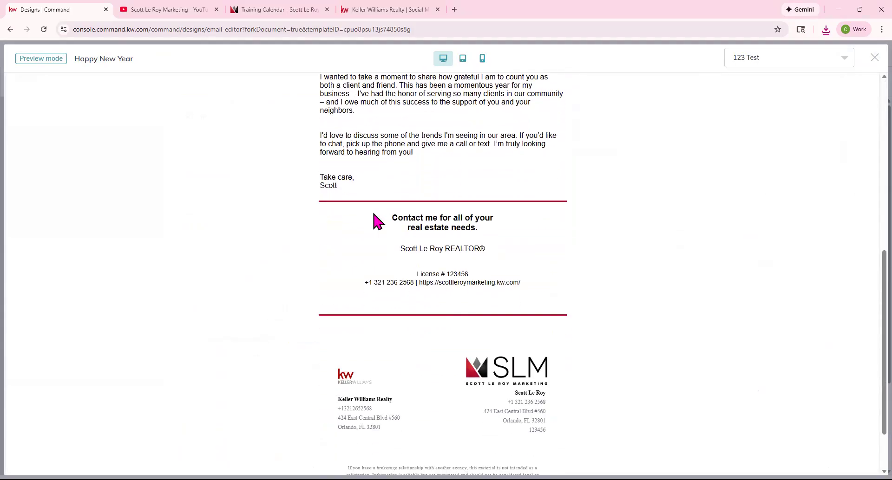
scroll(442, 385, down, 2)
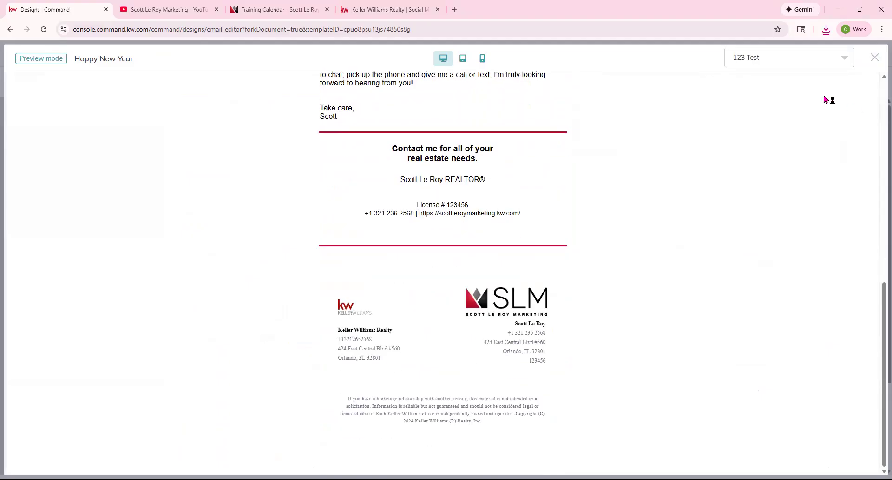
click(875, 58)
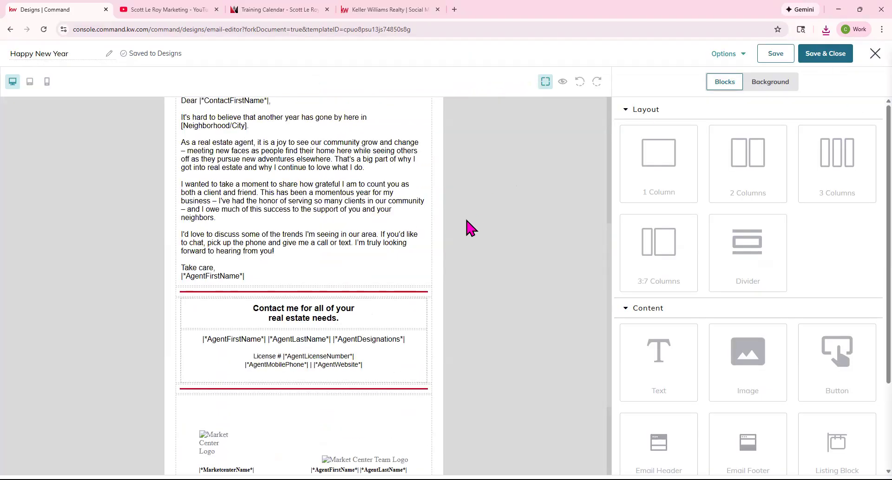
scroll(467, 221, up, 6)
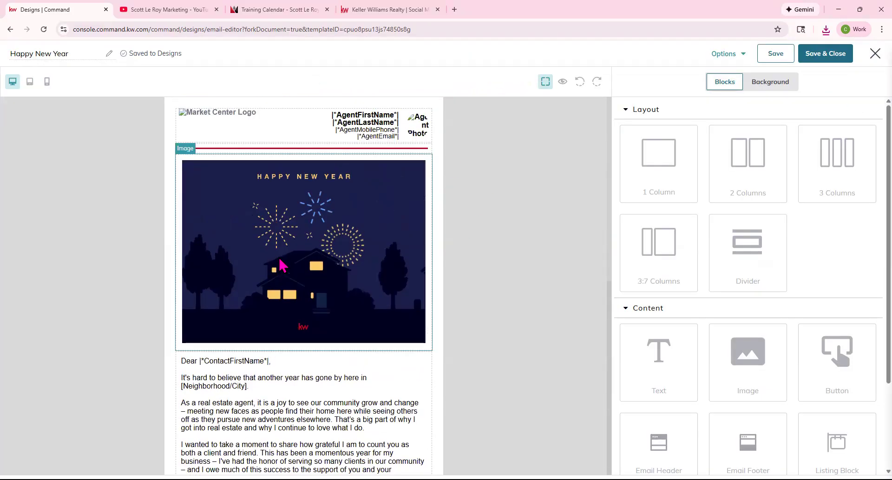
Replace the Happy New Year header image with the uploaded Thanksgiving picture.
click(312, 225)
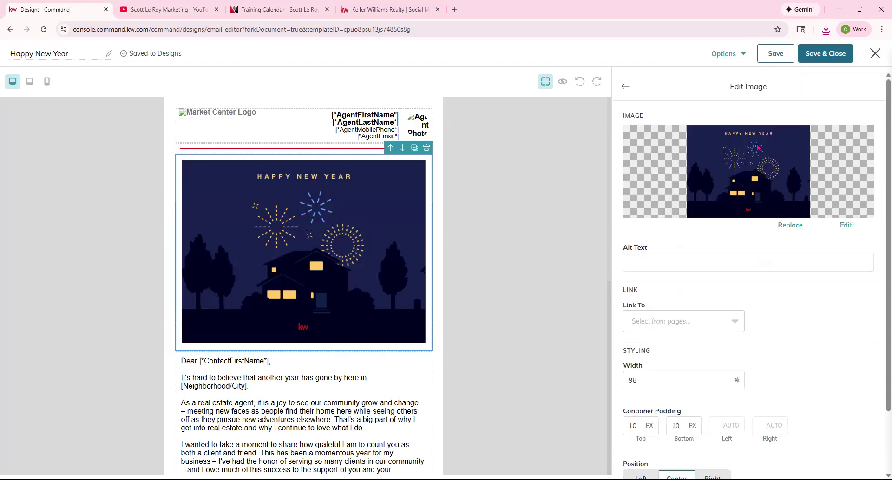
click(784, 227)
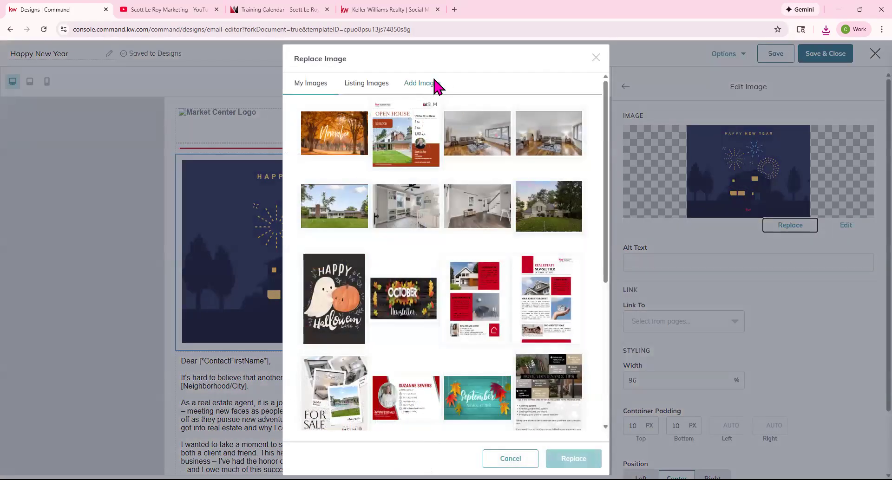
click(436, 84)
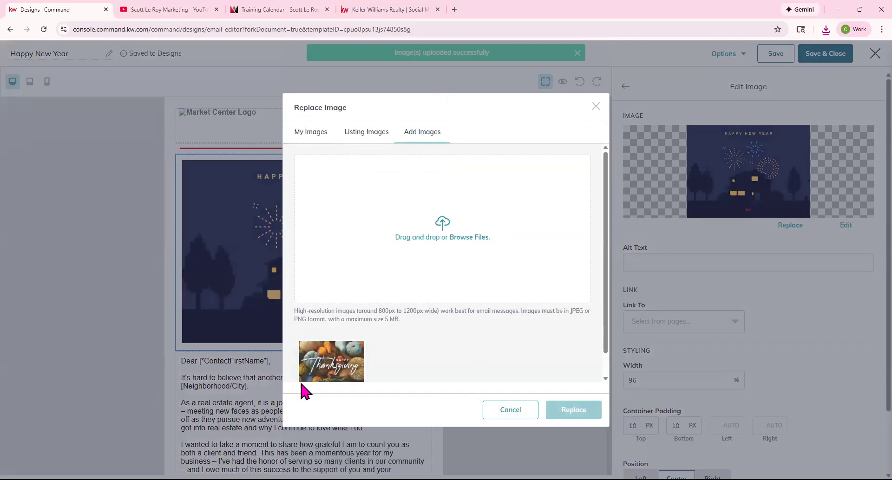
click(320, 367)
click(566, 413)
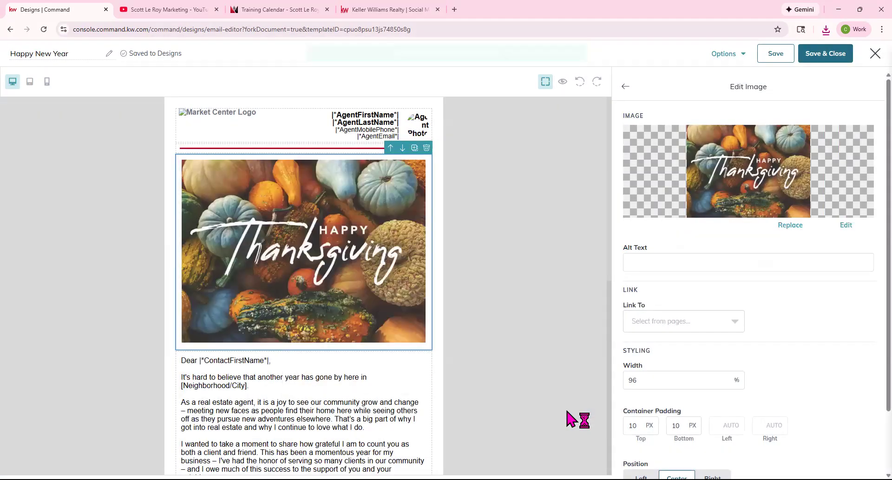
Recolour the divider to the image's orange (c56c2e) and move it below the image.
click(310, 149)
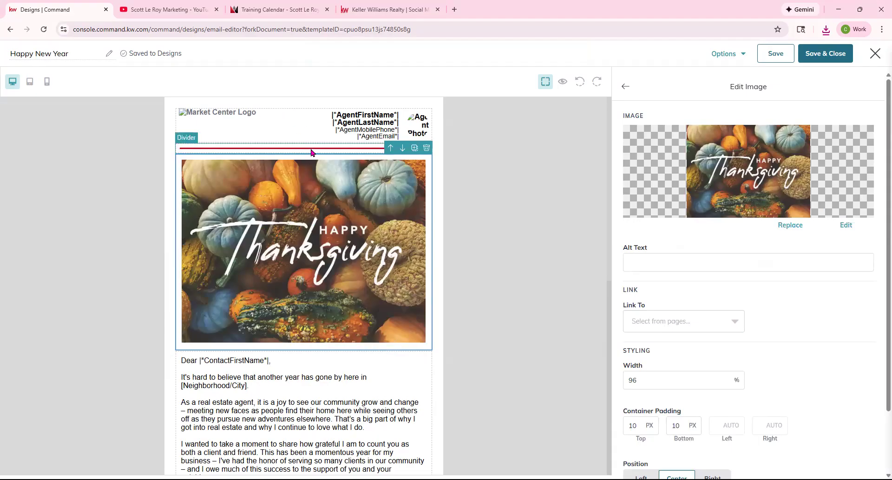
click(644, 197)
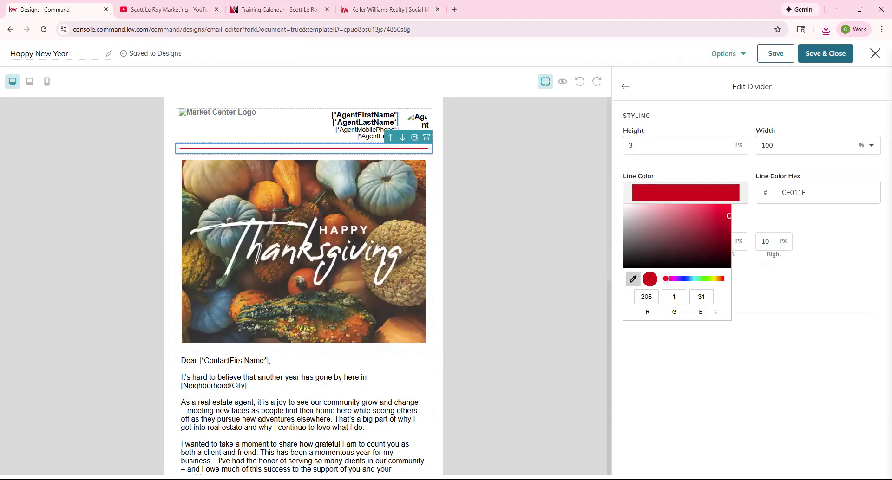
click(337, 229)
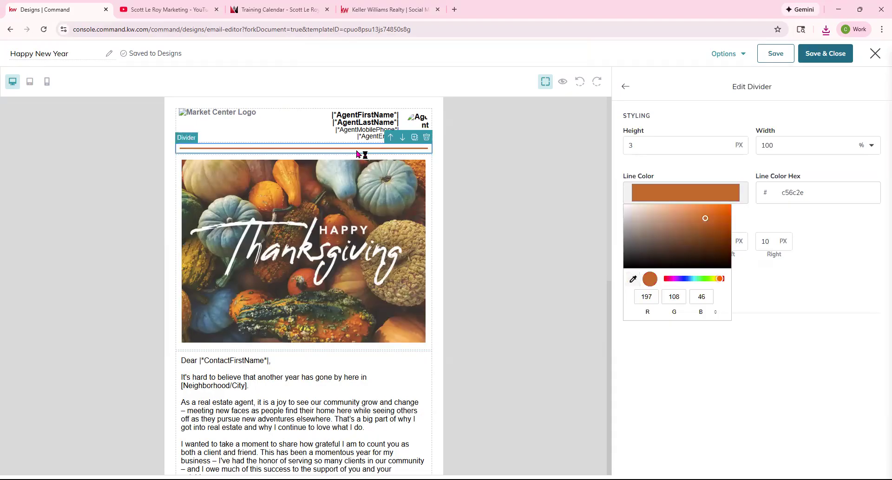
drag(357, 154, 361, 353)
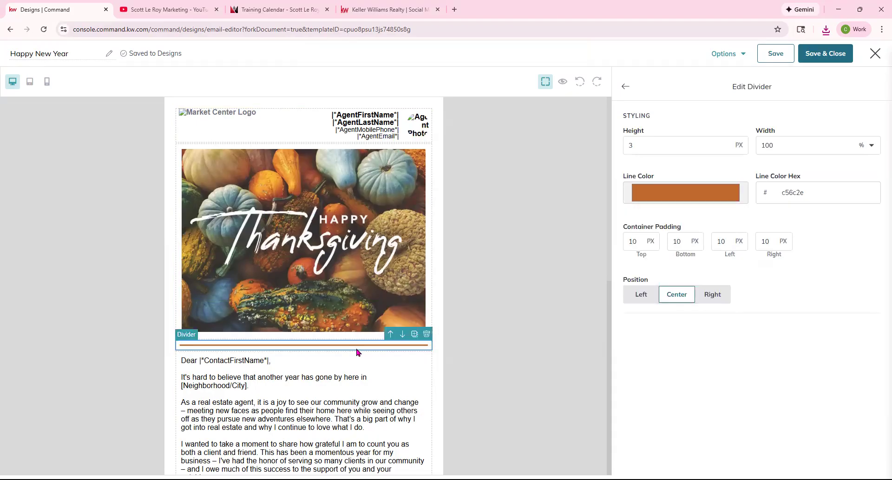
scroll(464, 310, down, 2)
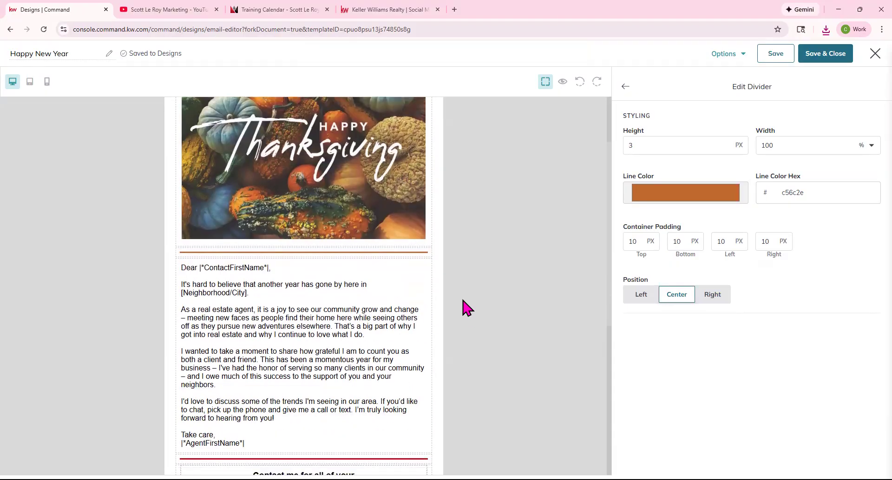
Select the letter body text and the |*AgentFirstName*| tag in its closing.
click(238, 306)
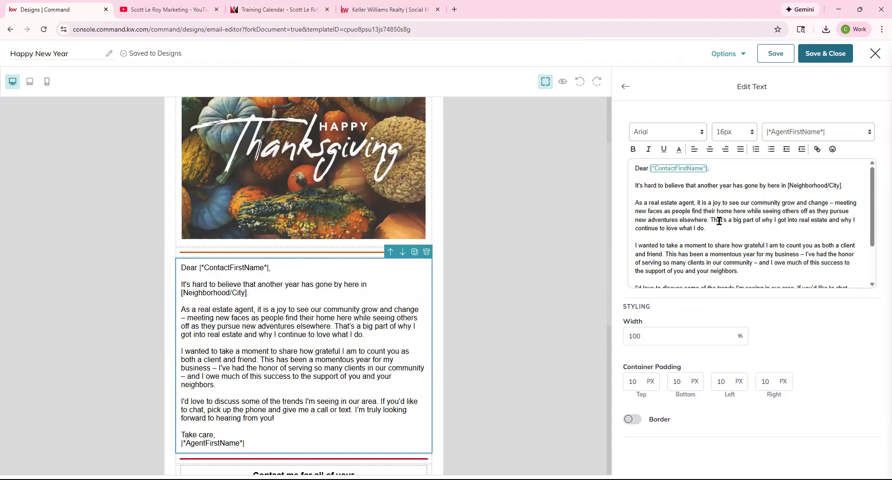
scroll(771, 243, down, 1)
scroll(776, 239, down, 1)
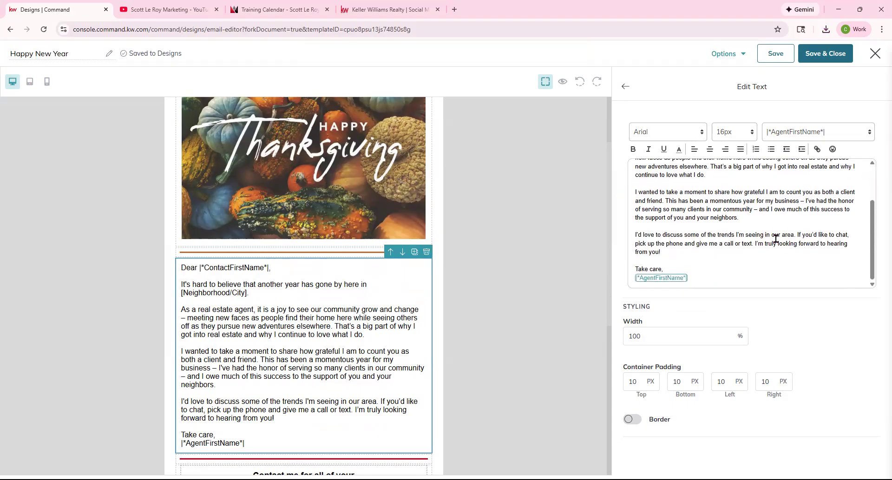
drag(632, 279, 704, 278)
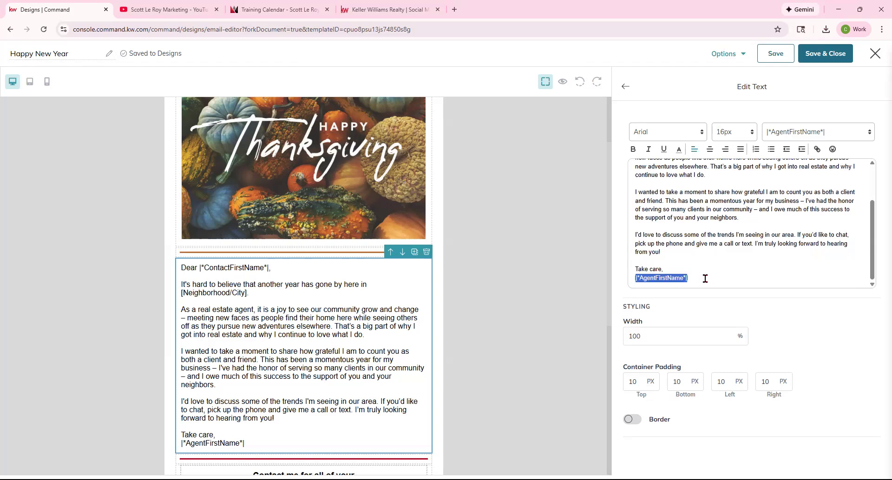
click(832, 148)
Recolour the two lower dividers to match the orange top divider.
scroll(317, 344, down, 3)
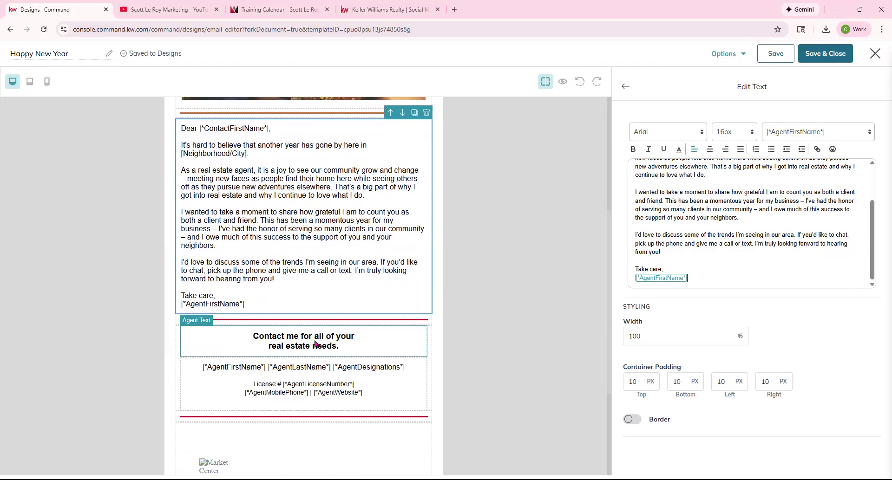
click(318, 322)
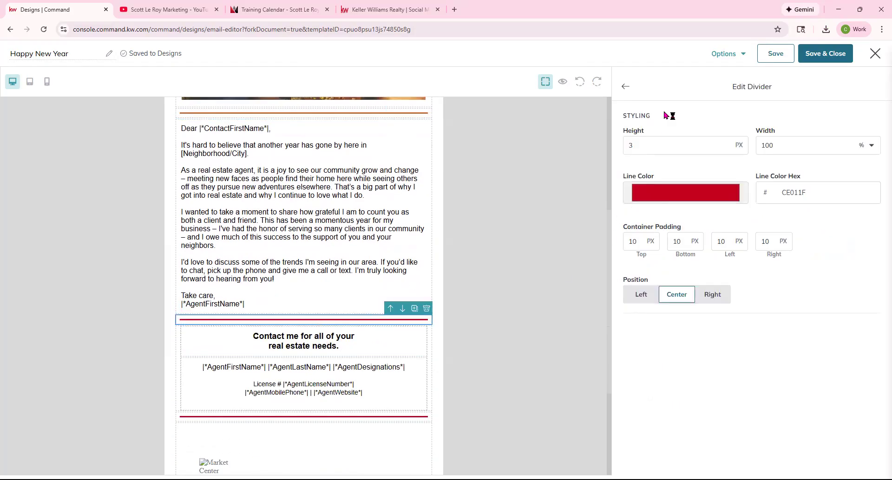
click(675, 194)
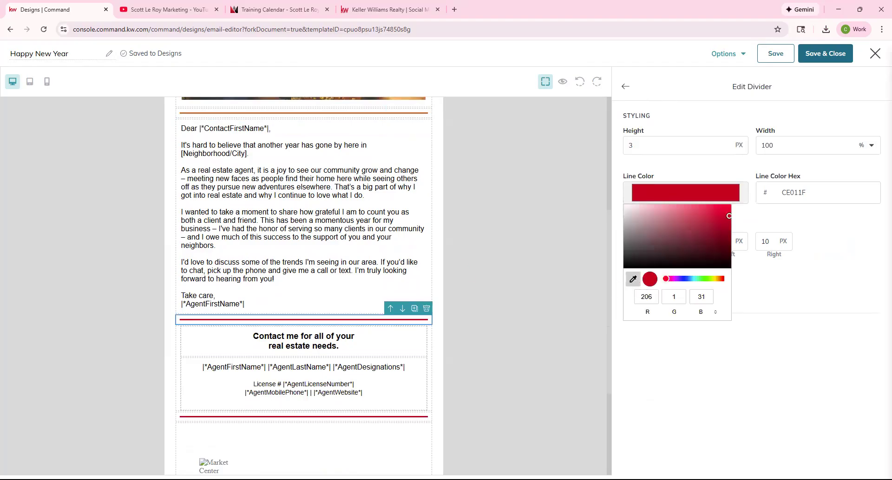
click(381, 112)
click(388, 418)
click(664, 199)
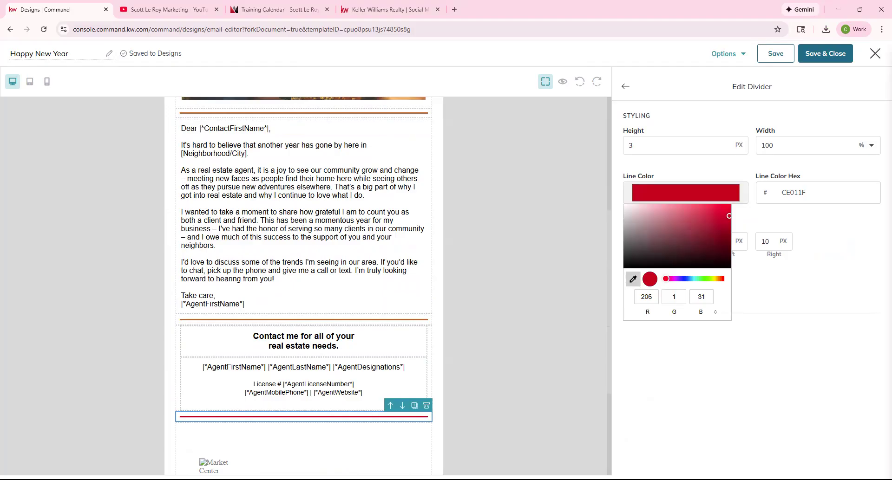
click(421, 320)
Preview the finished Thanksgiving email.
scroll(447, 332, down, 3)
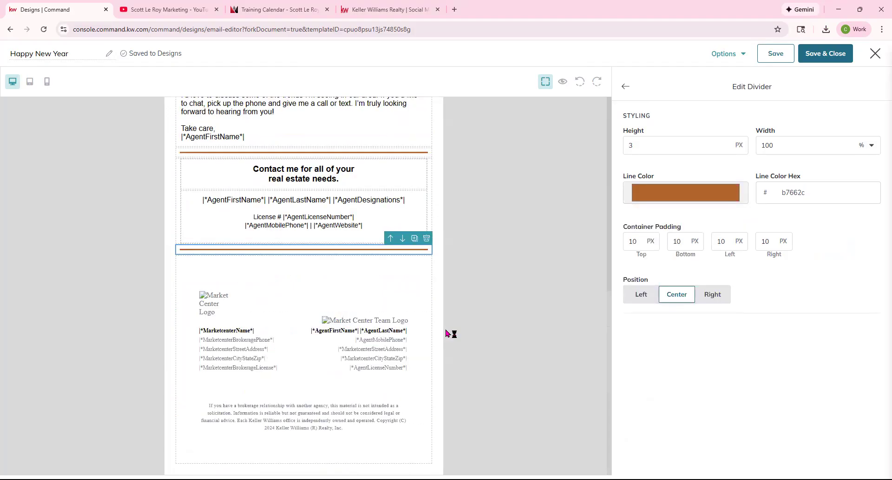
scroll(581, 134, up, 8)
click(563, 81)
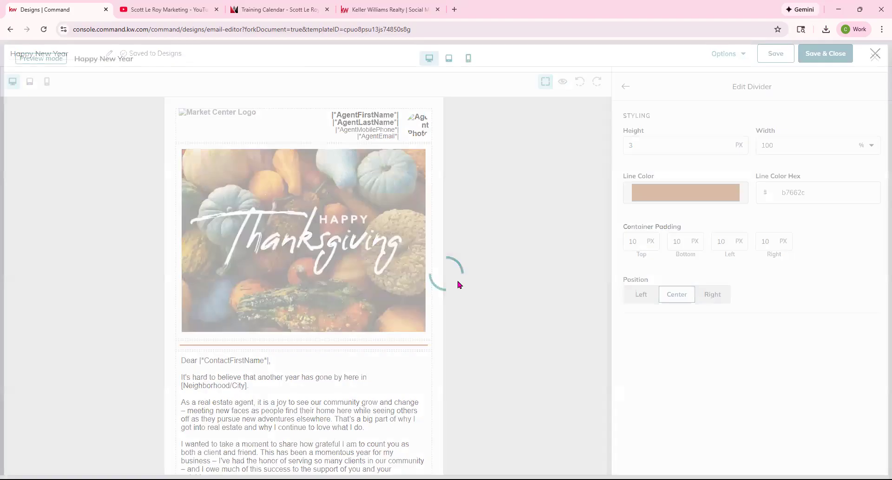
scroll(431, 311, down, 5)
scroll(431, 310, down, 5)
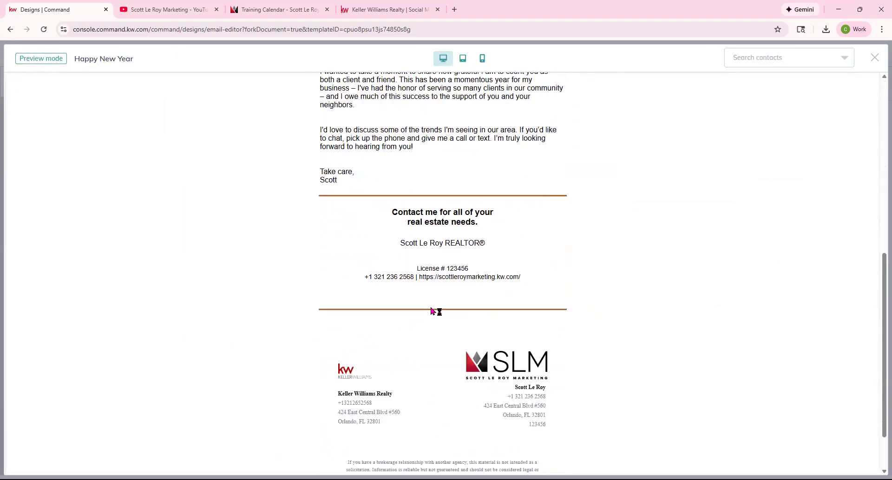
scroll(427, 309, up, 10)
Exit preview and cancel an attempt to close the editor.
scroll(484, 336, down, 4)
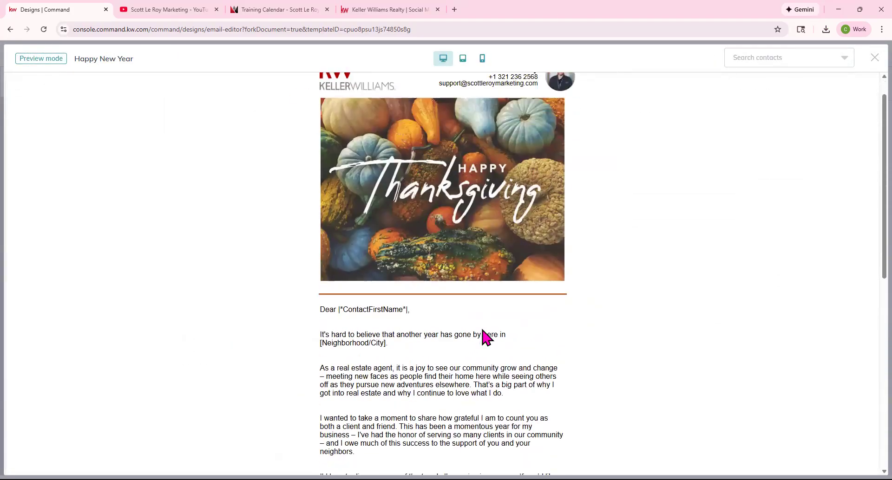
scroll(487, 329, up, 5)
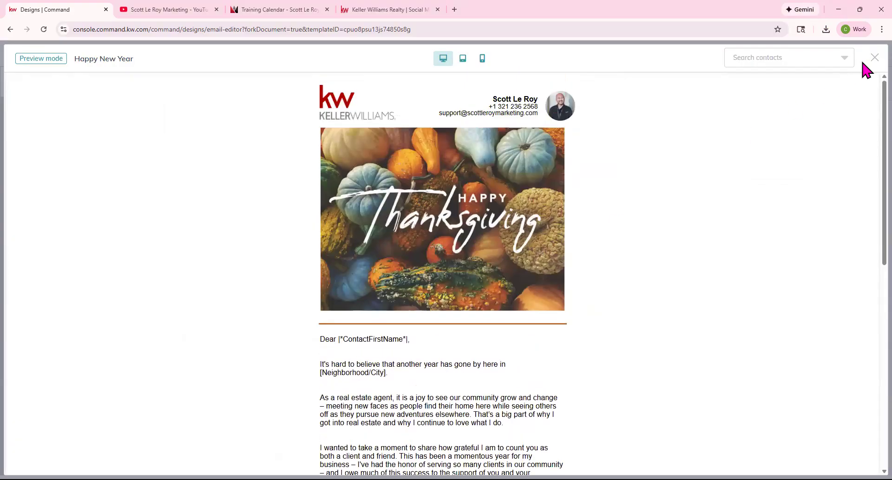
click(874, 57)
click(875, 53)
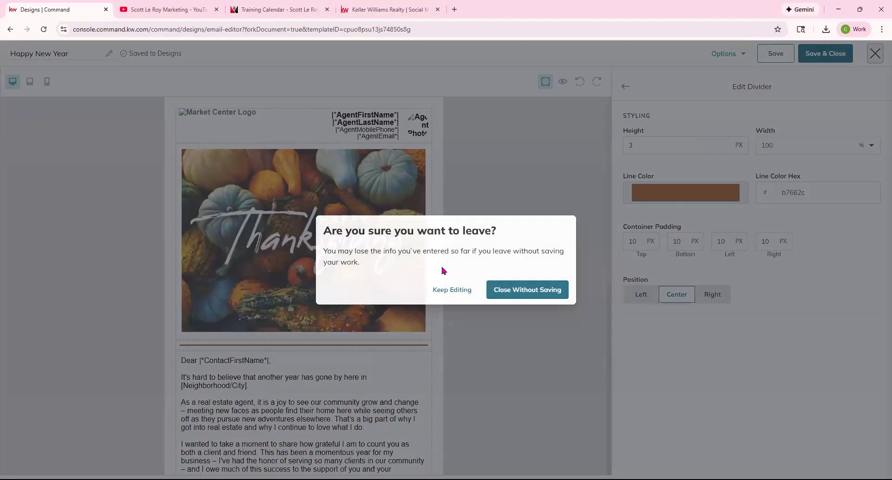
click(452, 290)
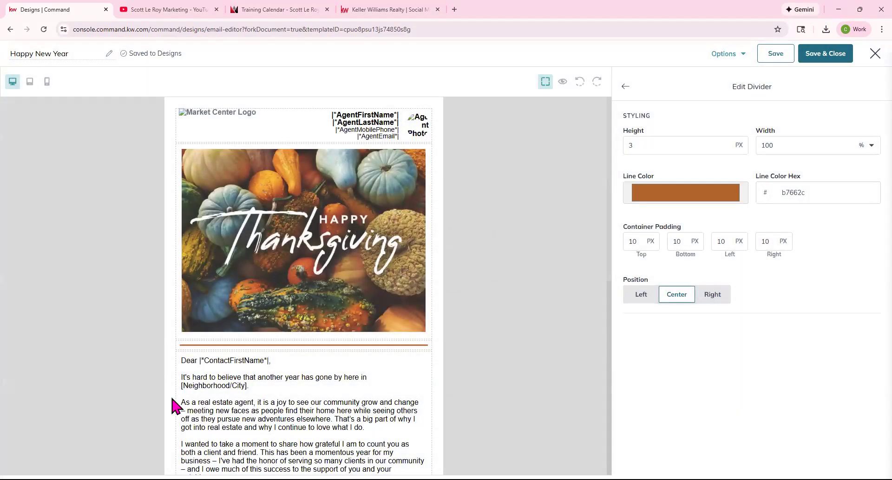
Add and remove a video block below the contact section, then close the editor without saving.
scroll(345, 335, down, 10)
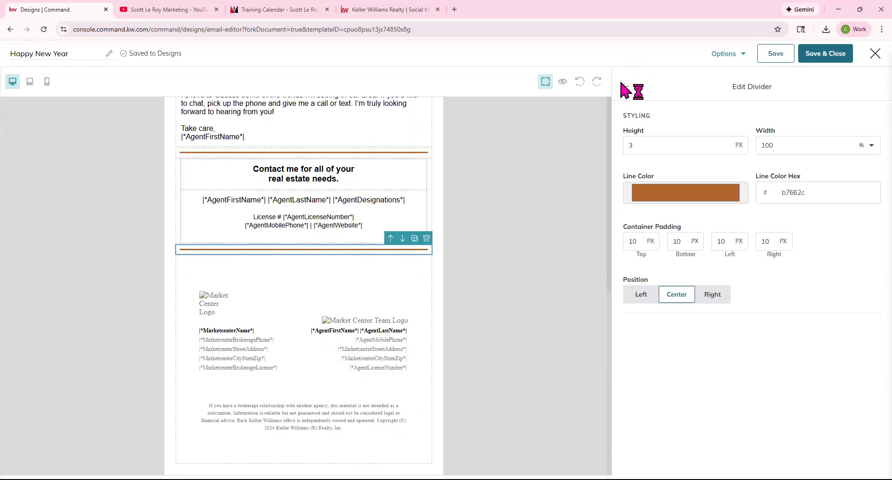
click(623, 87)
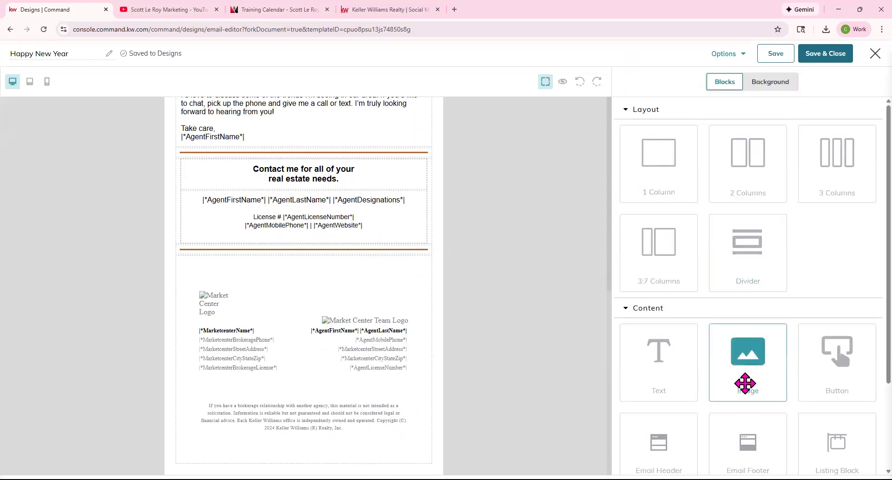
scroll(797, 364, down, 2)
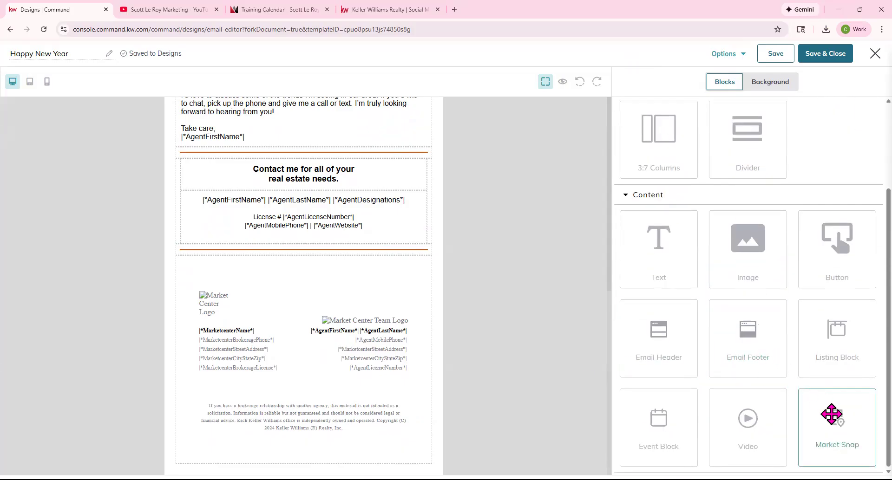
drag(754, 420, 390, 274)
click(426, 249)
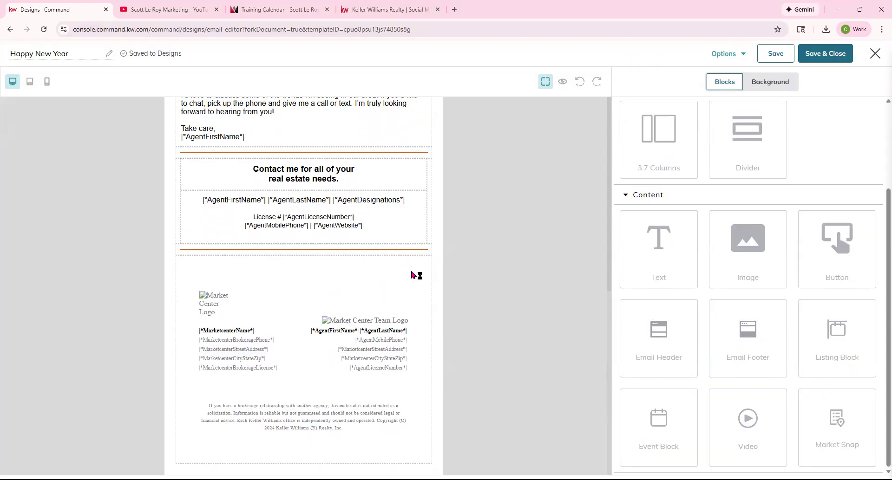
click(428, 163)
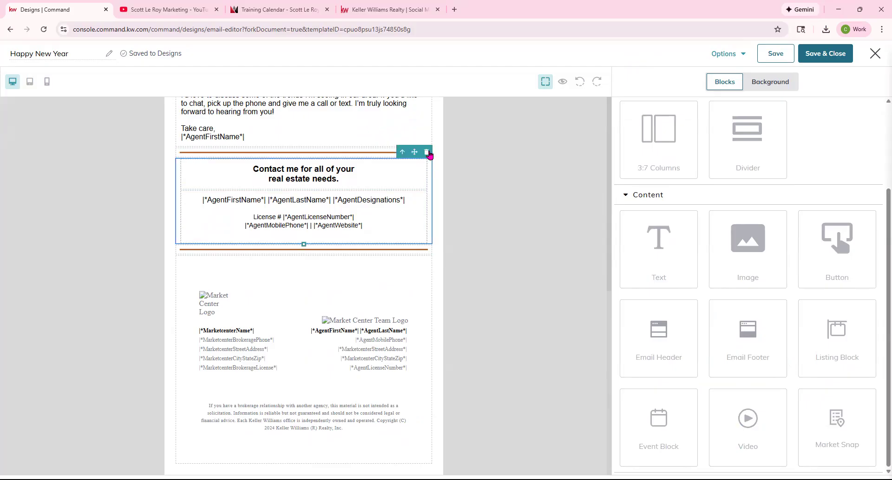
click(595, 202)
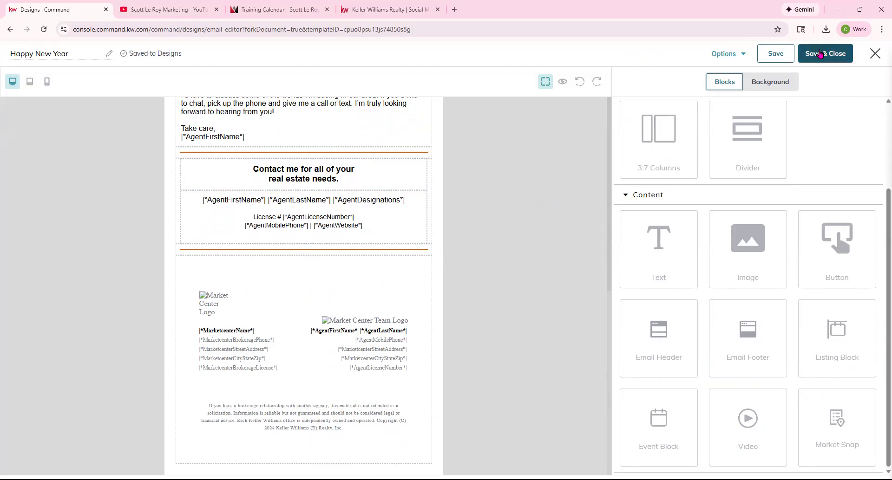
click(875, 53)
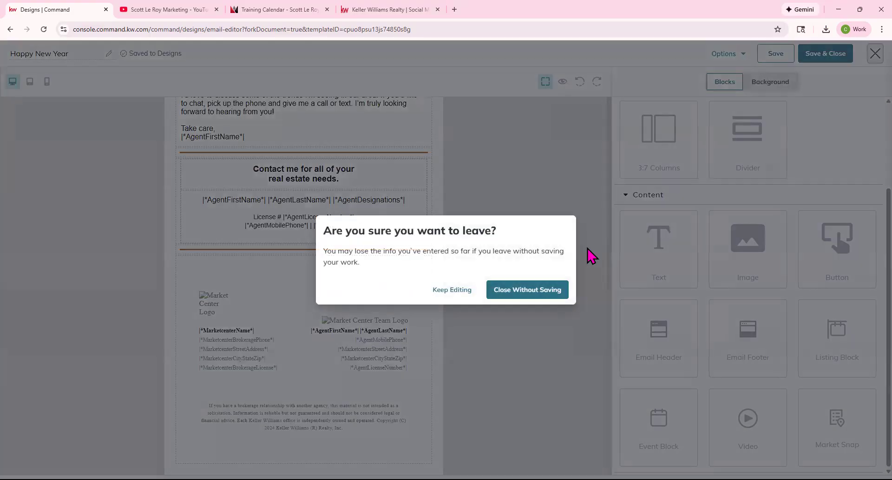
click(534, 293)
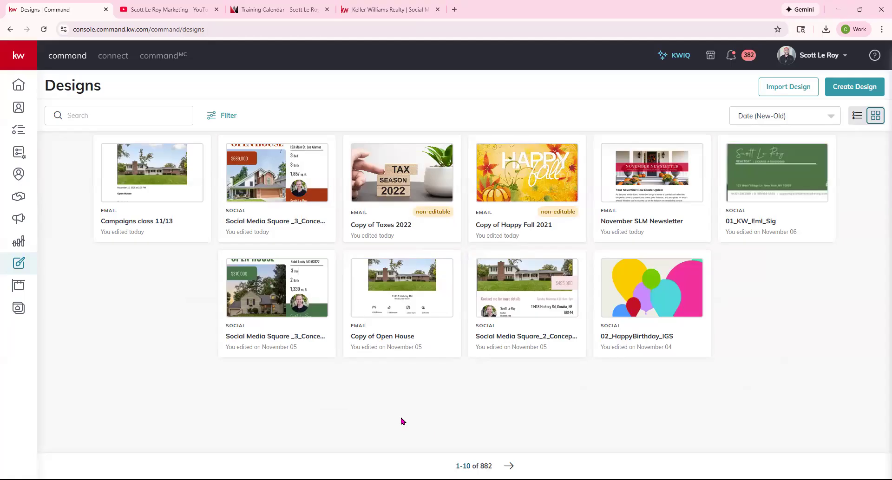
Switch from Designs to the Campaigns dashboard via the megaphone sidebar icon.
click(19, 219)
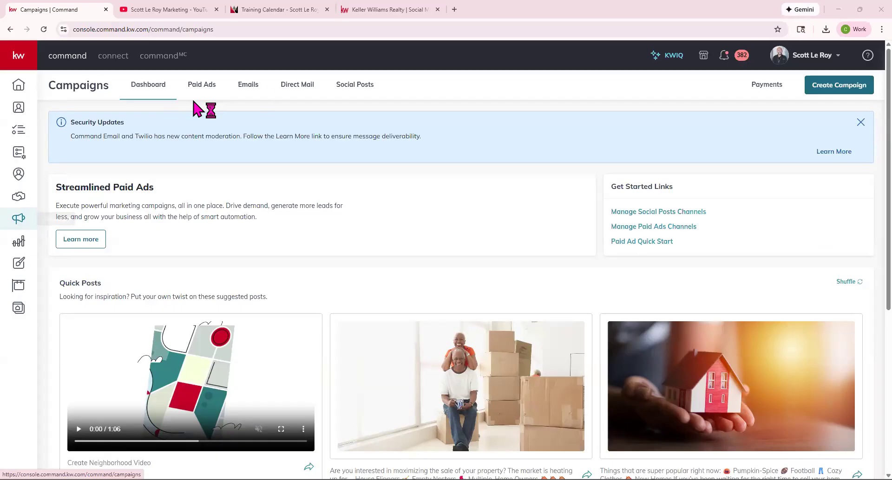
Open the Emails list, dismiss both notices, and check the date-range and goal filters.
click(255, 96)
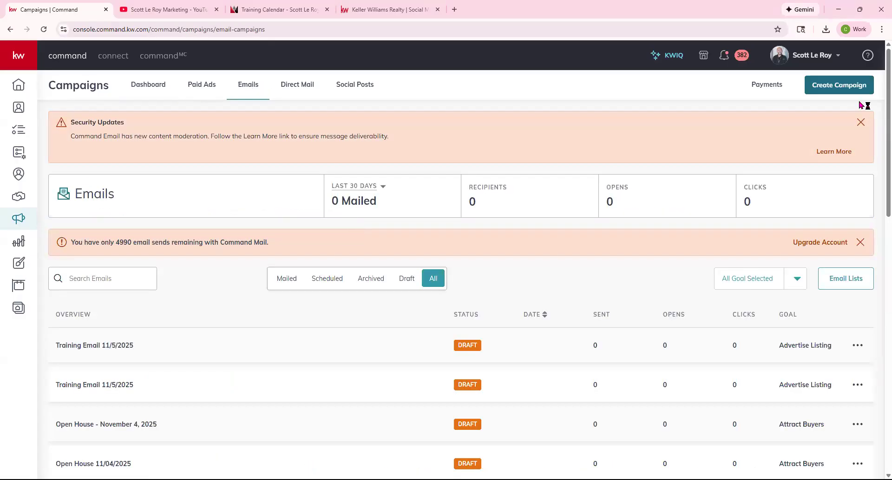
click(861, 123)
click(861, 190)
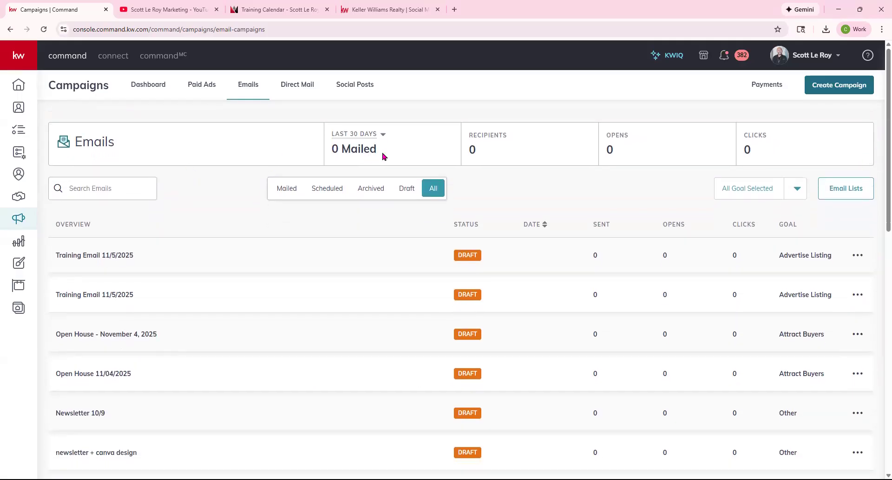
click(380, 135)
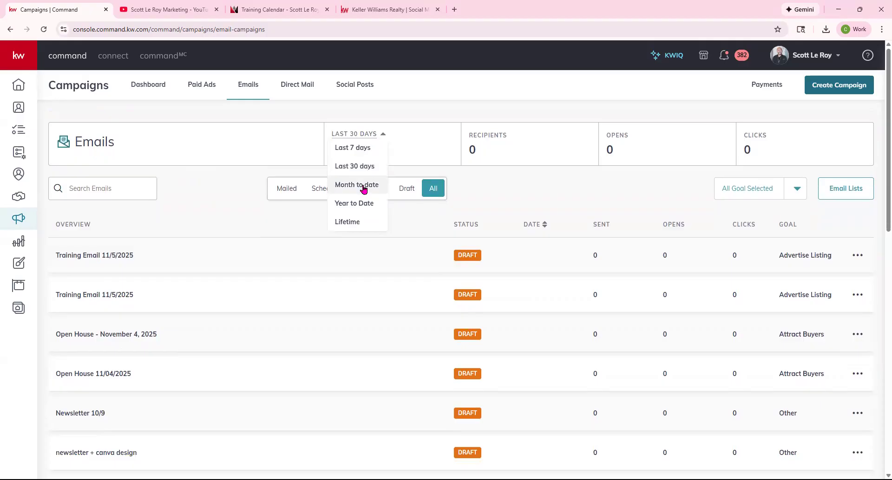
click(479, 110)
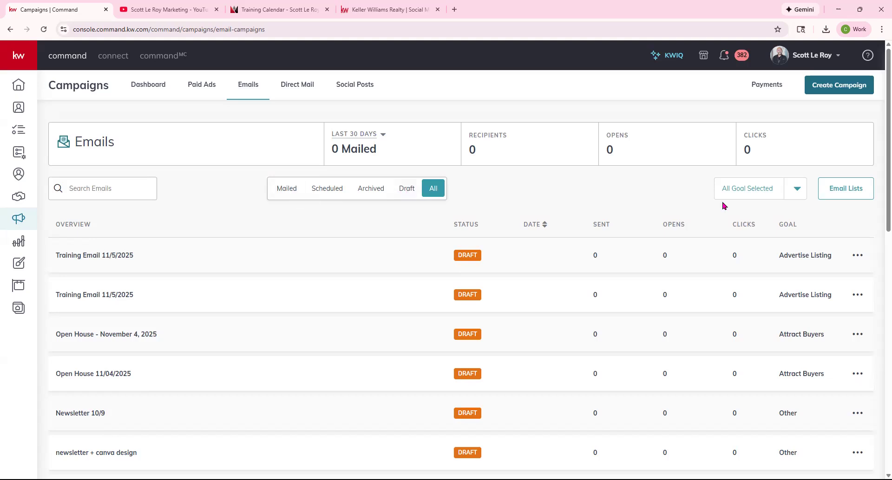
click(793, 198)
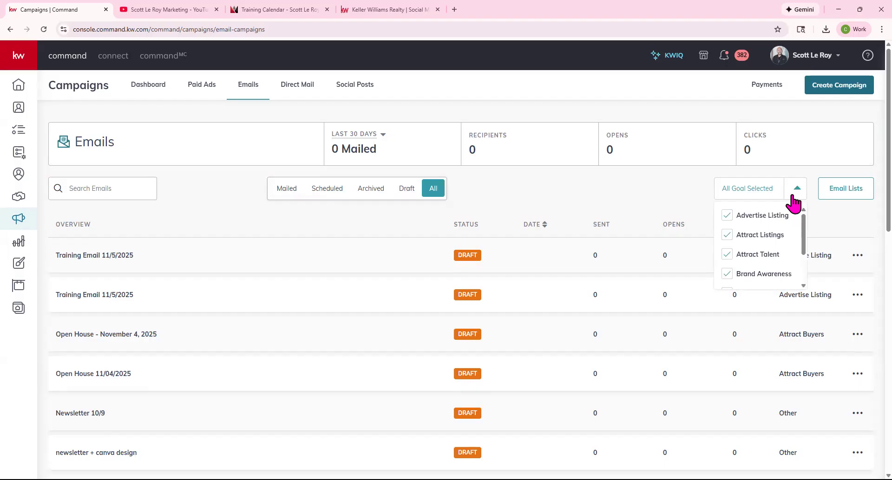
click(849, 187)
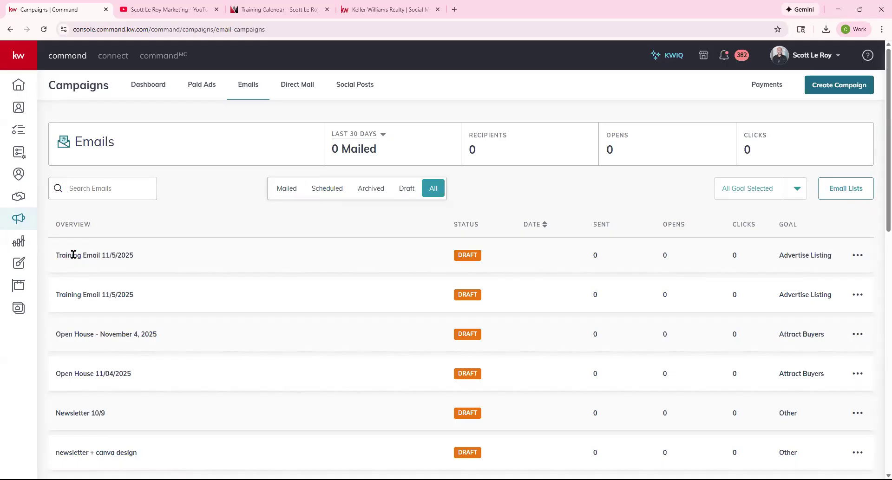
Look over the Training Email campaigns and open the actions menus for two of them.
drag(56, 254, 131, 255)
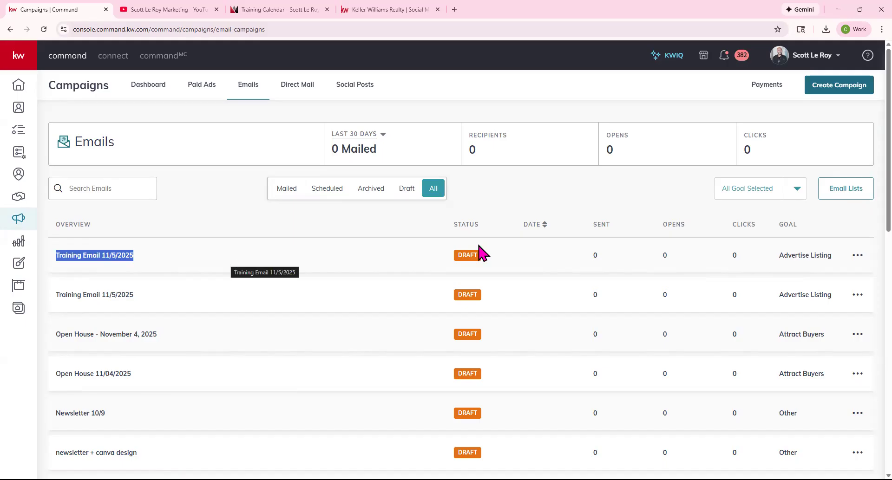
scroll(468, 321, down, 5)
scroll(479, 285, down, 7)
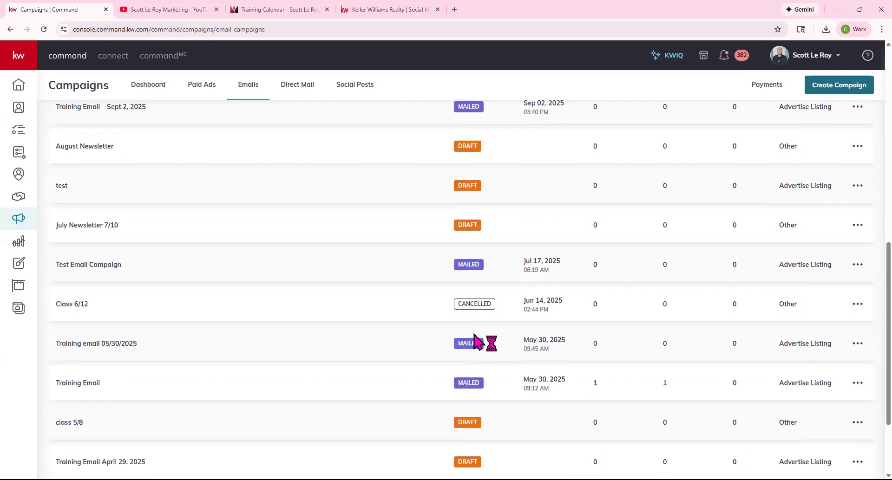
scroll(479, 289, up, 5)
scroll(478, 289, up, 7)
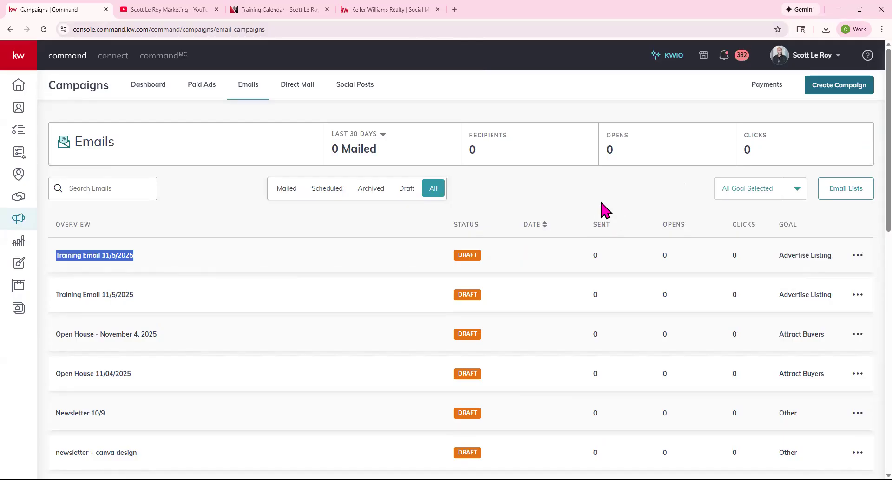
click(863, 257)
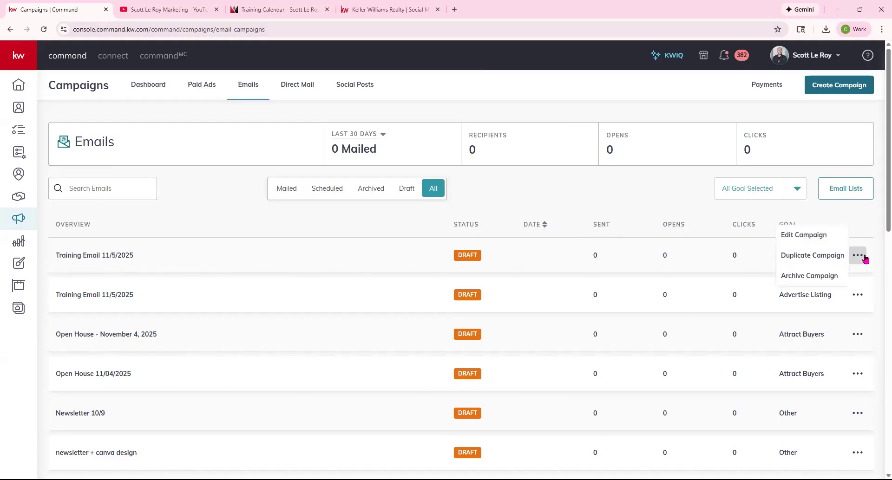
scroll(96, 363, down, 5)
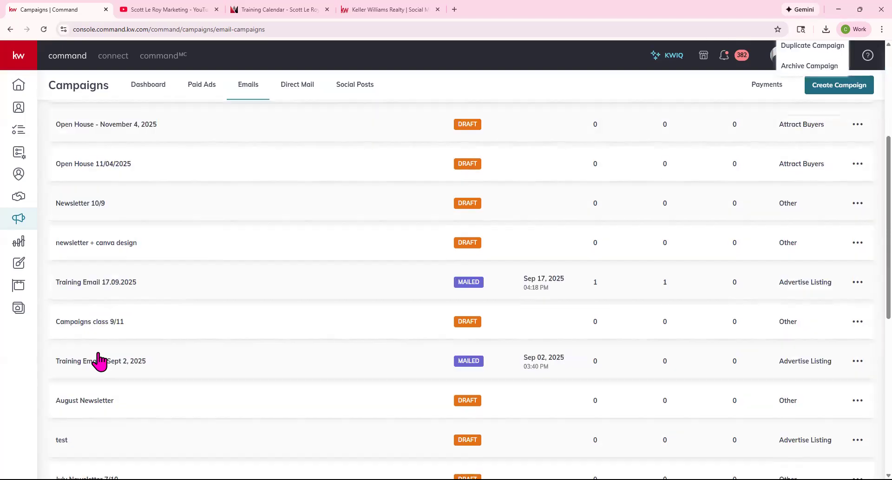
click(860, 255)
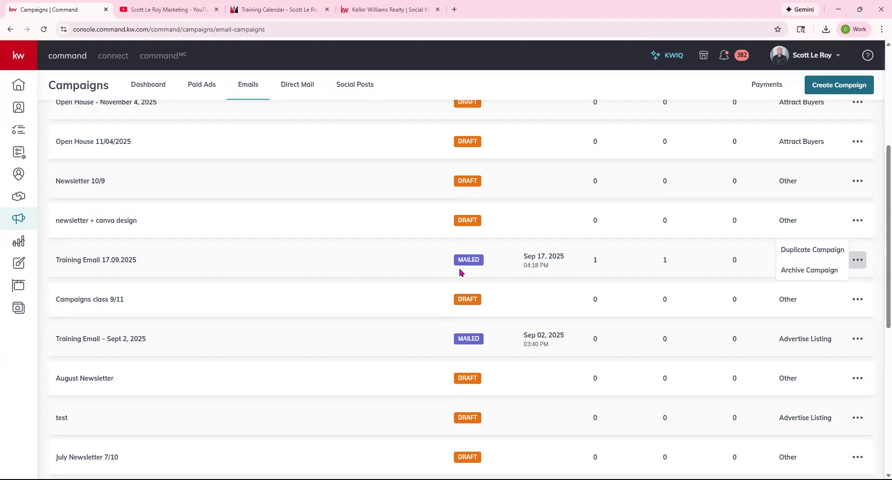
click(93, 266)
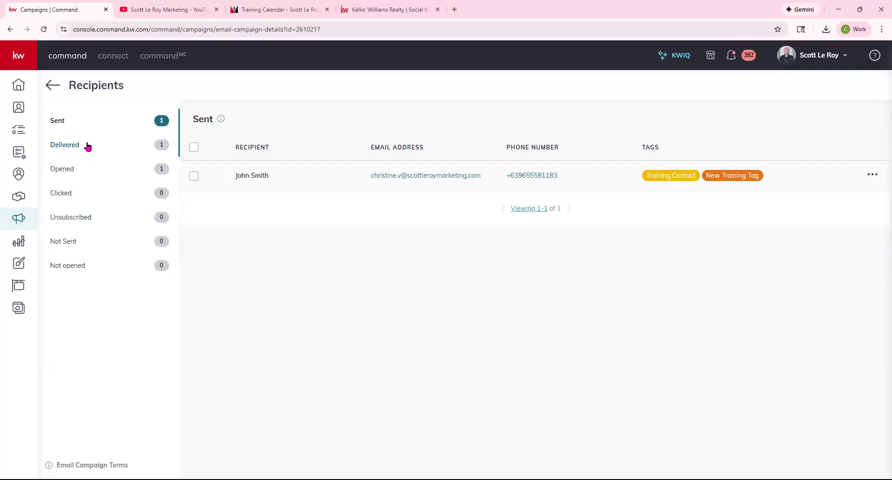
click(77, 240)
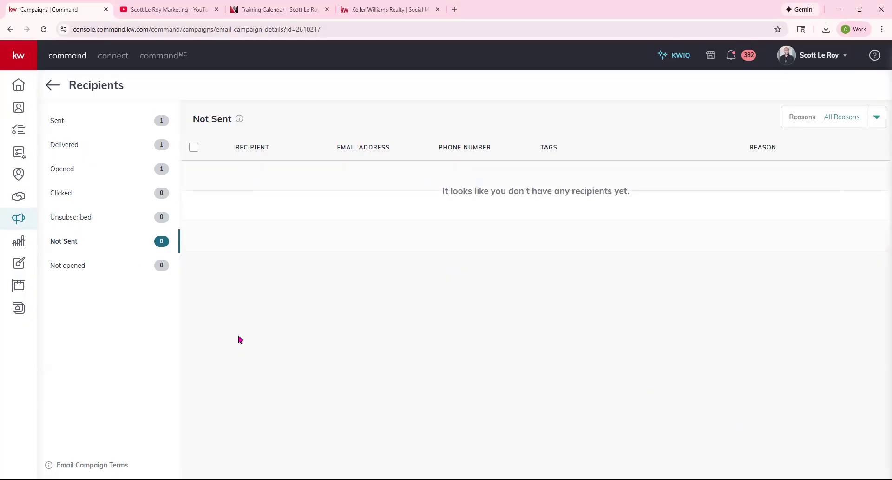
click(73, 267)
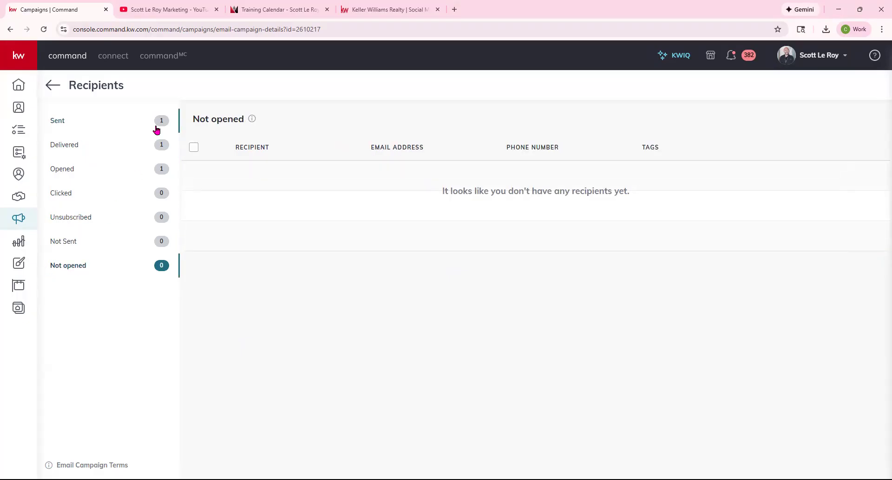
click(79, 119)
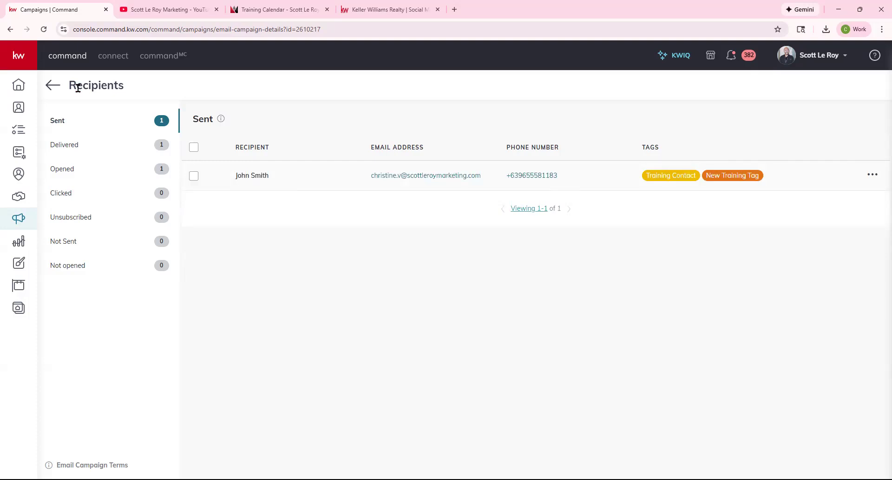
click(51, 87)
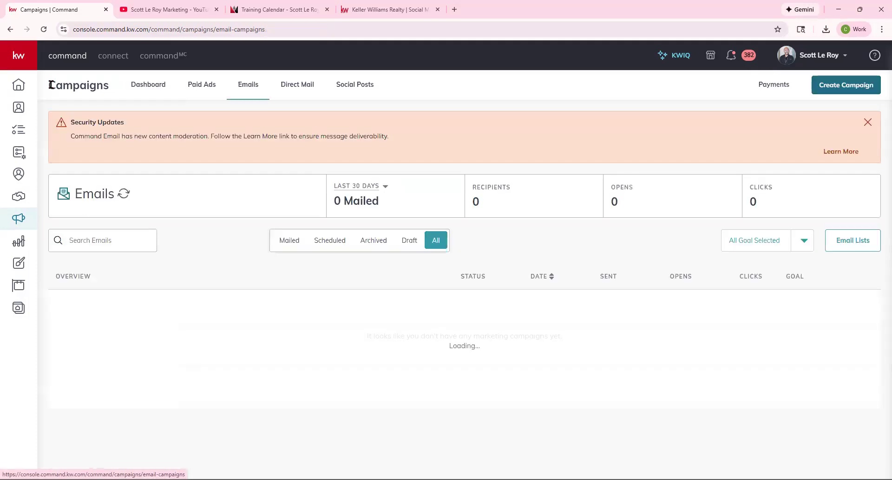
Open Email Lists and start a new list with Create List.
scroll(471, 430, down, 3)
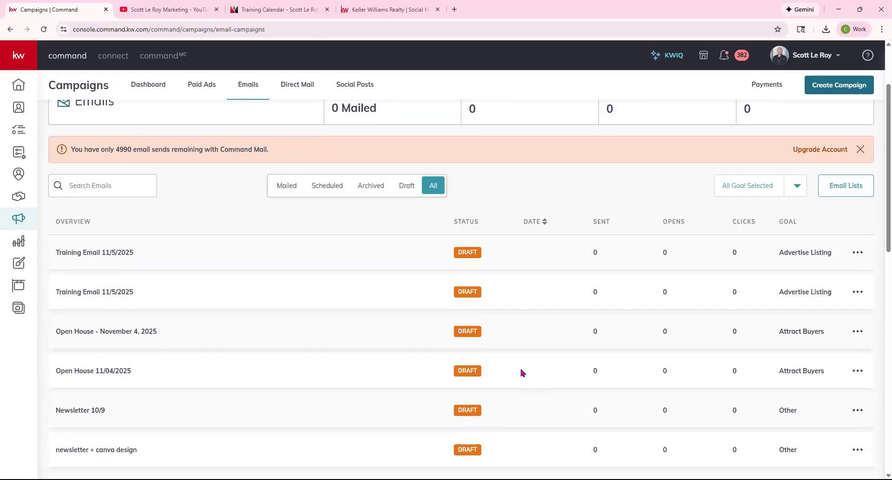
click(853, 188)
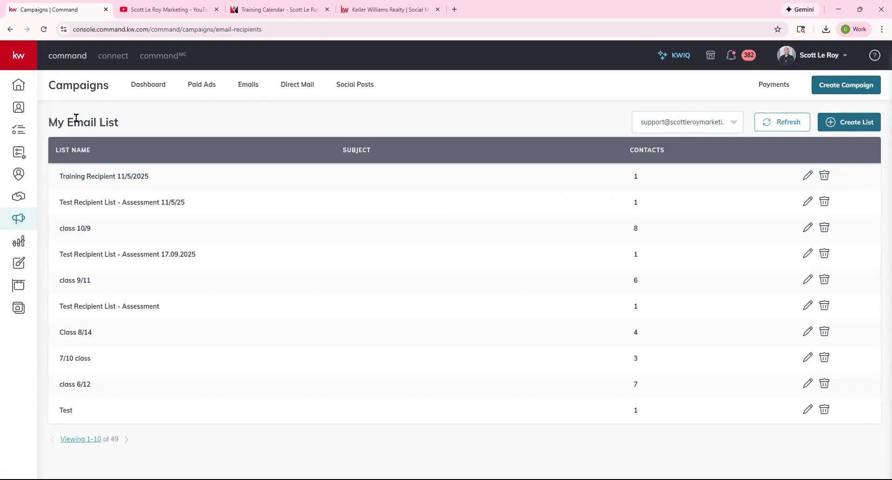
click(860, 123)
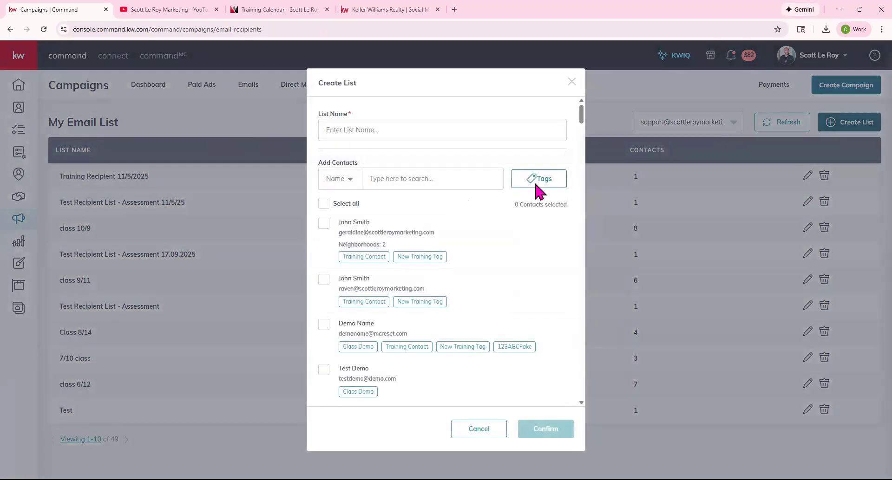
Filter the Create List contacts by the class demo tag.
click(539, 184)
scroll(529, 259, down, 10)
scroll(528, 257, down, 2)
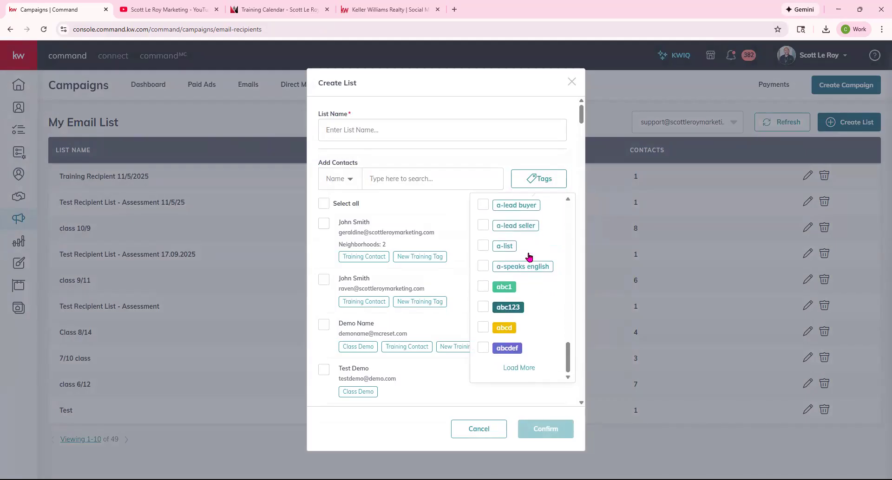
click(515, 367)
scroll(522, 331, down, 10)
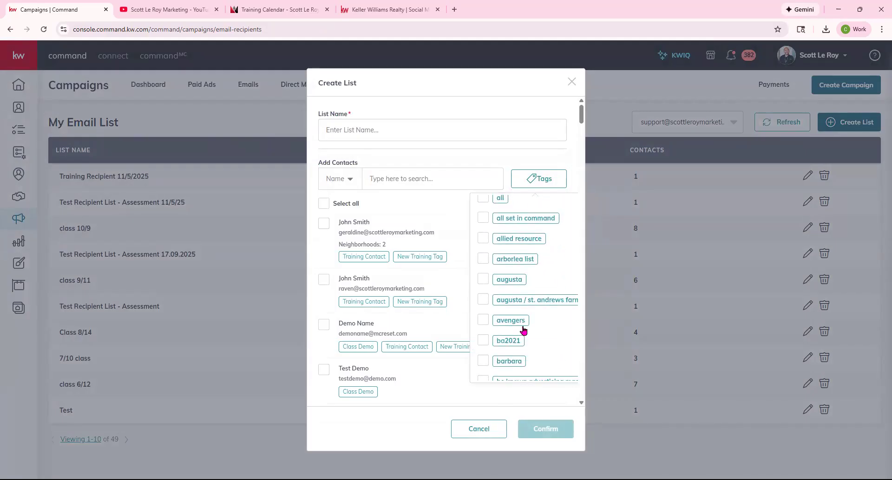
scroll(523, 329, down, 3)
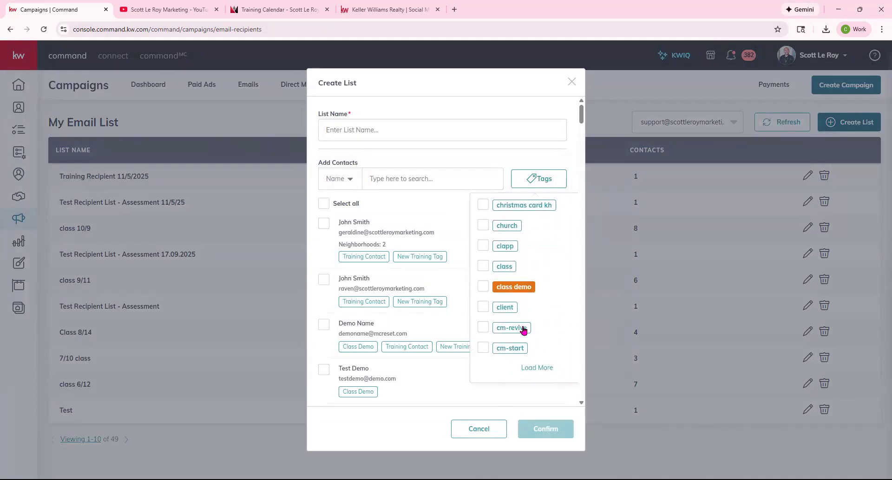
click(522, 287)
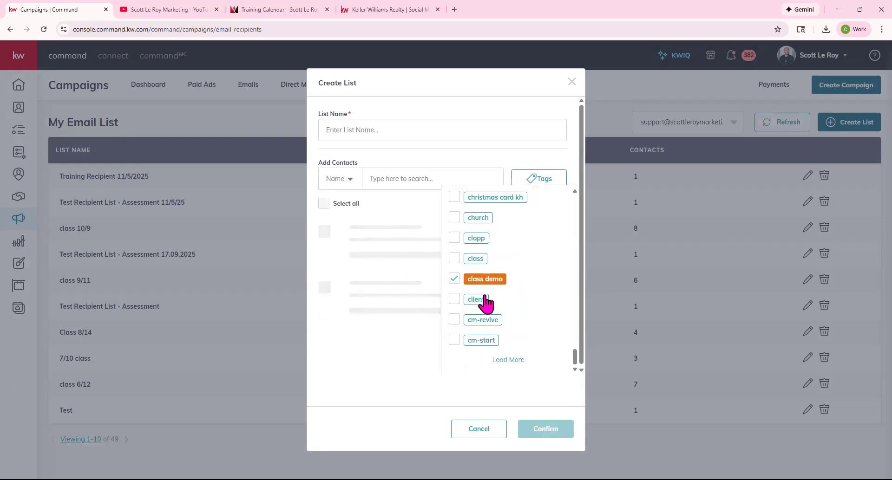
click(496, 165)
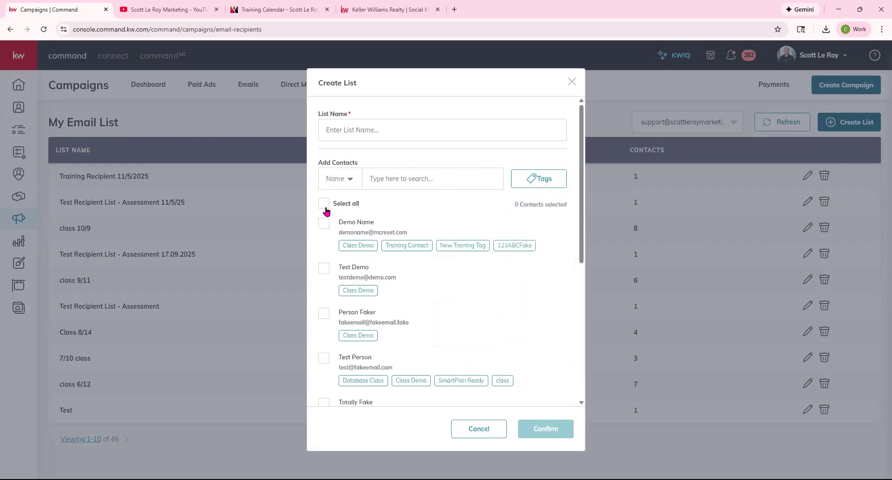
Select all 9 contacts and save them as the list 'class 11/13'.
scroll(374, 237, down, 5)
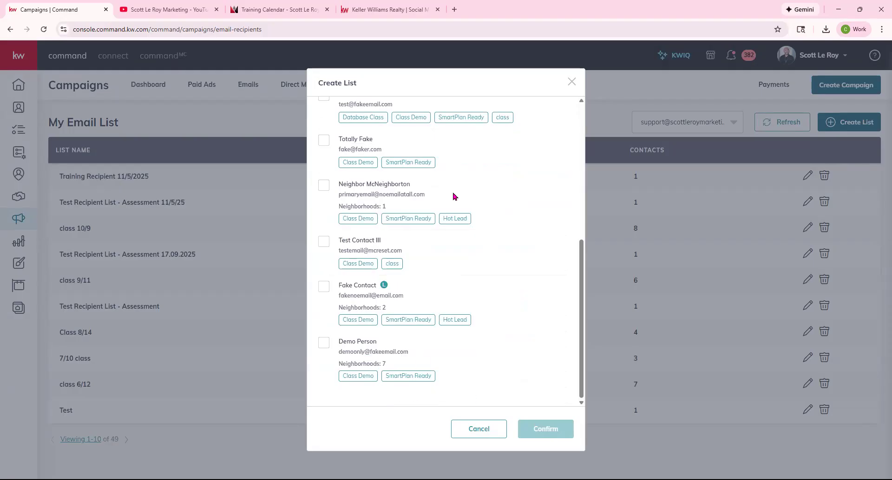
scroll(325, 209, up, 5)
click(324, 206)
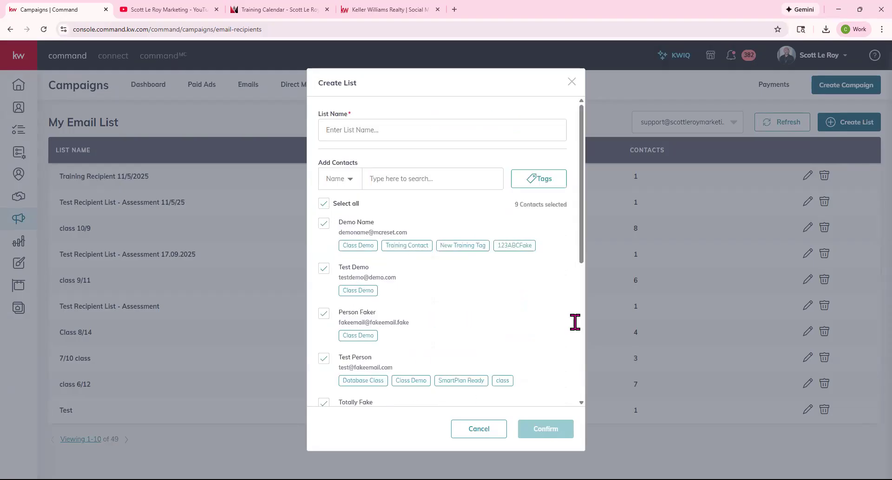
scroll(566, 315, down, 3)
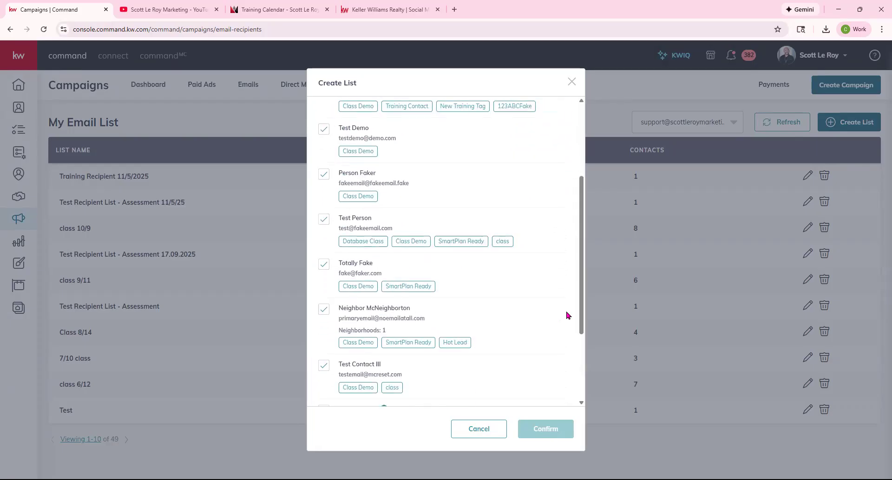
scroll(567, 315, up, 3)
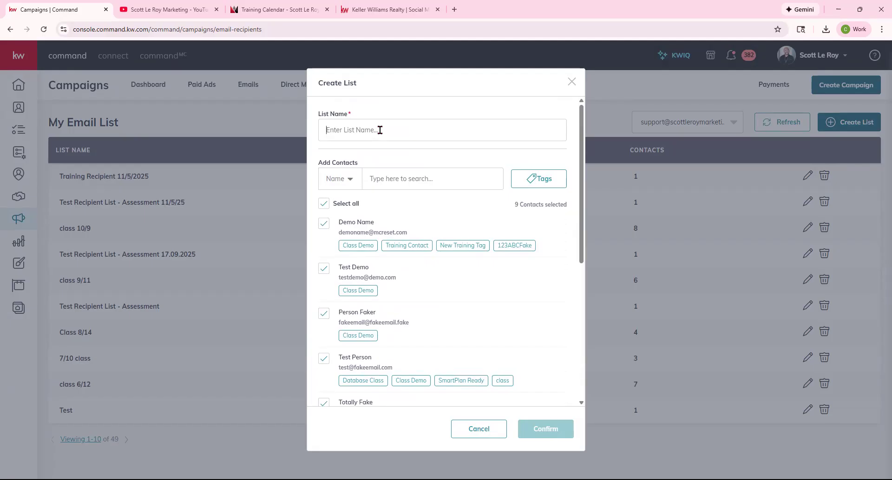
text(class 11/13)
click(550, 432)
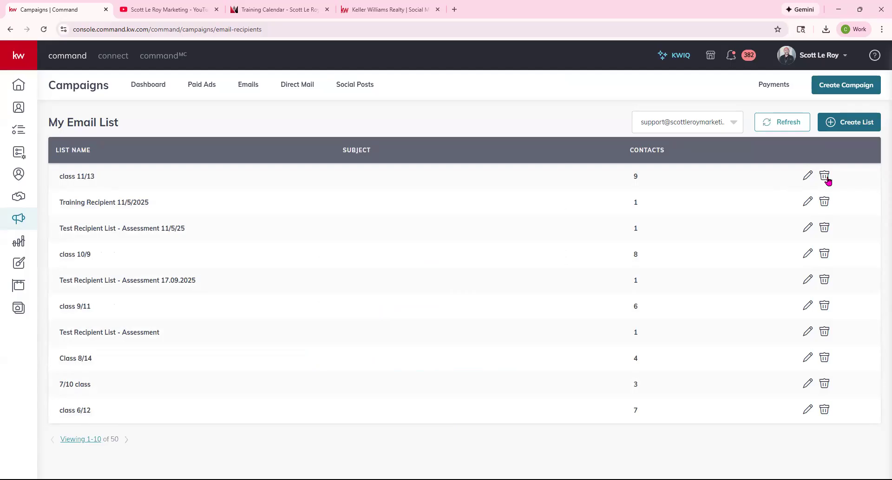
click(86, 182)
Create a new email campaign named Class 11/13 with the Other goal.
click(847, 86)
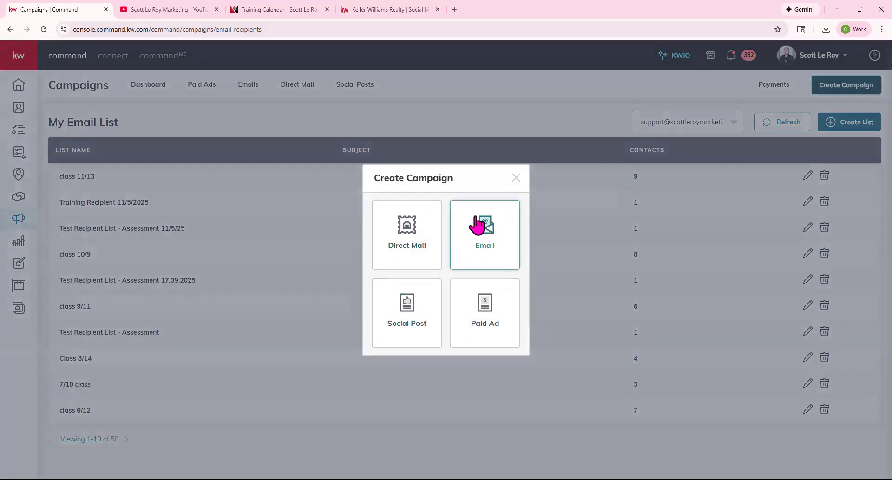
click(493, 234)
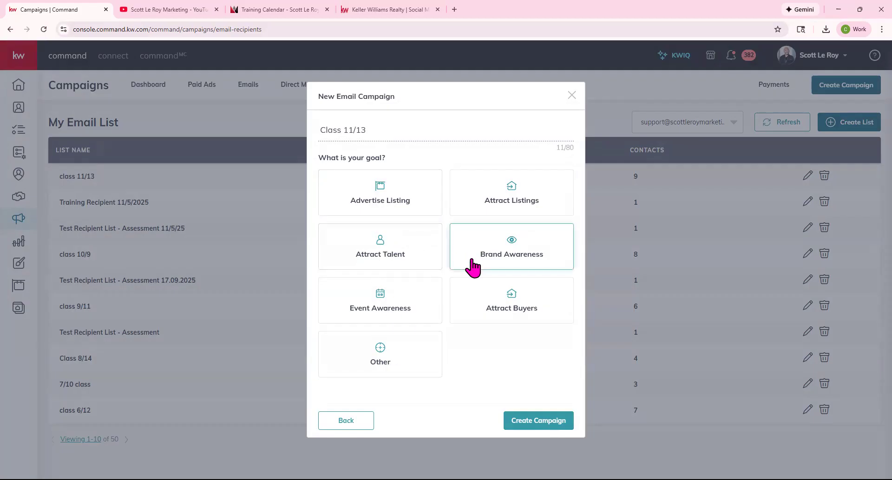
click(375, 376)
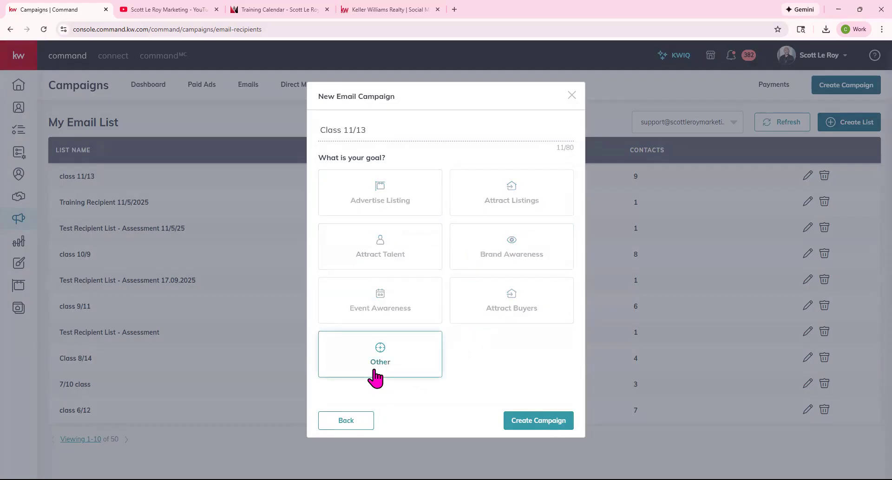
click(554, 421)
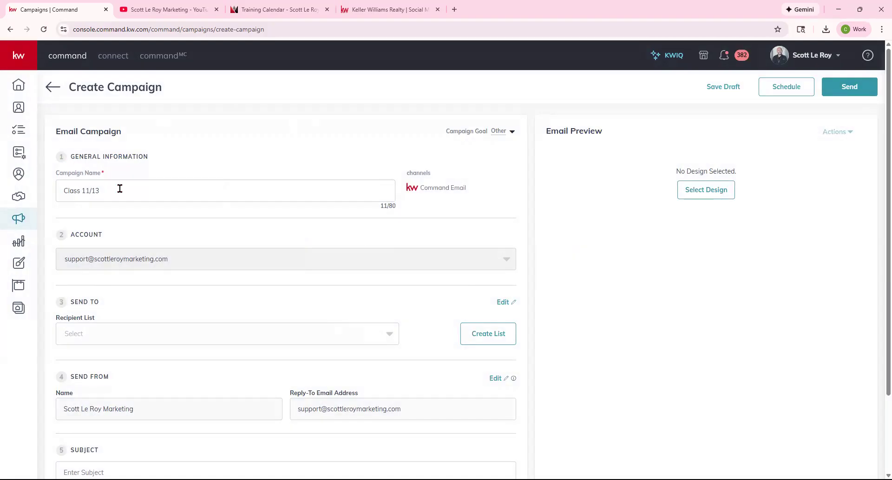
Keep the goal as Other and address the campaign to the class 11/13 recipient list.
drag(64, 190, 493, 166)
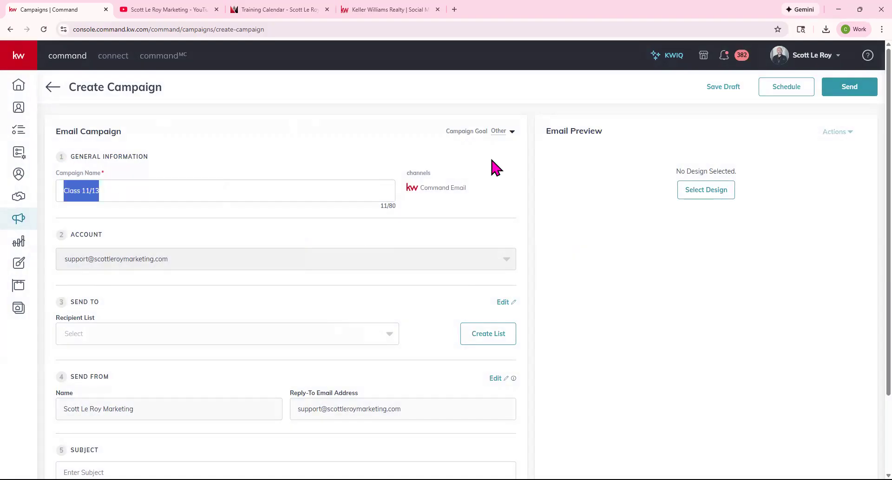
click(504, 134)
click(315, 203)
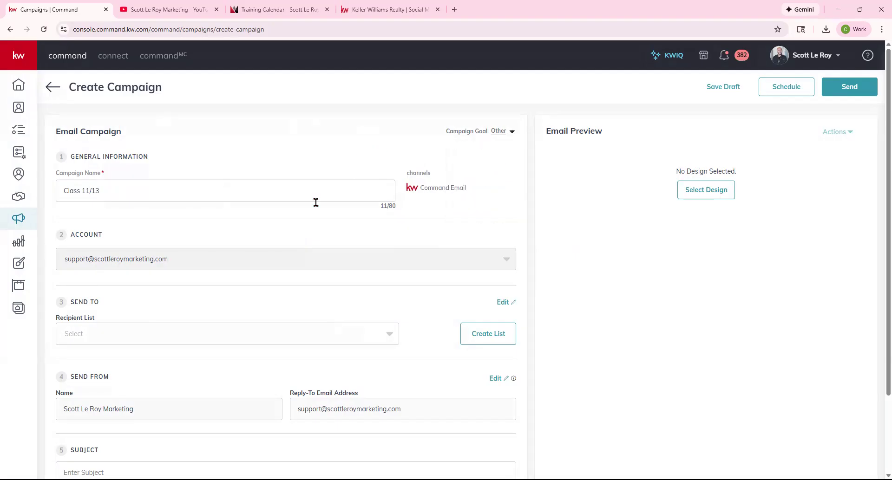
scroll(263, 238, down, 2)
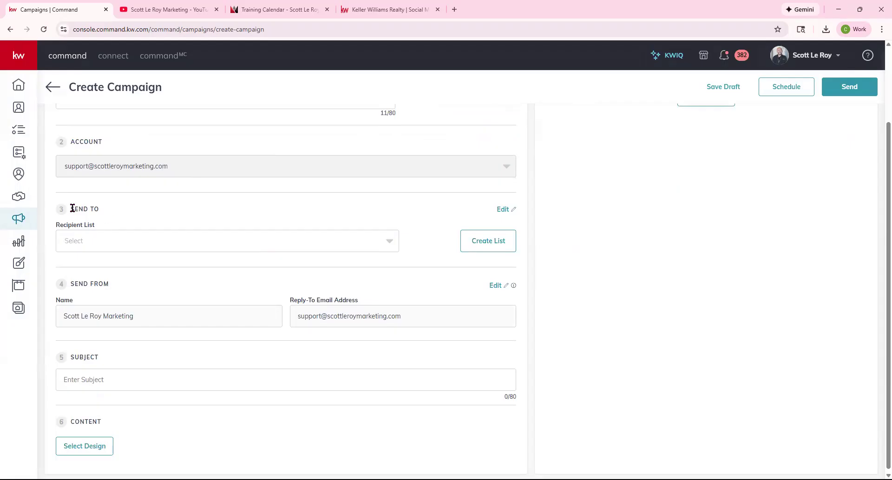
click(390, 242)
click(90, 263)
click(500, 285)
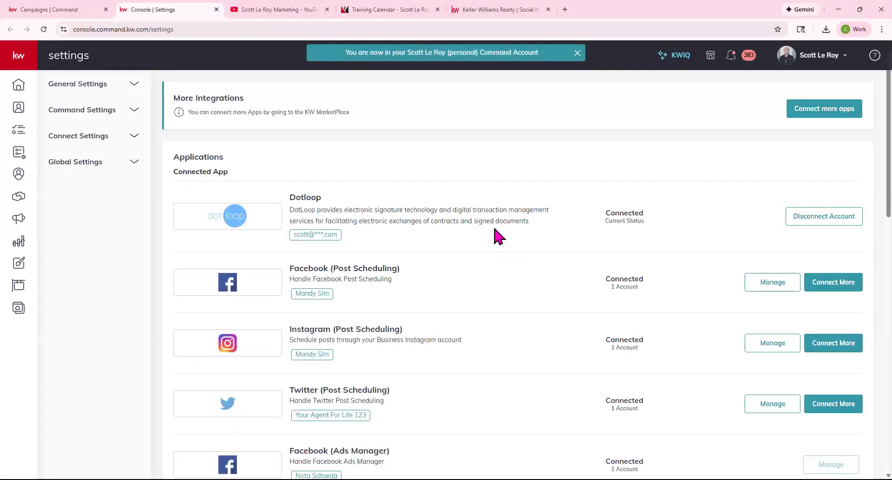
Review Command Email's sender name under Email Services, then return to the campaign.
scroll(494, 227, down, 12)
scroll(497, 232, down, 3)
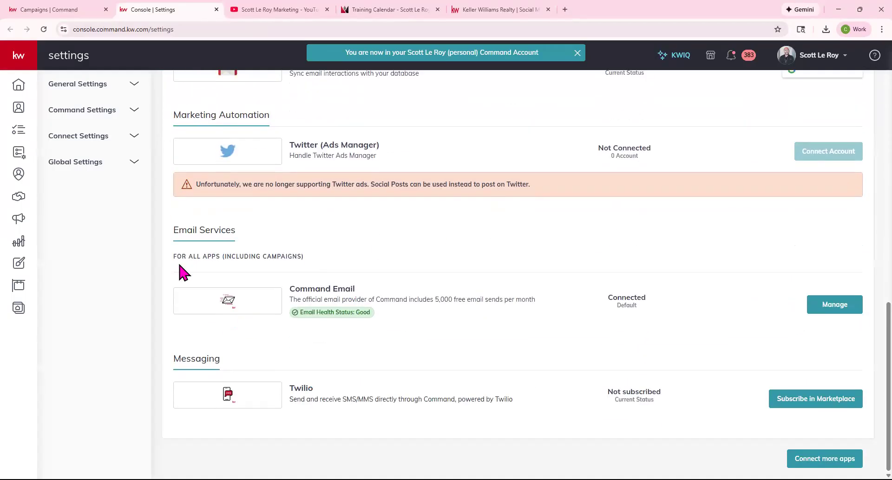
triple_click(297, 290)
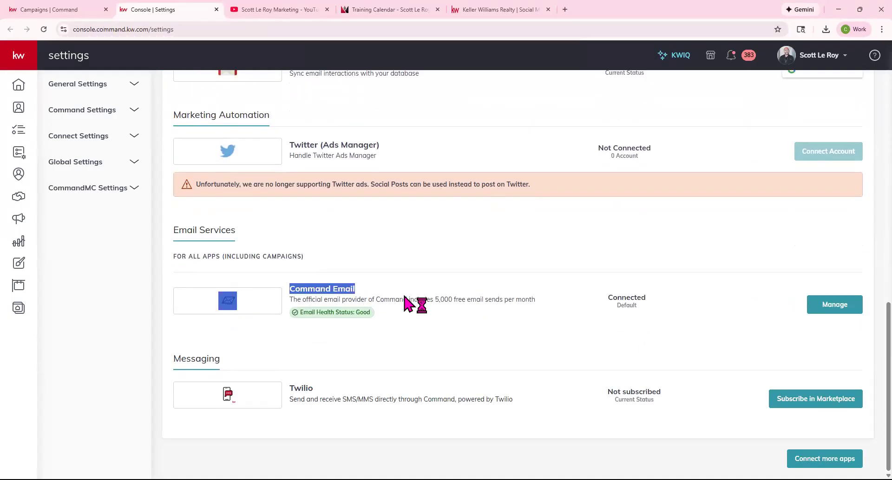
click(842, 308)
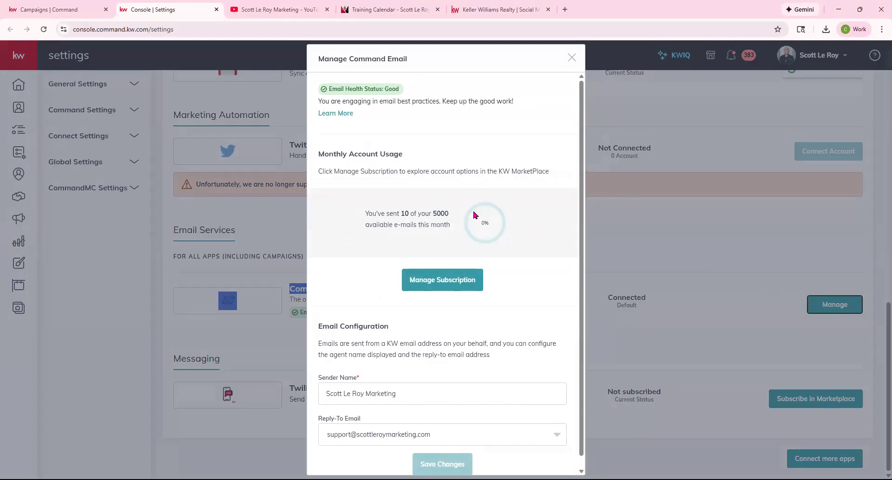
scroll(464, 188, down, 1)
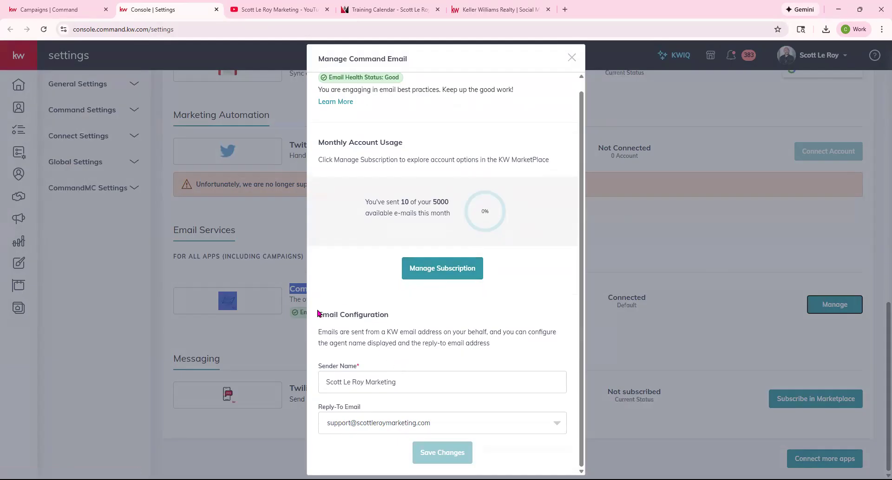
drag(324, 379, 436, 383)
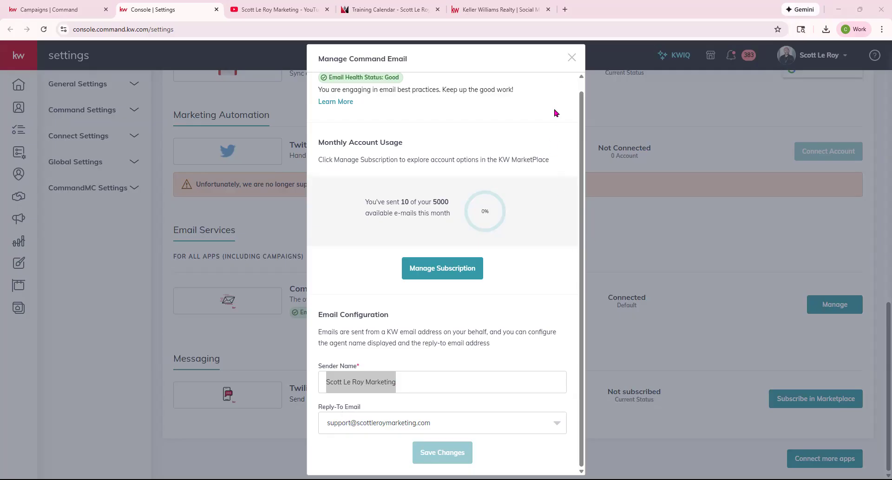
click(569, 58)
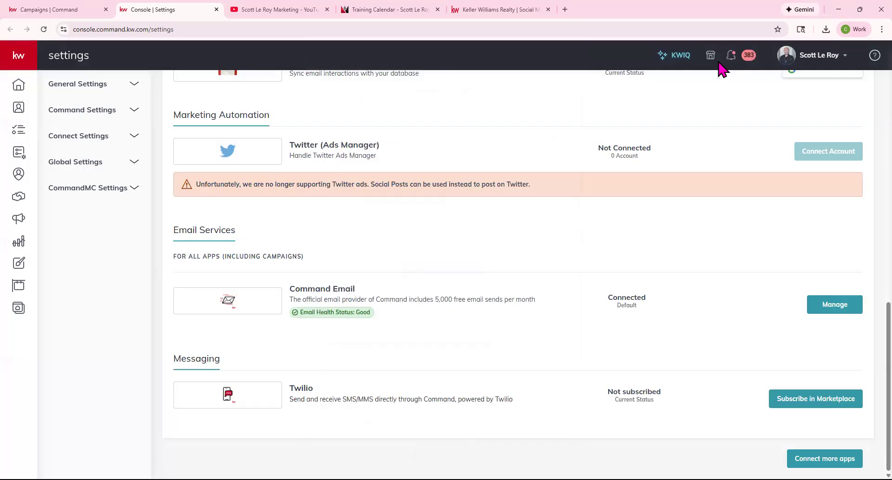
click(46, 9)
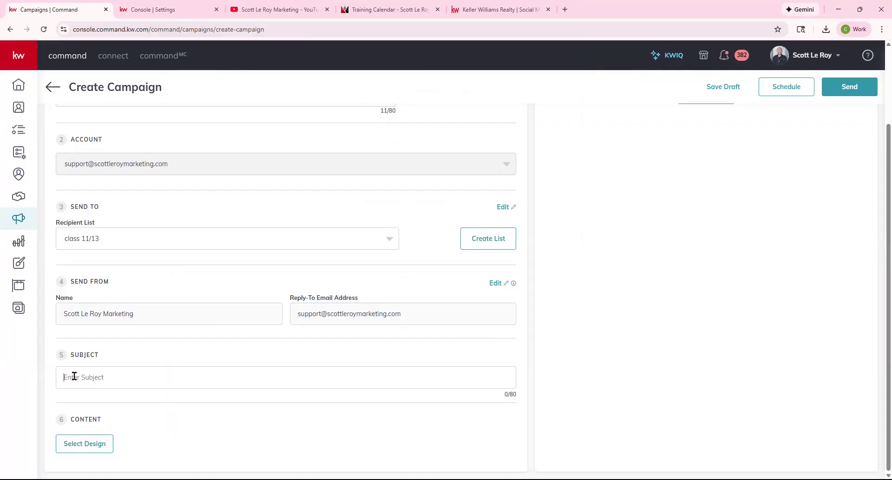
Paste 'Class 11/13' into the campaign's Subject field.
text(Class 11/13)
drag(63, 378, 153, 379)
Use the Campaigns class 11/13 template as the email design and close the editor without saving.
click(91, 446)
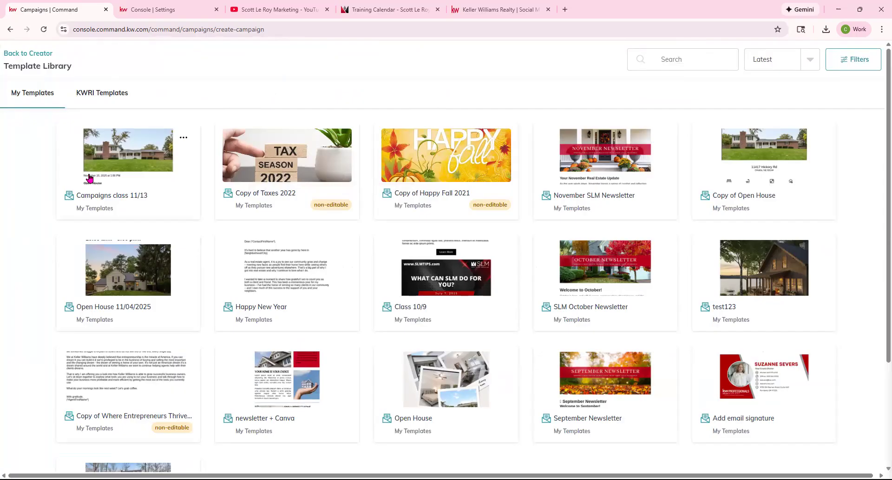
click(104, 177)
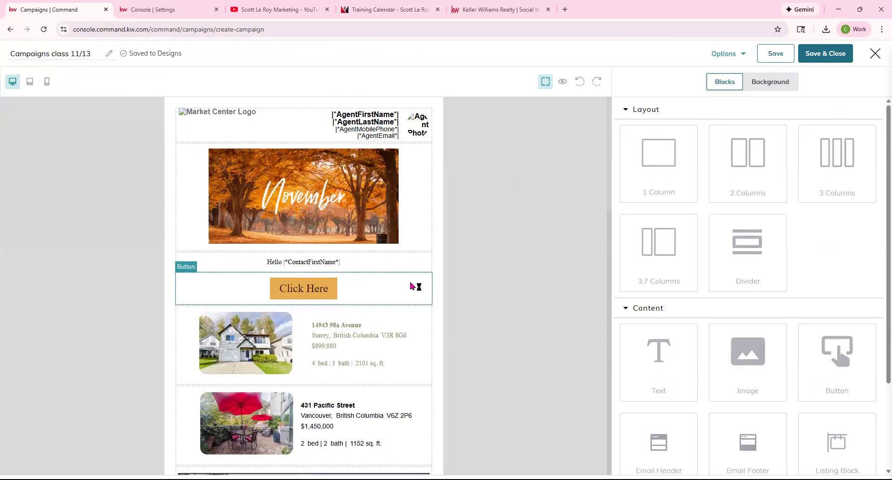
scroll(415, 290, down, 3)
scroll(415, 290, down, 3)
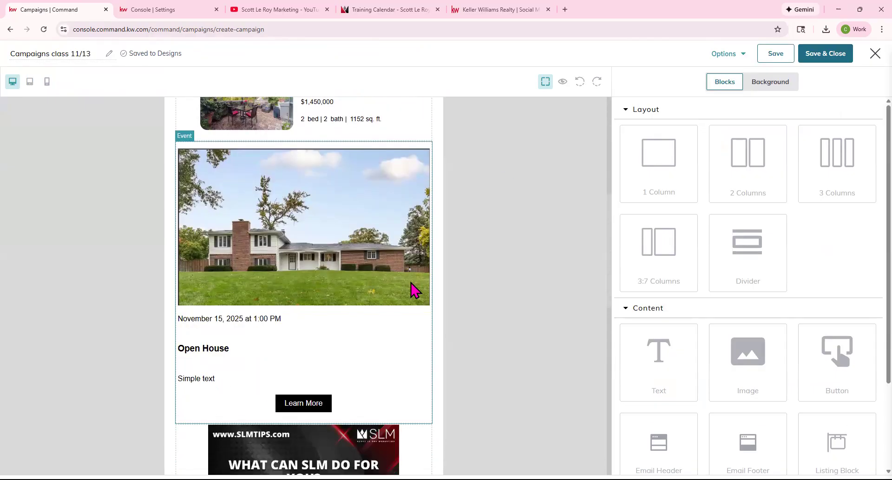
click(875, 53)
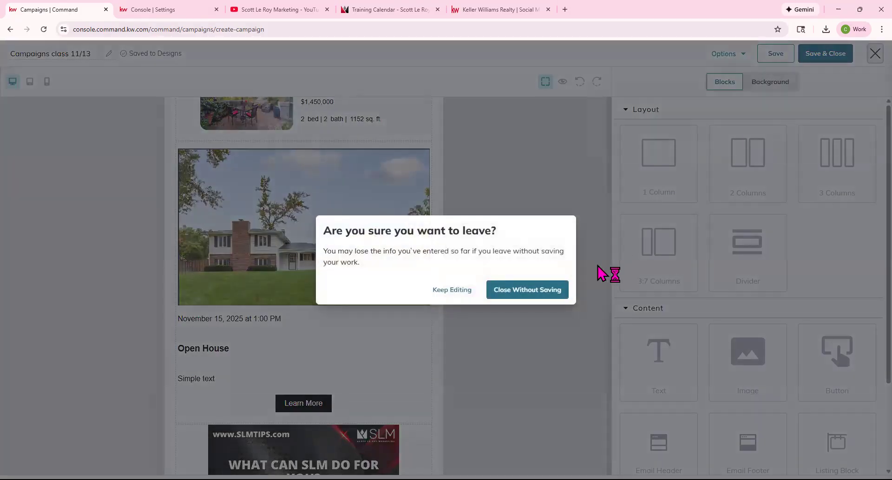
click(508, 290)
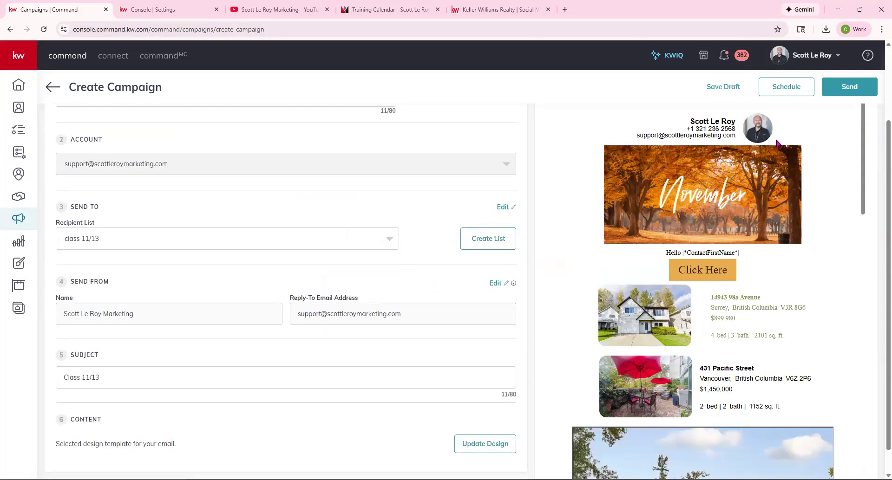
scroll(757, 299, down, 10)
scroll(757, 298, up, 10)
scroll(757, 299, down, 15)
scroll(757, 298, down, 2)
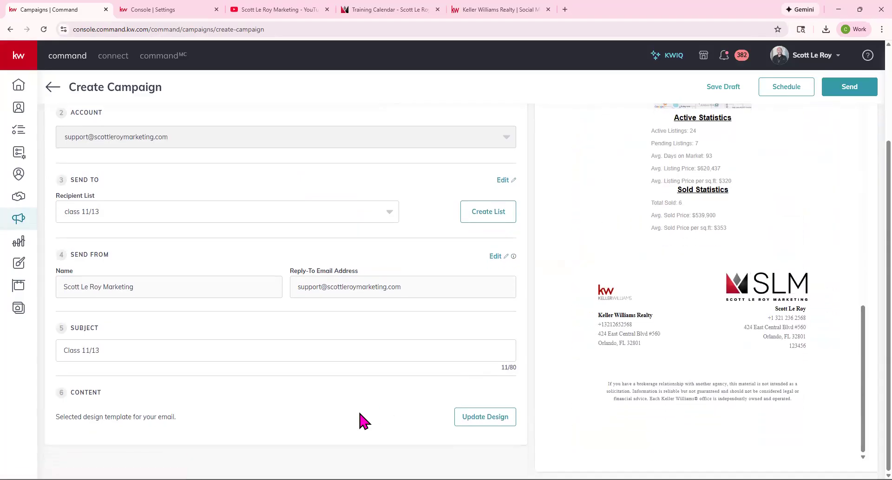
Schedule the Class 11/13 campaign to send on November 15, 2025 at 2:41 PM.
click(474, 418)
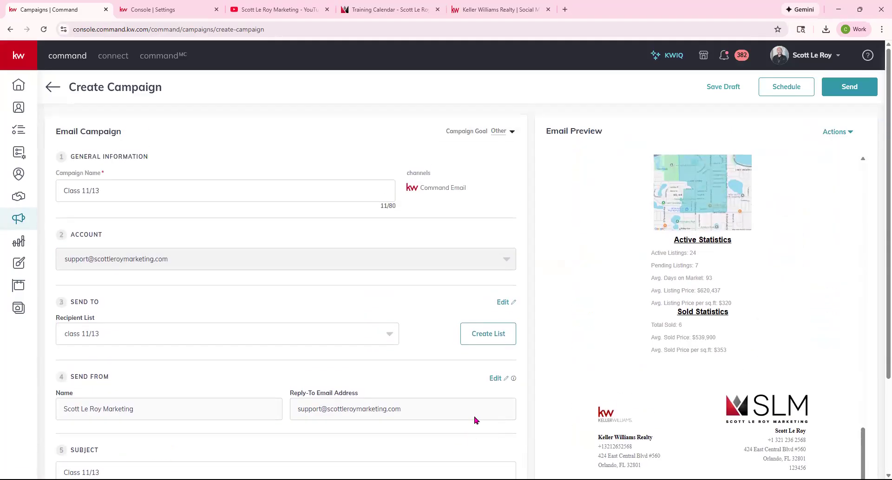
click(834, 132)
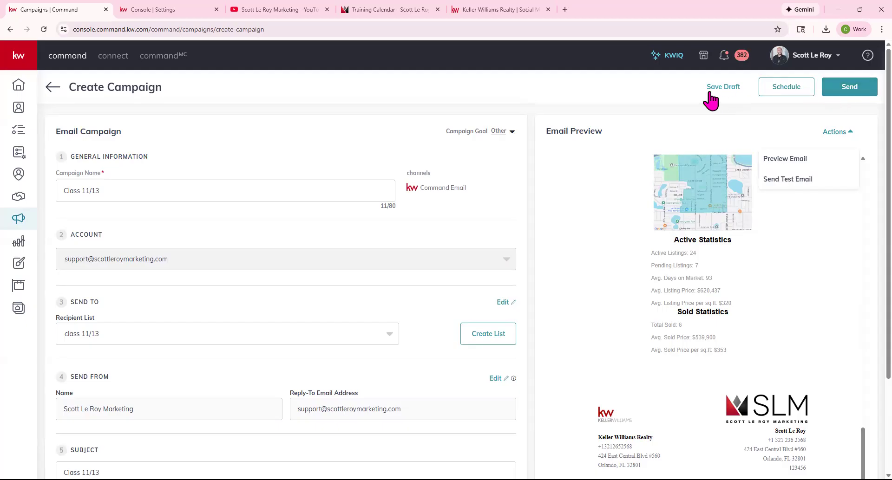
click(792, 93)
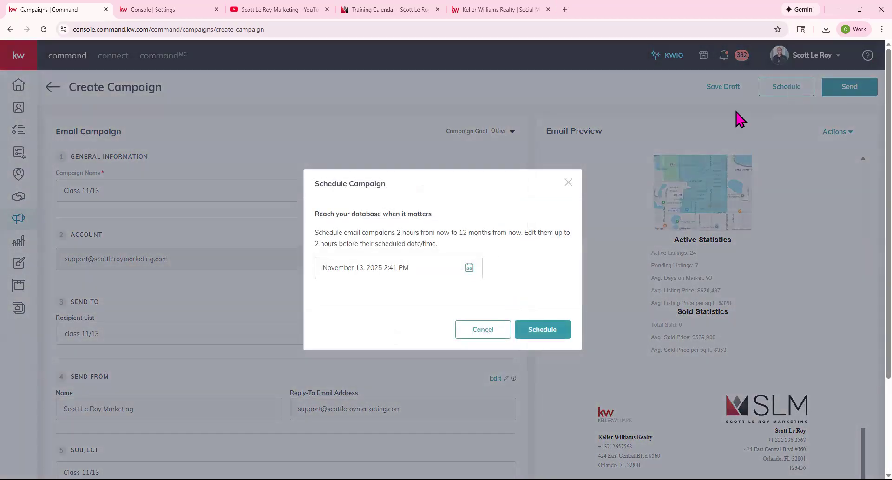
click(469, 268)
click(458, 366)
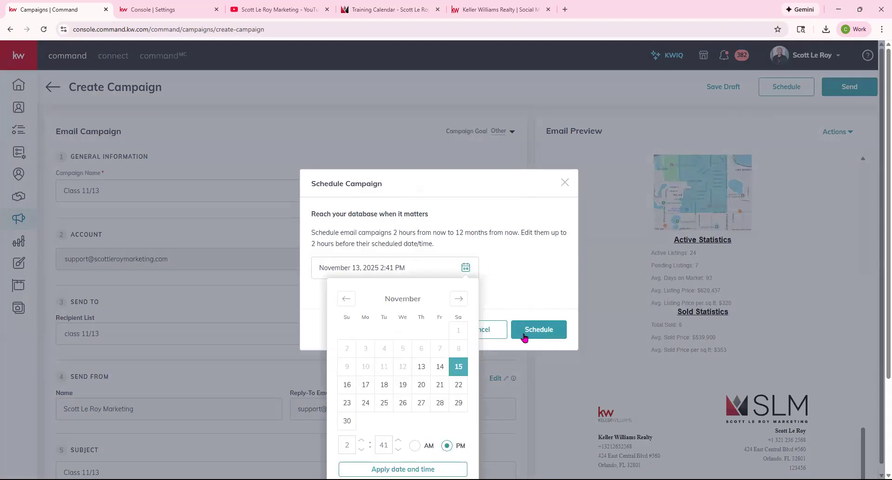
click(550, 329)
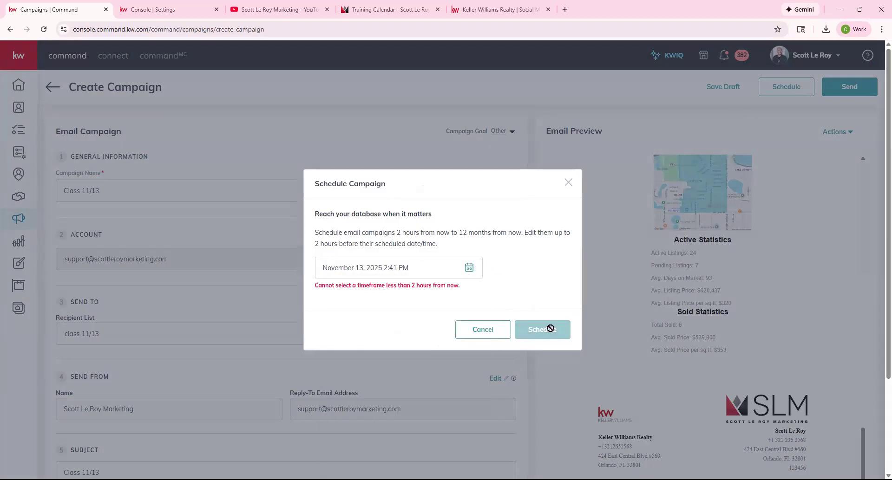
click(469, 268)
click(458, 367)
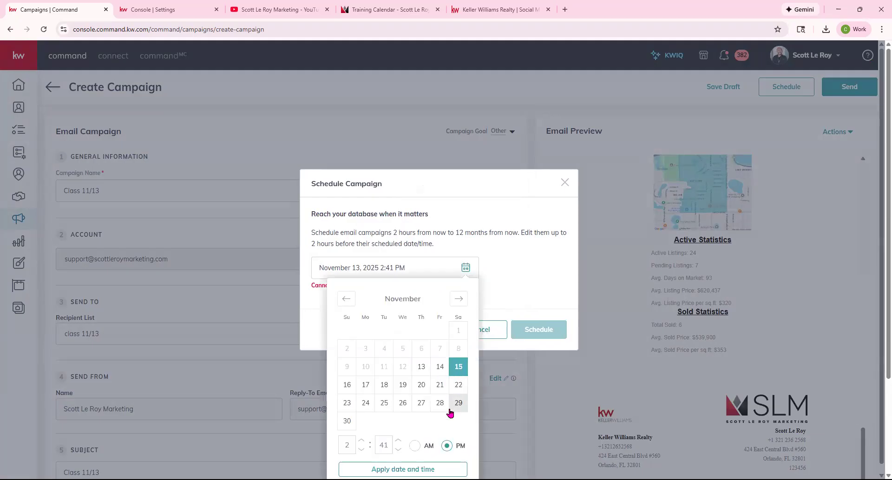
scroll(483, 413, down, 3)
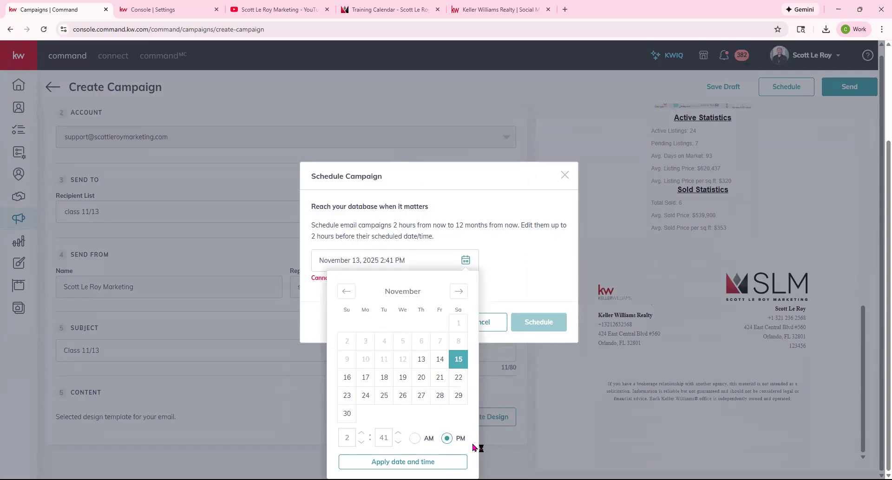
click(426, 461)
click(541, 329)
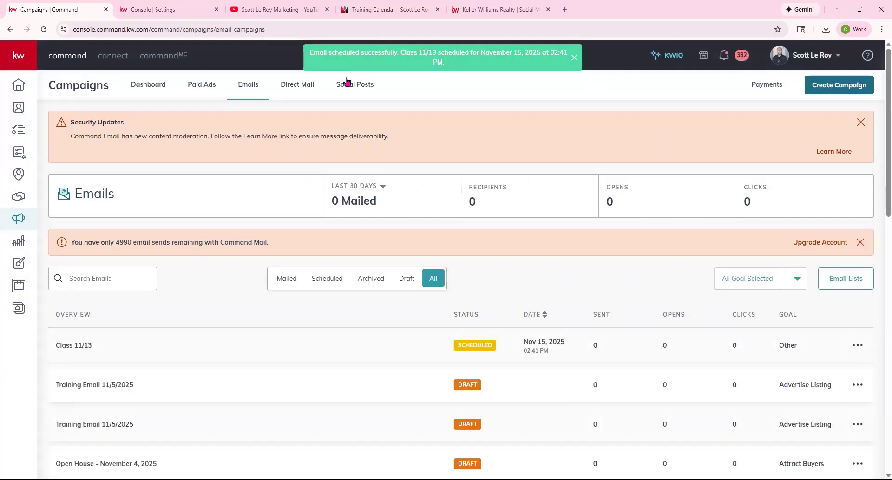
Cancel the scheduled Class 11/13 campaign from its row options and confirm with Yes.
drag(312, 52, 571, 70)
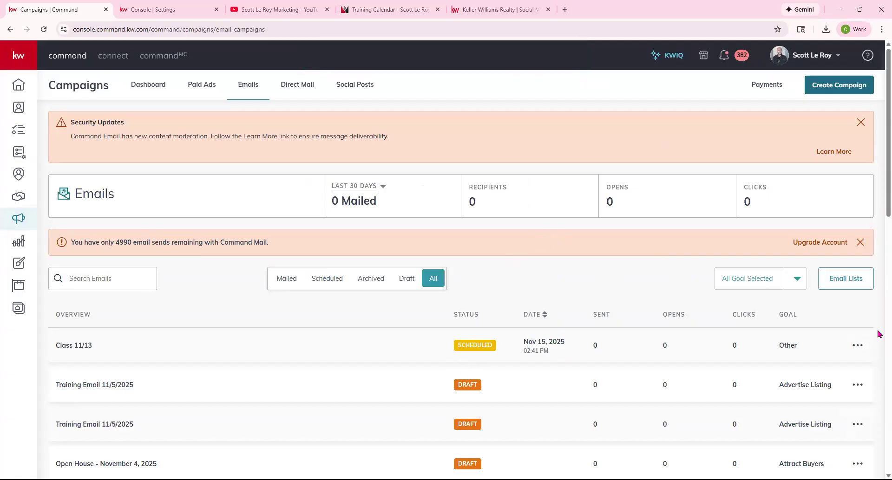
click(858, 345)
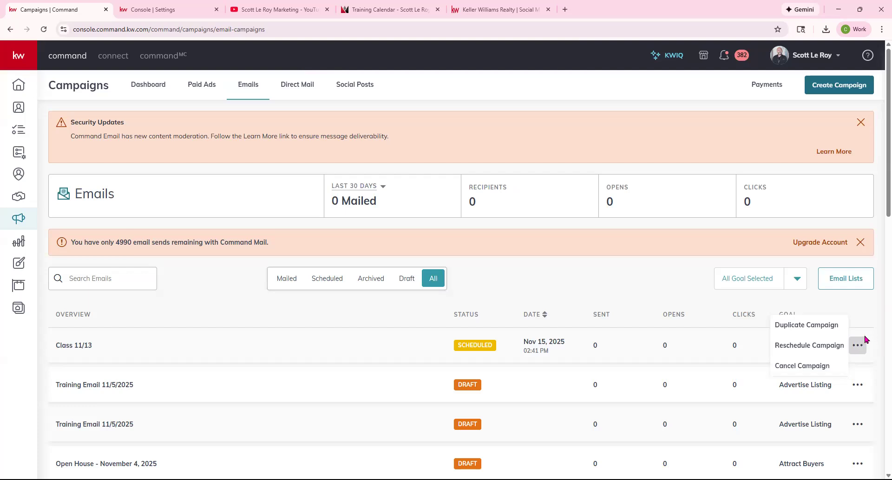
drag(455, 348, 497, 352)
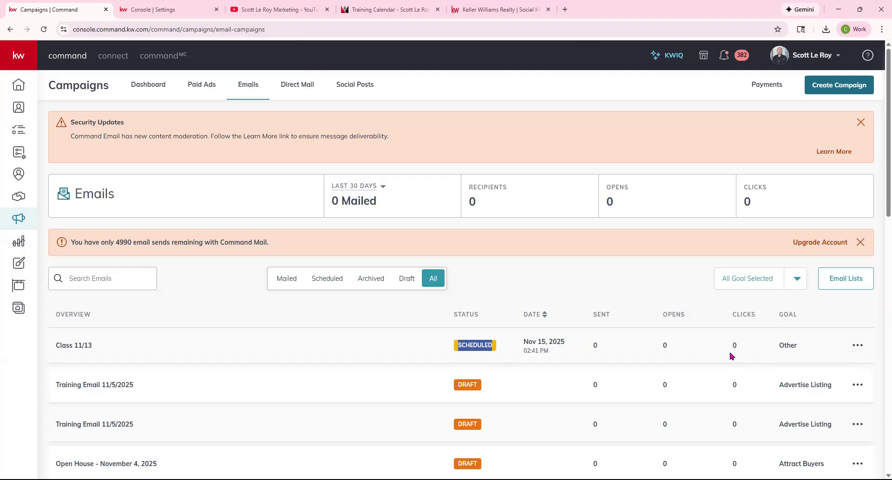
click(857, 345)
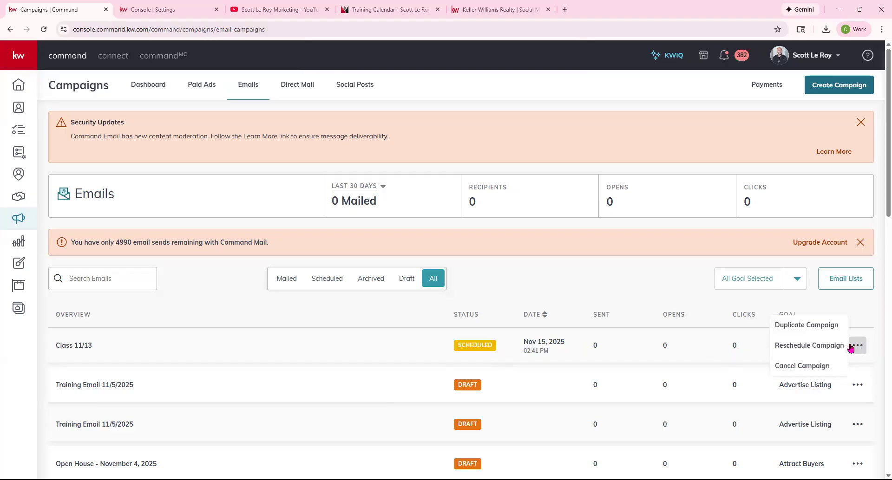
click(808, 366)
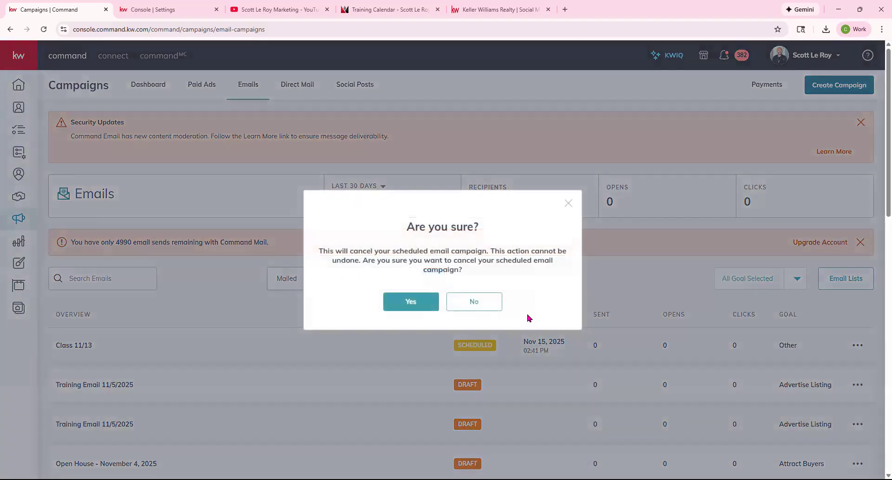
click(403, 301)
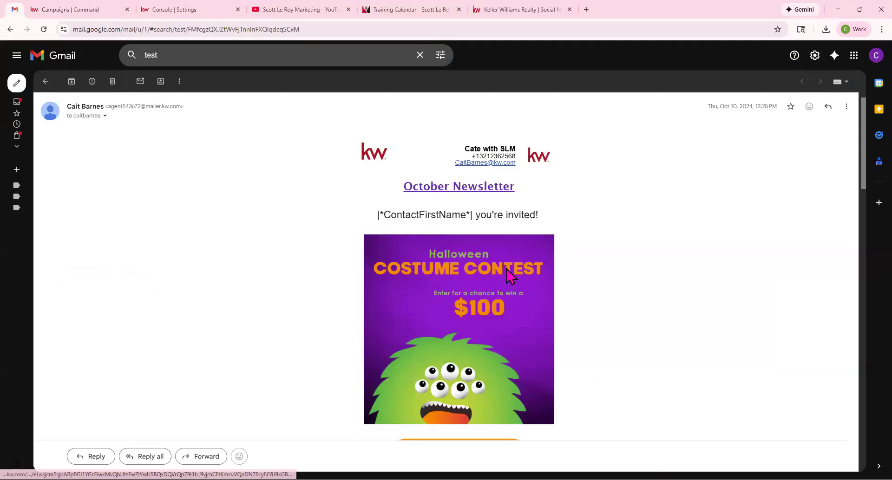
scroll(548, 273, down, 3)
scroll(574, 262, up, 3)
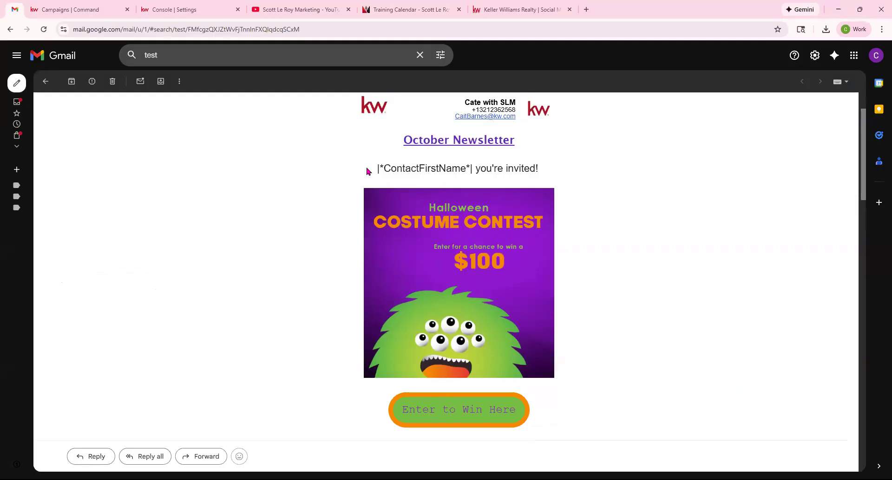
drag(372, 171, 489, 169)
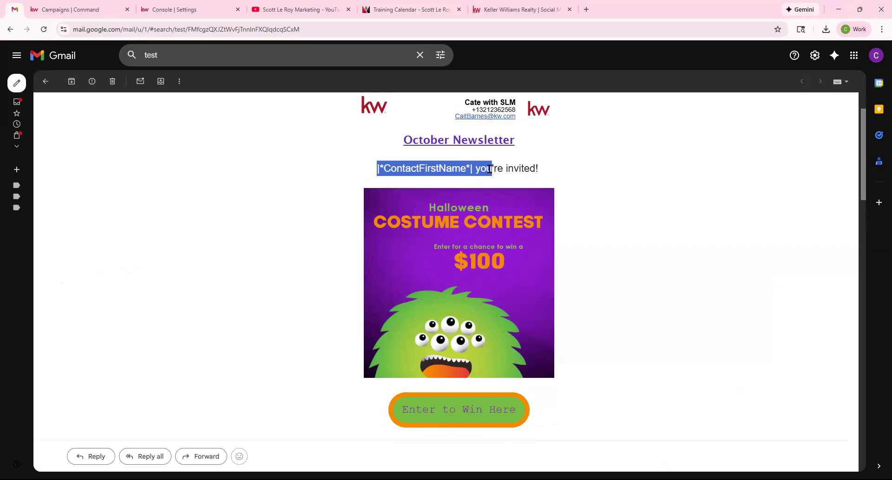
scroll(647, 201, down, 20)
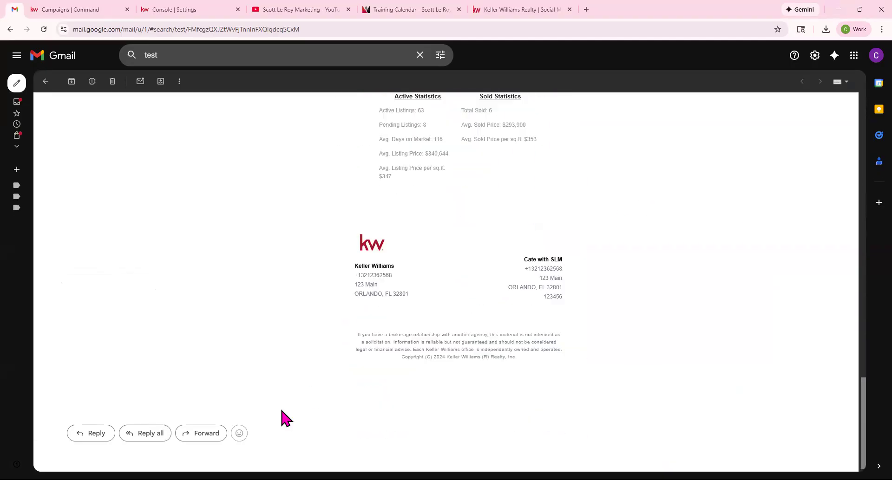
scroll(289, 384, up, 9)
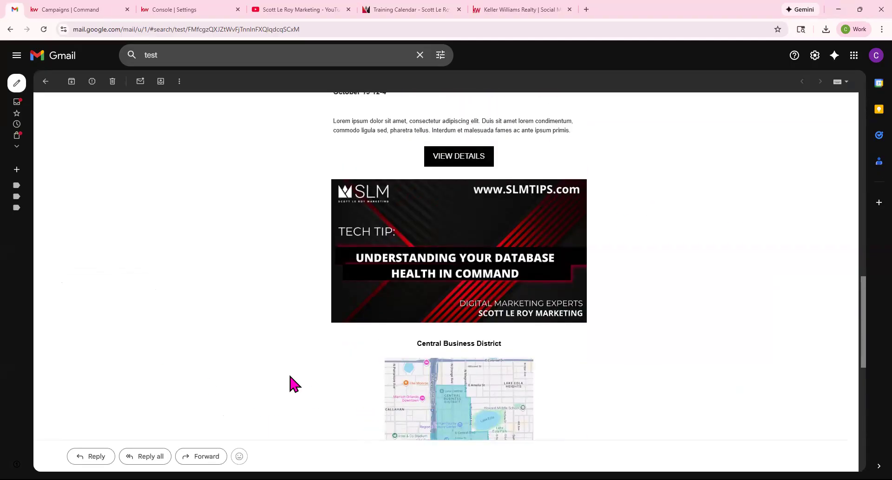
scroll(289, 384, up, 10)
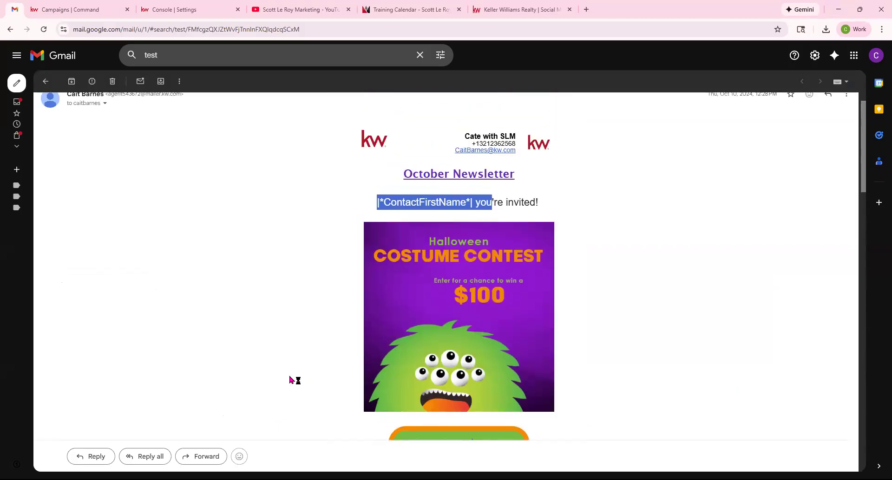
scroll(288, 379, up, 1)
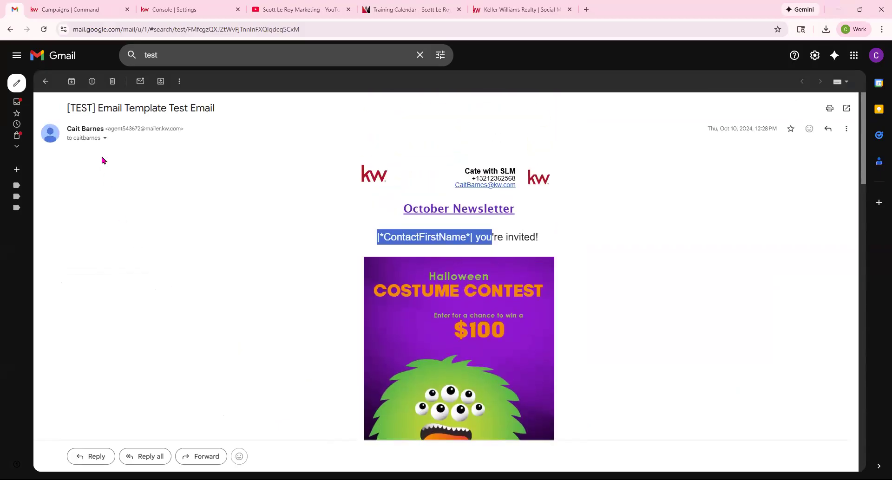
drag(111, 128, 183, 133)
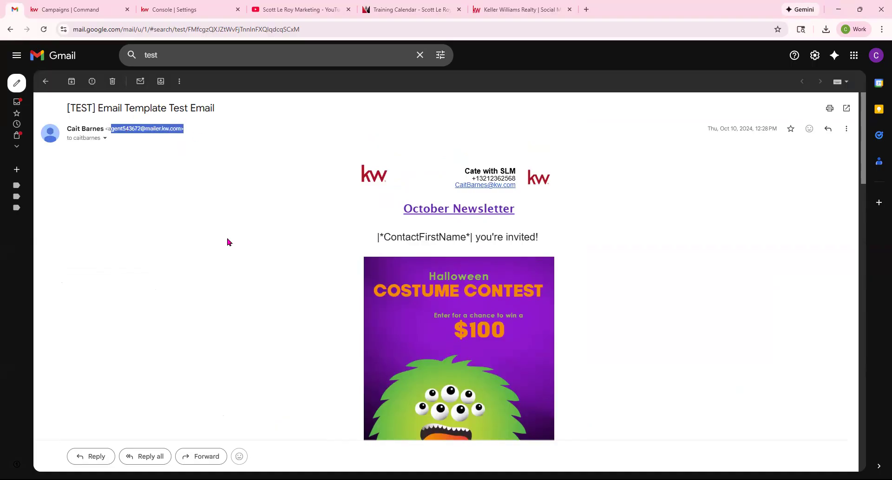
click(65, 9)
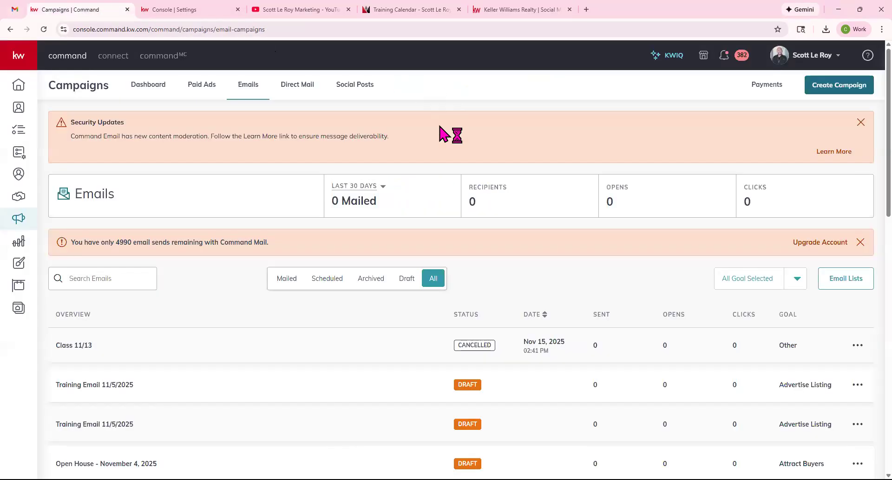
click(15, 9)
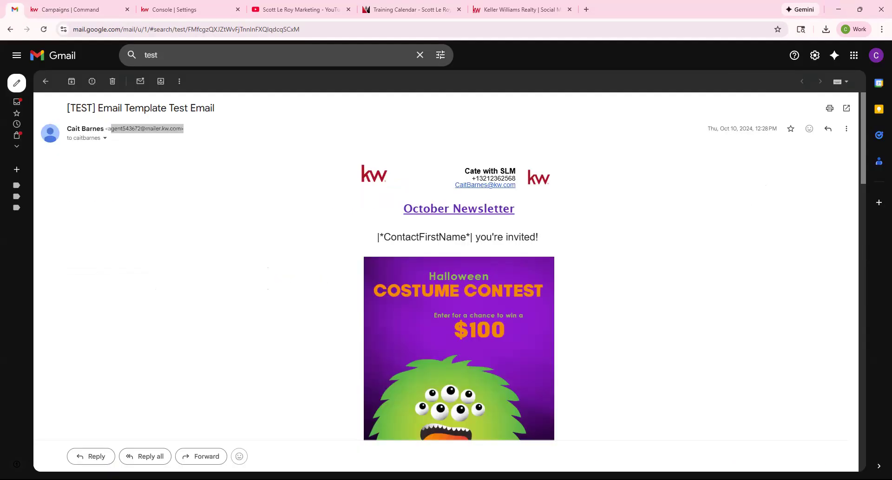
key(ctrl+w)
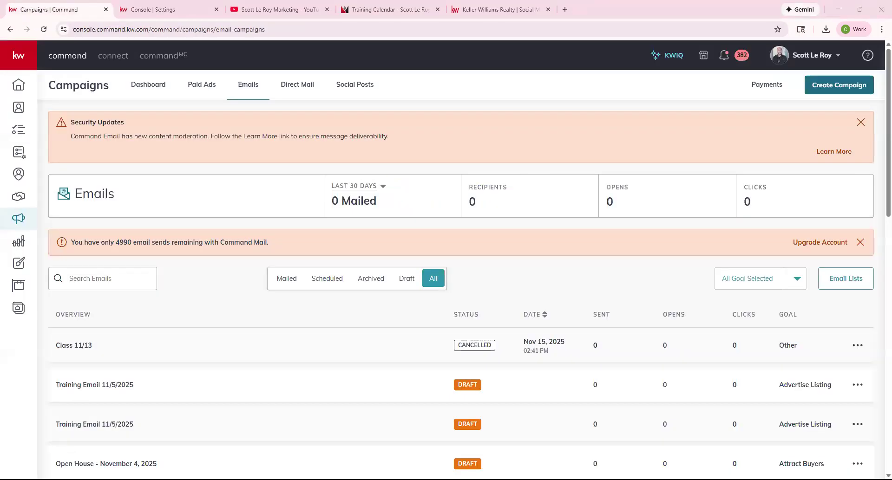
scroll(571, 362, down, 2)
scroll(571, 362, down, 5)
scroll(570, 365, up, 8)
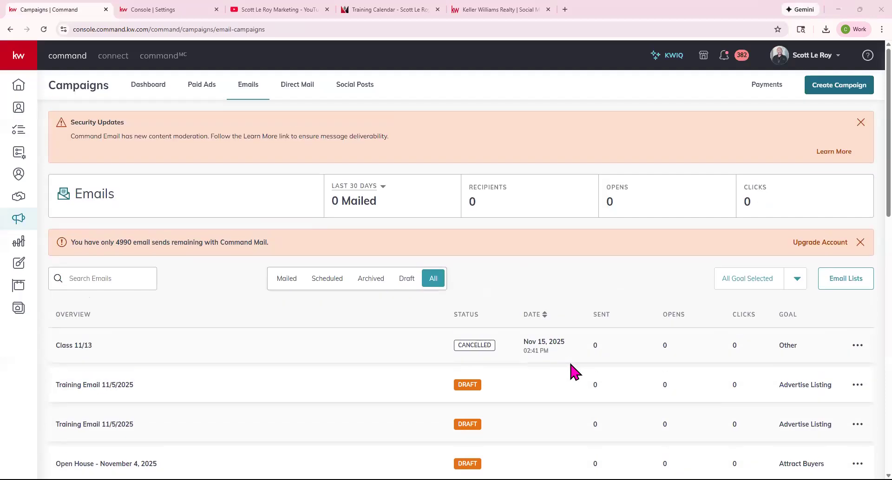